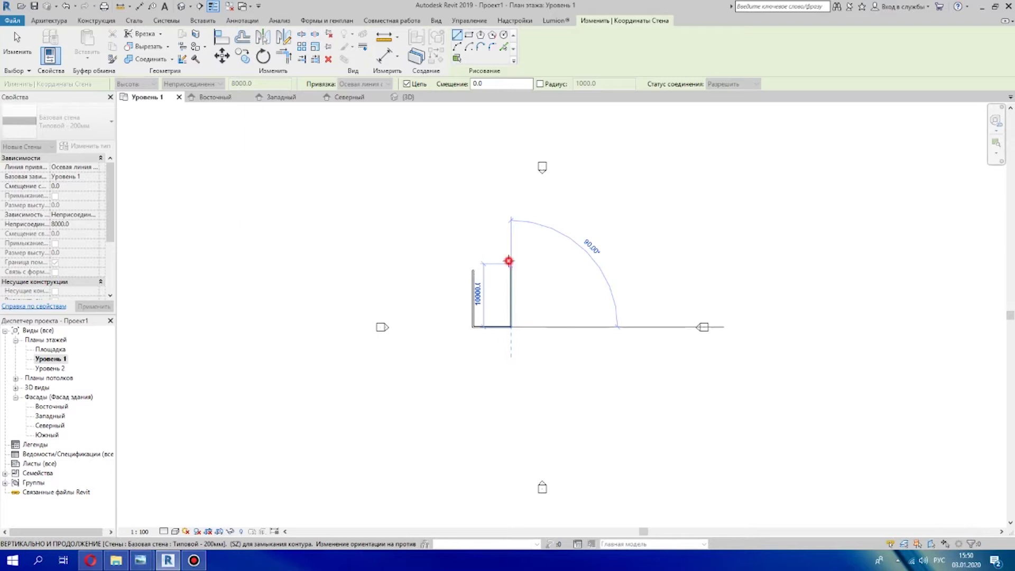
# - In the east elevation, add two levels at 8000 and 12000 above the existing ones
pyautogui.scroll(3, 536, 349)
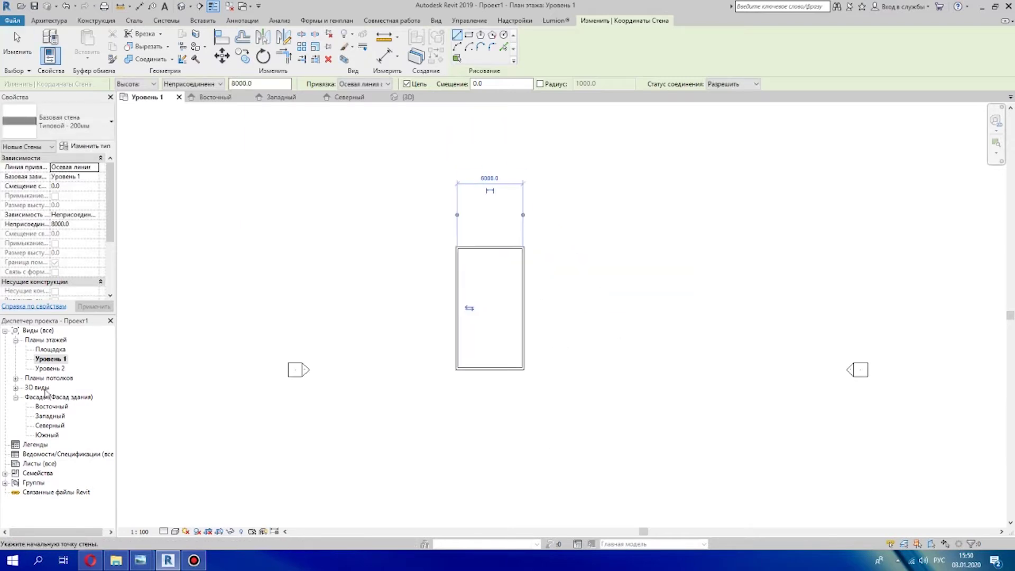
pyautogui.doubleClick(65, 407)
pyautogui.scroll(-2, 912, 340)
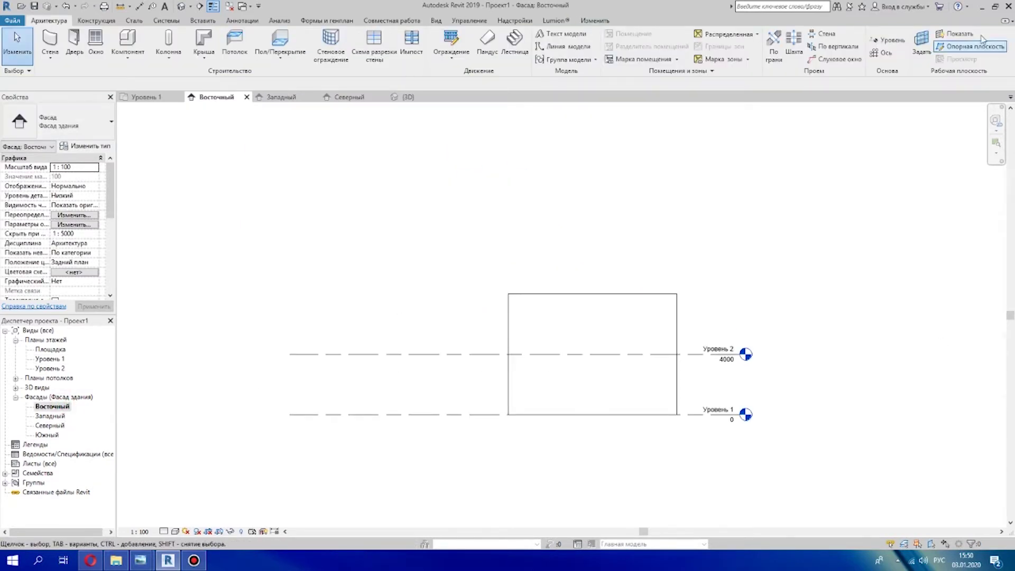
pyautogui.click(892, 40)
pyautogui.click(290, 294)
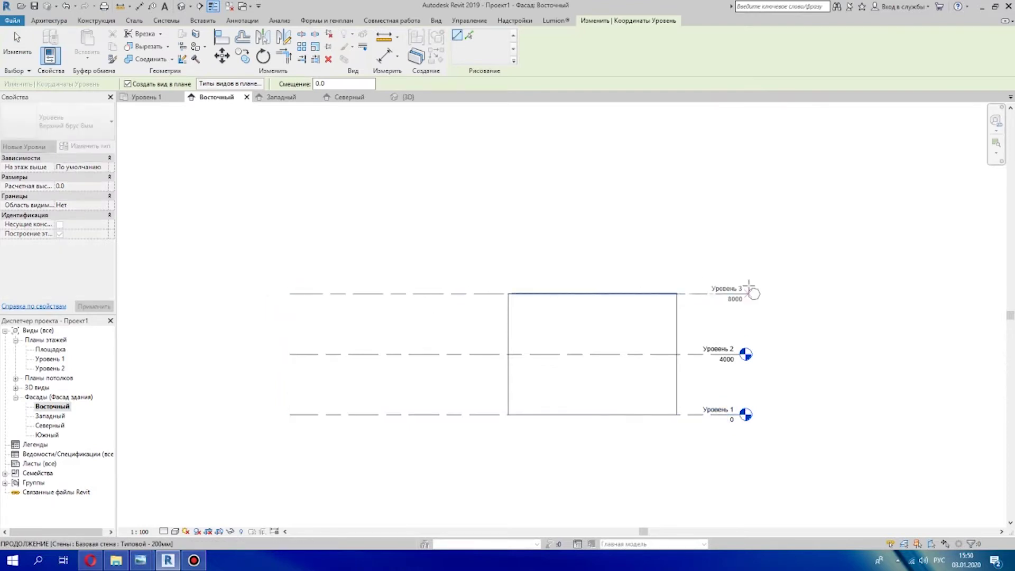
pyautogui.click(739, 294)
pyautogui.click(293, 234)
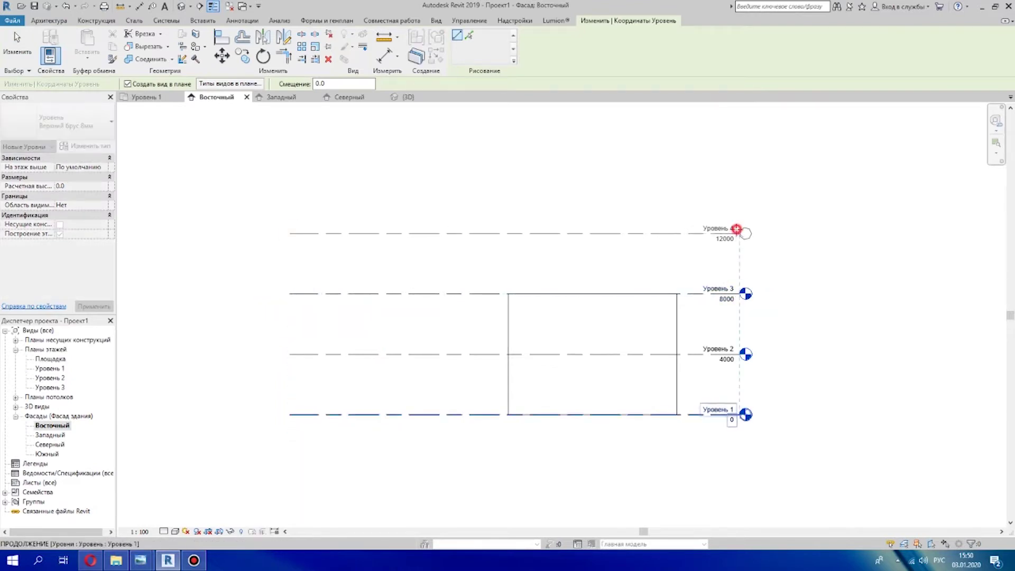
pyautogui.click(738, 230)
pyautogui.press('Escape')
pyautogui.press('Escape')
# - Raise the wall facing the east elevation and the wall facing the south elevation to the 12000 level
pyautogui.click(565, 294)
pyautogui.moveTo(594, 290); pyautogui.dragTo(595, 233)
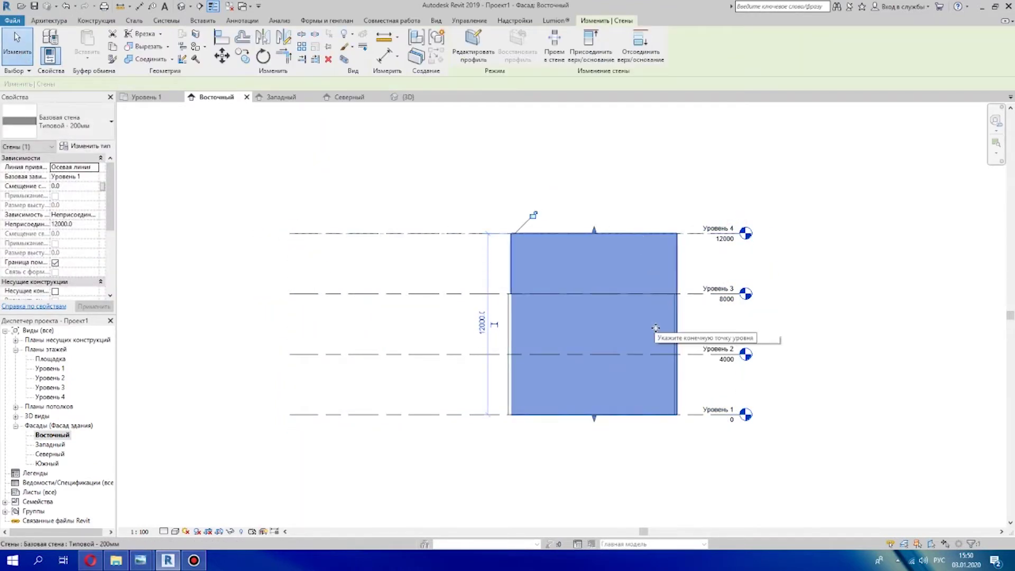
pyautogui.doubleClick(51, 454)
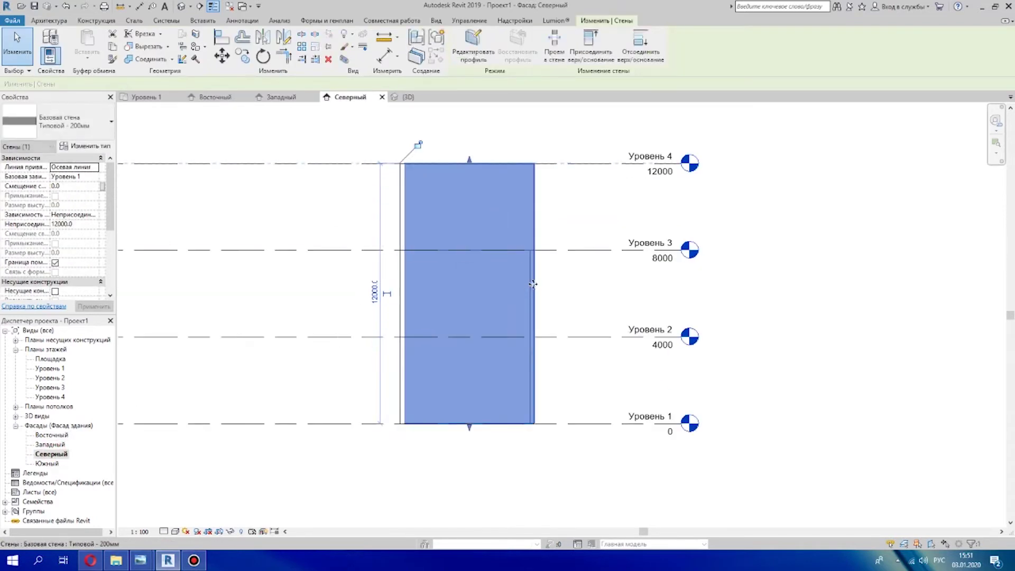
pyautogui.doubleClick(48, 463)
pyautogui.click(395, 273)
pyautogui.moveTo(374, 268); pyautogui.dragTo(399, 185)
pyautogui.doubleClick(51, 435)
pyautogui.click(651, 409)
pyautogui.scroll(-2, 651, 409)
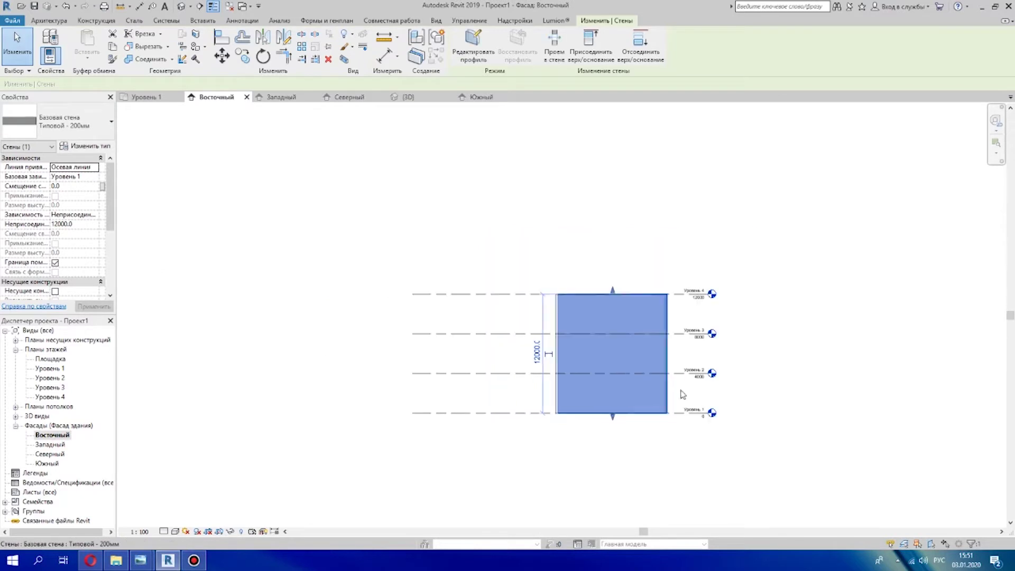
# - In the 3D view, raise the remaining low wall to the height of the 12000 mm walls
pyautogui.click(185, 7)
pyautogui.keyDown('shift'); pyautogui.moveTo(767, 400); pyautogui.dragTo(613, 389, button='middle'); pyautogui.keyUp('shift')
pyautogui.click(464, 361)
pyautogui.click(483, 330)
pyautogui.moveTo(484, 330); pyautogui.dragTo(192, 300)
pyautogui.hotkey('ctrl', 'z')
pyautogui.click(489, 347)
pyautogui.moveTo(485, 339); pyautogui.dragTo(494, 290)
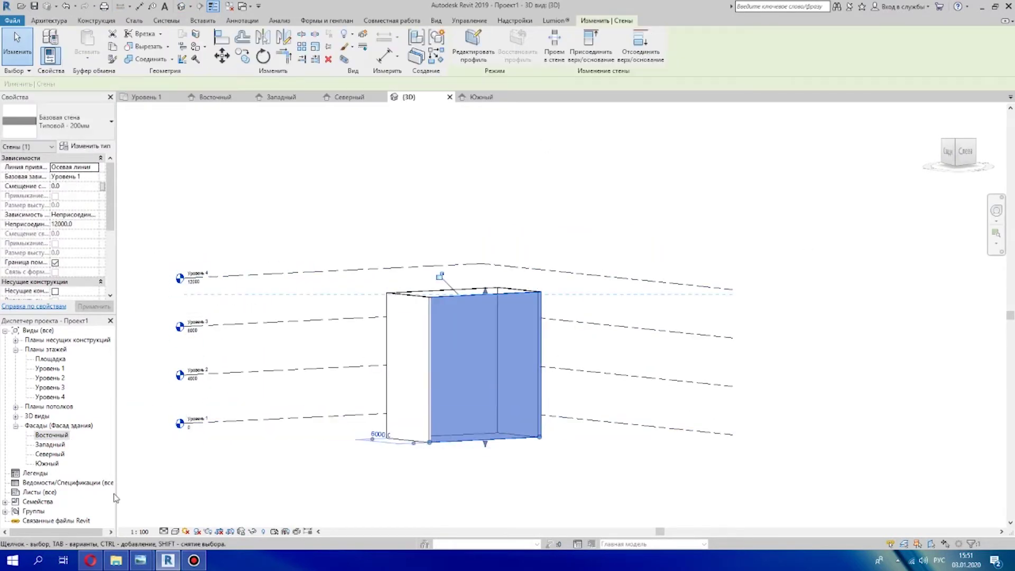
pyautogui.keyDown('shift'); pyautogui.moveTo(195, 449); pyautogui.dragTo(570, 486, button='middle'); pyautogui.keyUp('shift')
# - On the Level 1 plan, shift two walls inward so the rectangle measures about 9000 by 5400 mm
pyautogui.doubleClick(55, 367)
pyautogui.scroll(2, 491, 236)
pyautogui.moveTo(485, 253); pyautogui.dragTo(485, 287)
pyautogui.click(561, 308)
pyautogui.moveTo(536, 380)
pyautogui.mouseDown()
pyautogui.moveTo(518, 378)
pyautogui.moveTo(527, 378)
pyautogui.mouseUp()
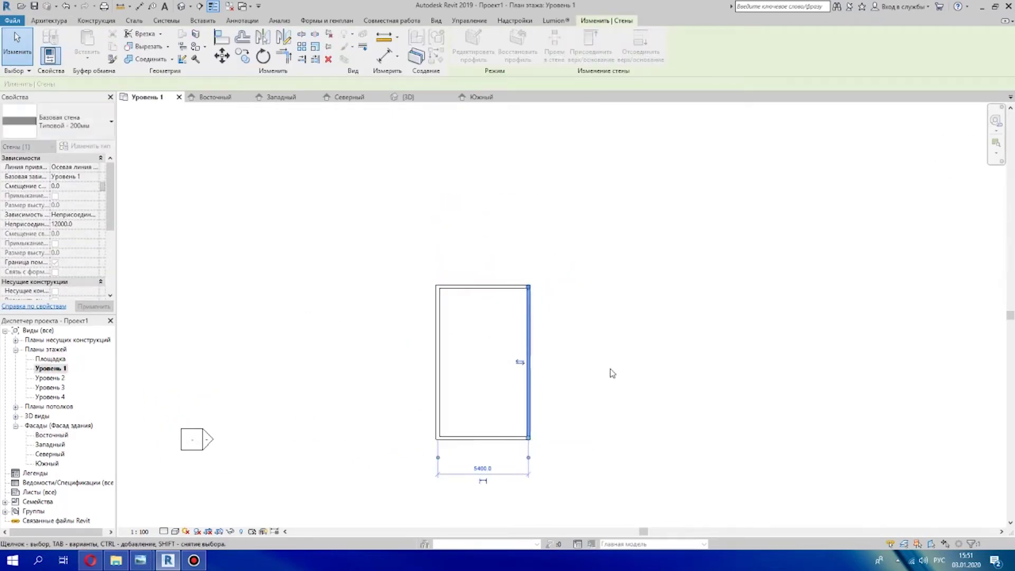
pyautogui.click(611, 371)
pyautogui.scroll(-2, 633, 407)
# - Open the north wall's profile for editing in the north elevation
pyautogui.click(181, 7)
pyautogui.keyDown('shift'); pyautogui.moveTo(442, 328); pyautogui.dragTo(418, 388, button='middle'); pyautogui.keyUp('shift')
pyautogui.doubleClick(50, 454)
pyautogui.scroll(2, 437, 268)
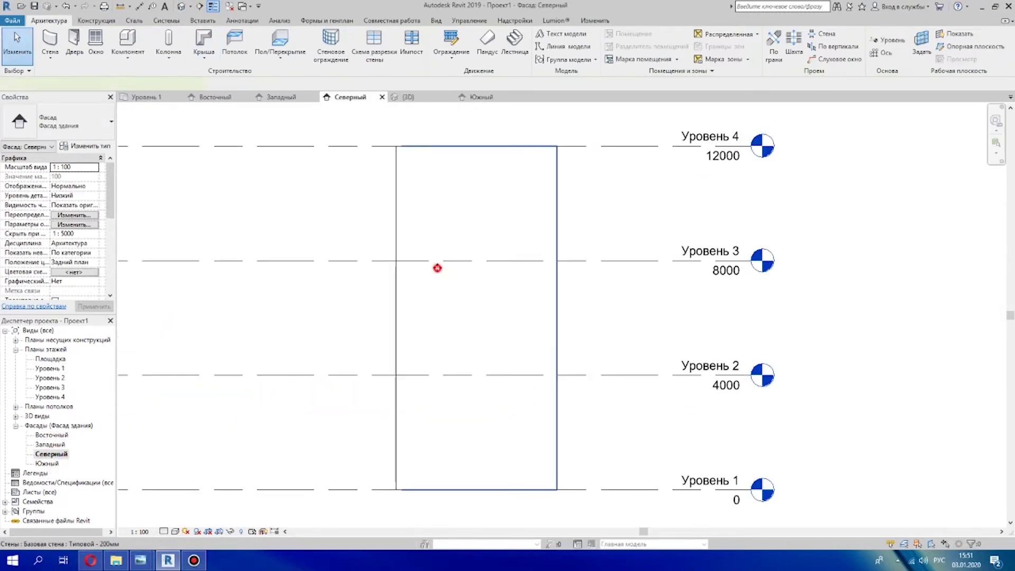
pyautogui.click(438, 267)
pyautogui.click(474, 60)
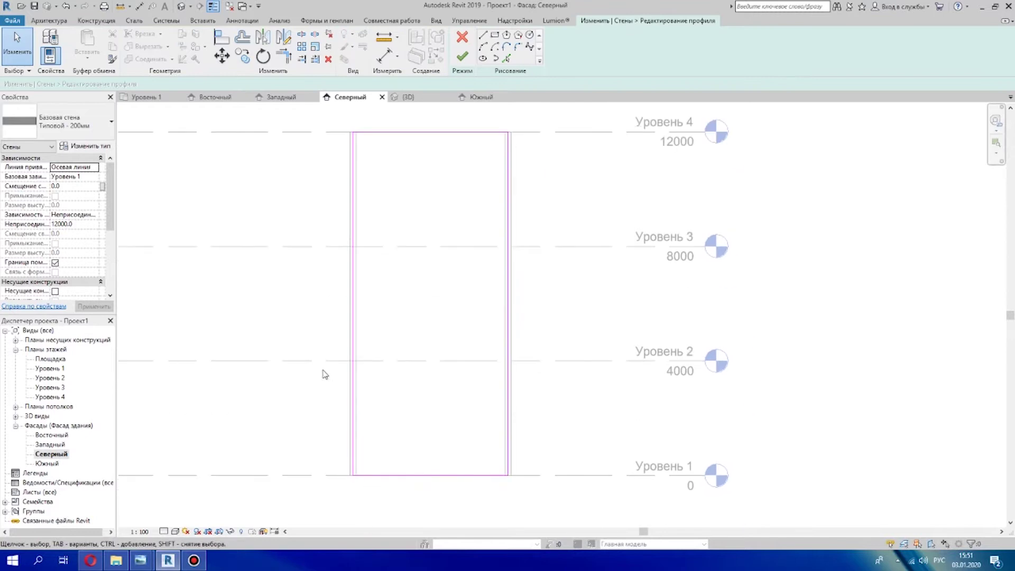
# - Slope the profile's bottom edge by lowering its right end about 950 mm, removing the constraints, and close the gap with a vertical line
pyautogui.click(452, 354)
pyautogui.moveTo(479, 354)
pyautogui.mouseDown()
pyautogui.moveTo(476, 383)
pyautogui.moveTo(483, 369)
pyautogui.mouseUp()
pyautogui.scroll(2, 480, 396)
pyautogui.click(840, 532)
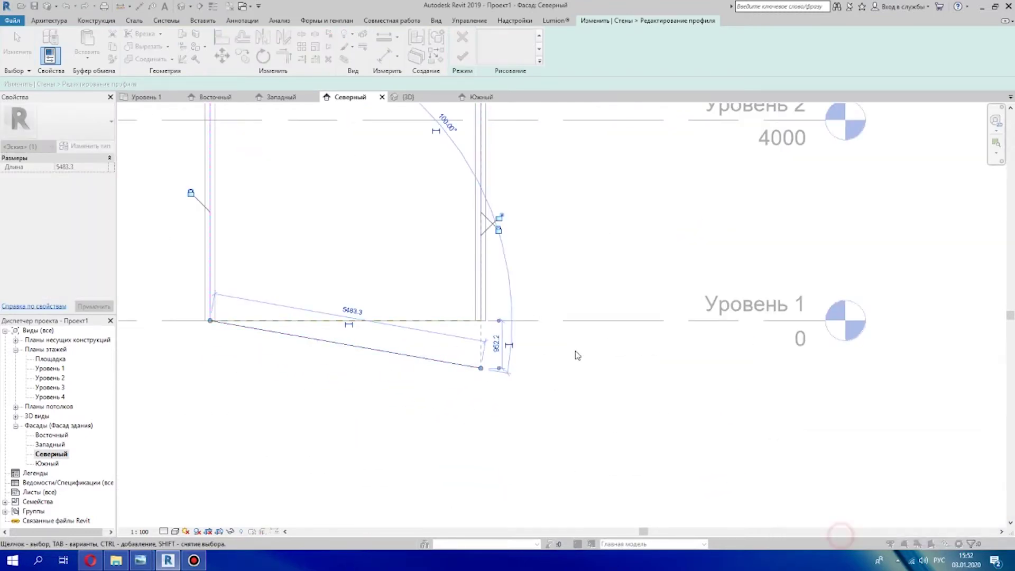
pyautogui.scroll(2, 574, 350)
pyautogui.moveTo(469, 256); pyautogui.dragTo(634, 266, button='middle')
pyautogui.click(582, 311)
pyautogui.click(581, 395)
# - Slope the profile's top edge to about 6368 mm long by raising its left end, and close the gap with a vertical line
pyautogui.scroll(-2, 639, 328)
pyautogui.moveTo(701, 272)
pyautogui.mouseDown(button='middle')
pyautogui.moveTo(711, 256)
pyautogui.moveTo(637, 397)
pyautogui.mouseUp(button='middle')
pyautogui.scroll(-3, 698, 275)
pyautogui.scroll(2, 536, 280)
pyautogui.click(22, 55)
pyautogui.click(516, 287)
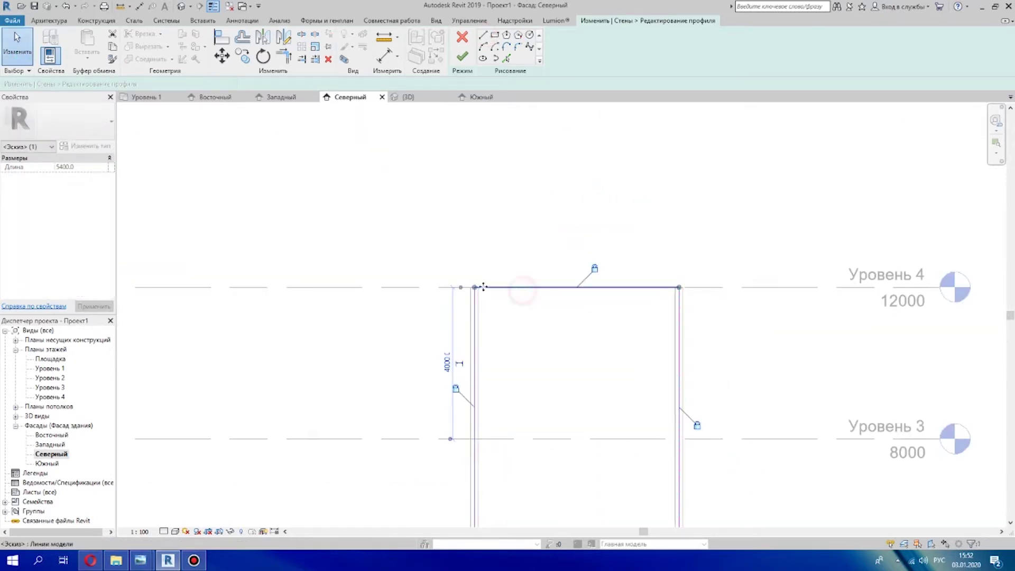
pyautogui.moveTo(475, 287); pyautogui.dragTo(474, 227)
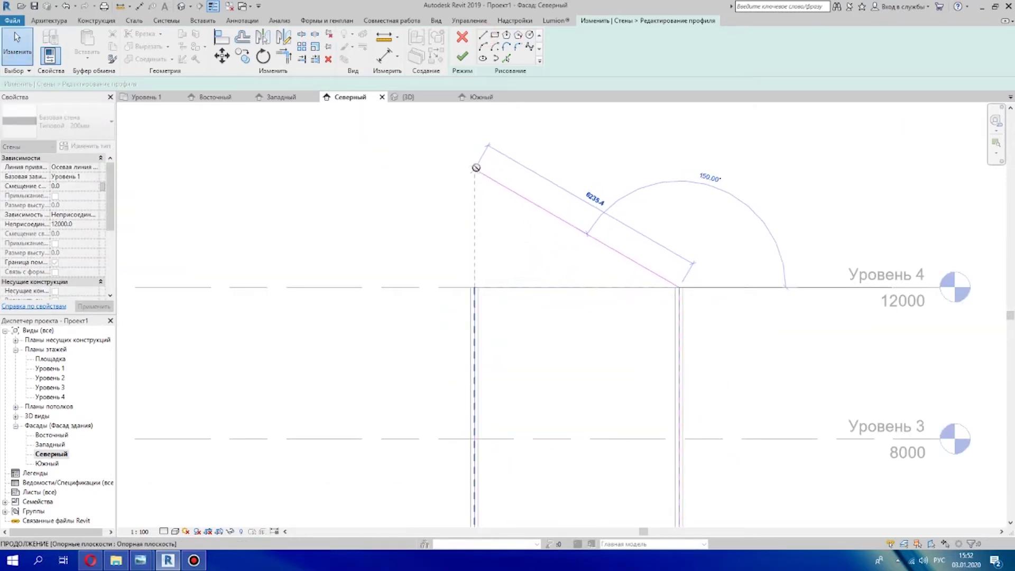
pyautogui.moveTo(475, 170); pyautogui.dragTo(475, 159)
pyautogui.click(846, 537)
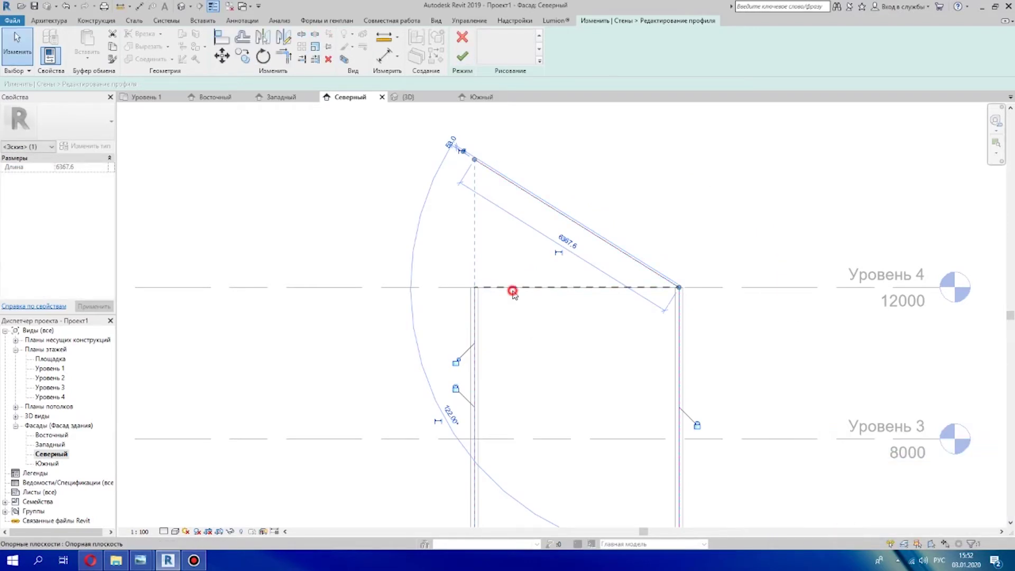
pyautogui.press('Escape')
pyautogui.click(474, 287)
pyautogui.click(474, 160)
# - Round the profile's lowest corner, below Level 1, with a fillet arc
pyautogui.scroll(-4, 652, 233)
pyautogui.moveTo(691, 308); pyautogui.dragTo(575, 264, button='middle')
pyautogui.scroll(2, 560, 281)
pyautogui.scroll(2, 518, 311)
pyautogui.click(498, 414)
pyautogui.click(528, 406)
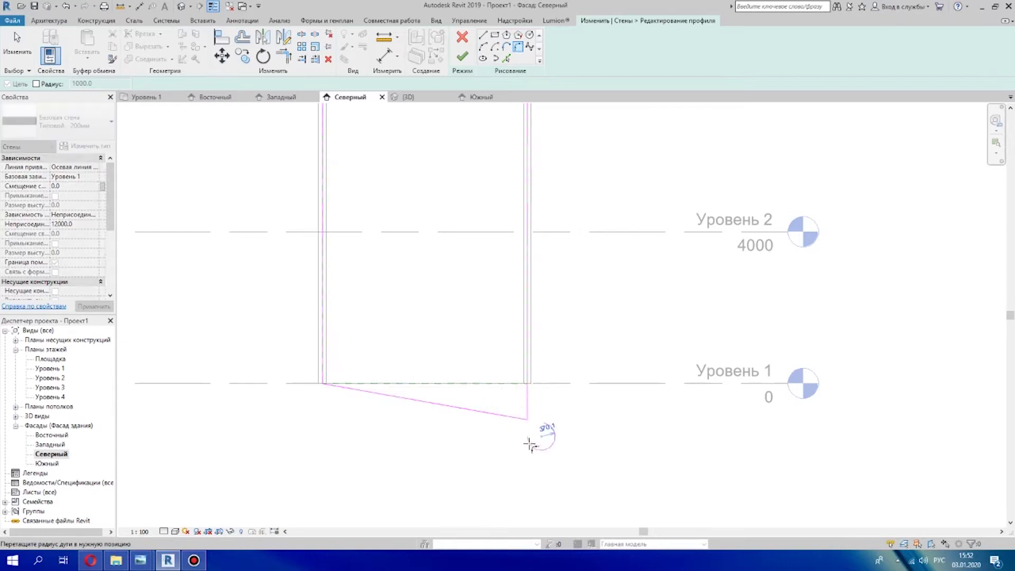
pyautogui.scroll(4, 531, 444)
pyautogui.click(501, 354)
pyautogui.scroll(-3, 607, 346)
pyautogui.scroll(3, 238, 321)
pyautogui.click(311, 315)
pyautogui.scroll(-3, 439, 290)
pyautogui.moveTo(571, 150); pyautogui.dragTo(584, 349, button='middle')
pyautogui.moveTo(616, 148); pyautogui.dragTo(534, 433, button='middle')
# - Fillet both ends of the sloped top edge, using about 600 mm radius at the lower end and a smaller arc at the peak
pyautogui.scroll(3, 533, 315)
pyautogui.click(520, 285)
pyautogui.click(550, 358)
pyautogui.scroll(-2, 593, 322)
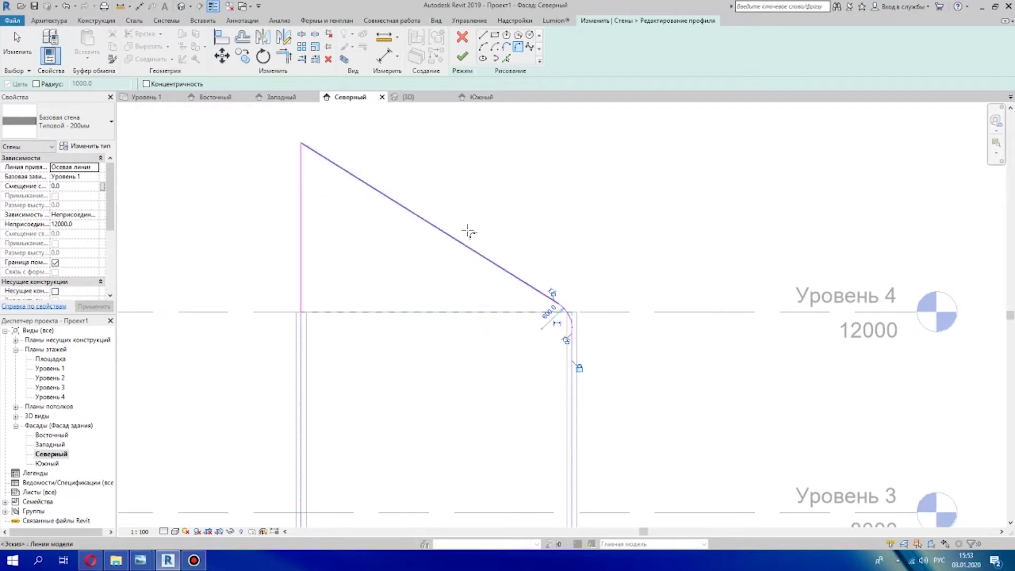
pyautogui.click(310, 154)
pyautogui.scroll(-2, 521, 119)
pyautogui.scroll(3, 531, 155)
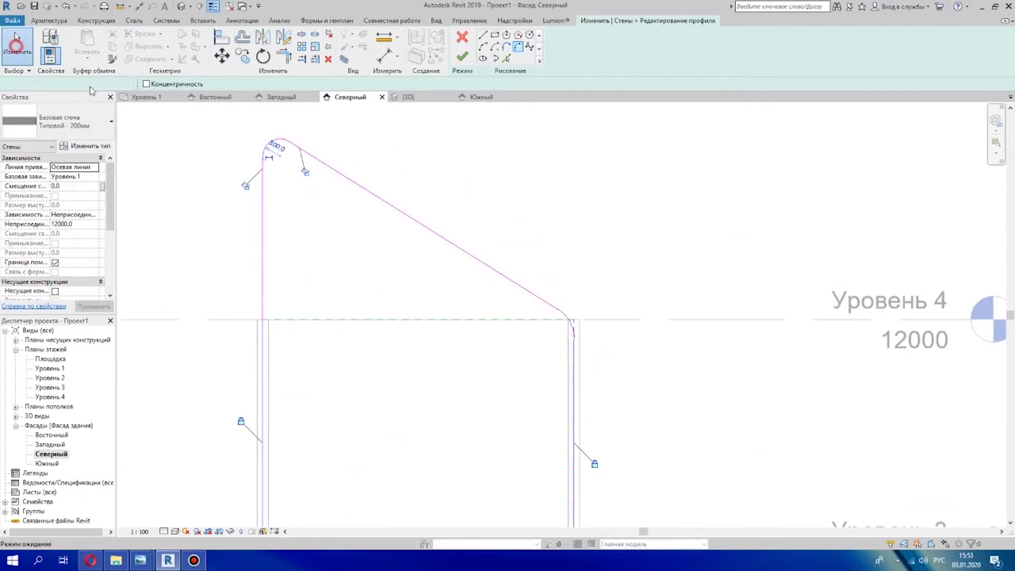
# - Replace the straight sloped top line with a concave spline joining the two fillet arcs
pyautogui.click(16, 47)
pyautogui.click(474, 255)
pyautogui.press('Delete')
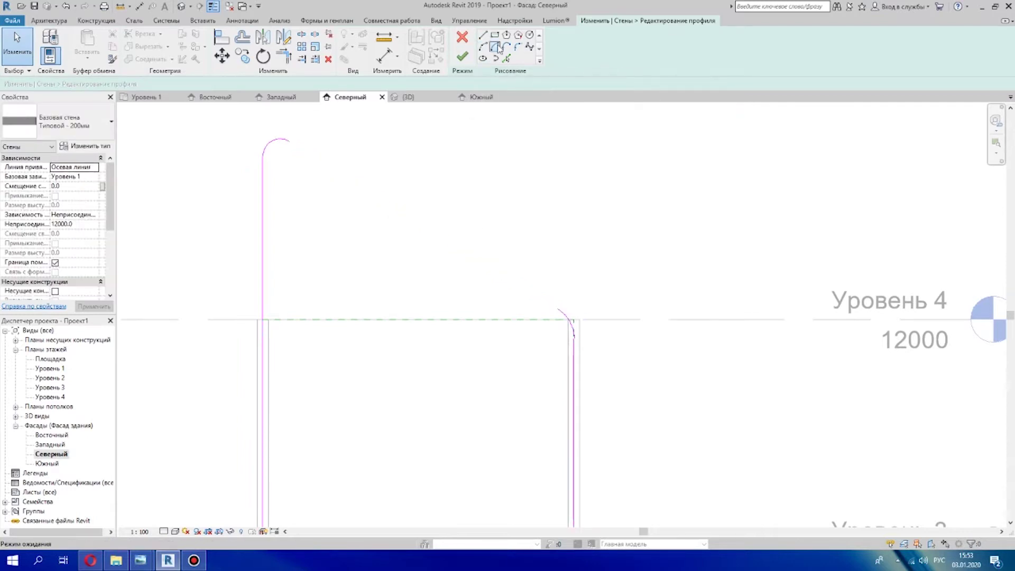
pyautogui.click(533, 49)
pyautogui.click(281, 140)
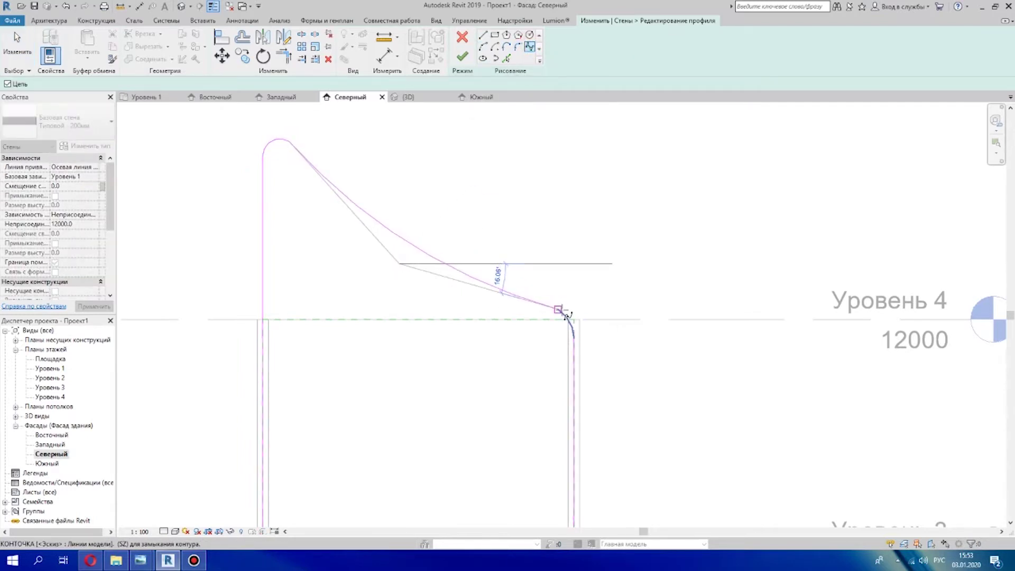
pyautogui.click(559, 310)
pyautogui.scroll(-4, 559, 185)
pyautogui.scroll(4, 564, 212)
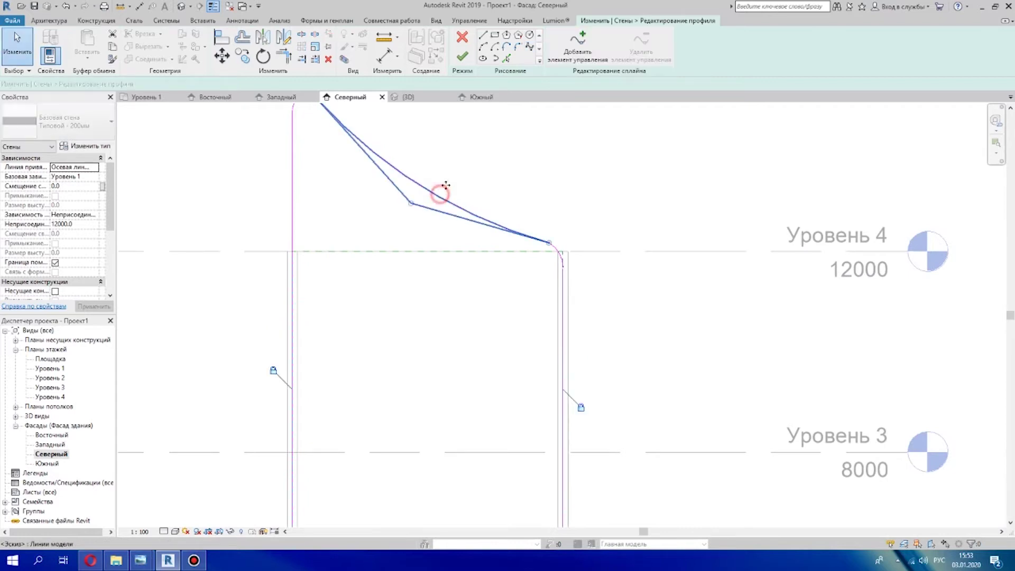
# - Add a control point near the upper end of the spline and adjust its points to reshape the curve
pyautogui.scroll(-4, 594, 238)
pyautogui.scroll(6, 533, 227)
pyautogui.click(513, 167)
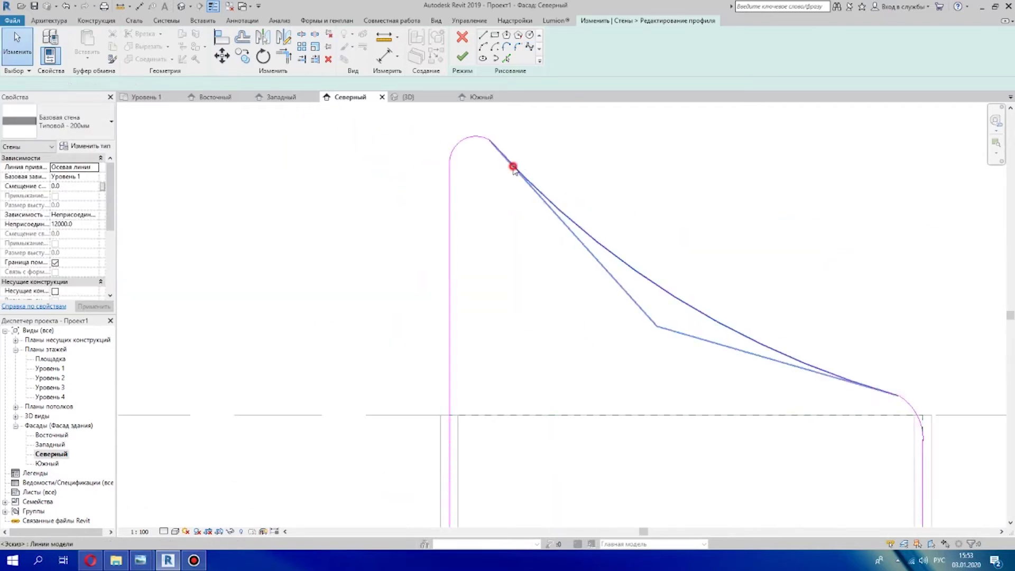
pyautogui.click(578, 52)
pyautogui.click(572, 228)
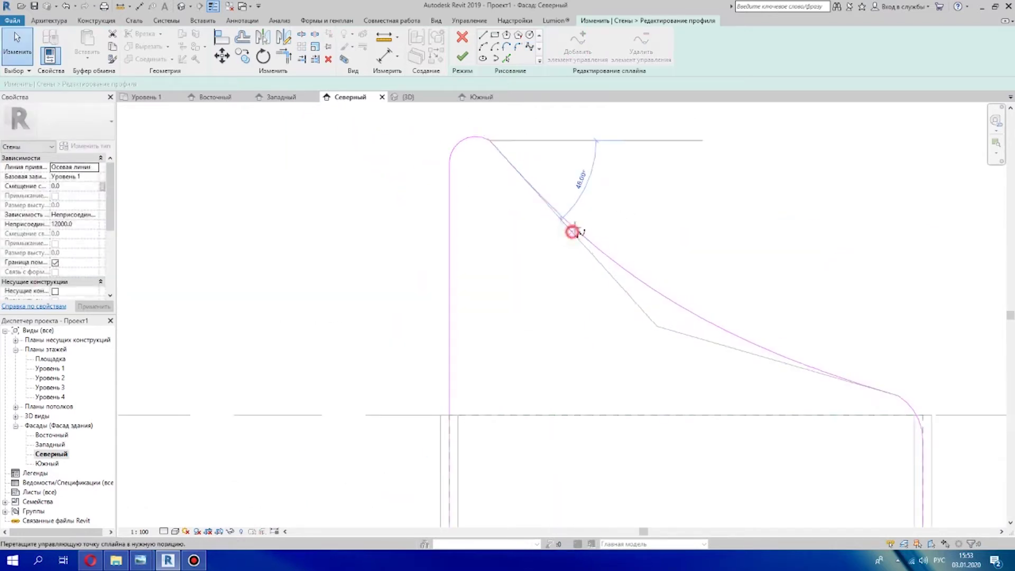
pyautogui.scroll(-2, 703, 176)
pyautogui.click(677, 262)
pyautogui.moveTo(677, 262); pyautogui.dragTo(672, 277)
pyautogui.scroll(6, 797, 291)
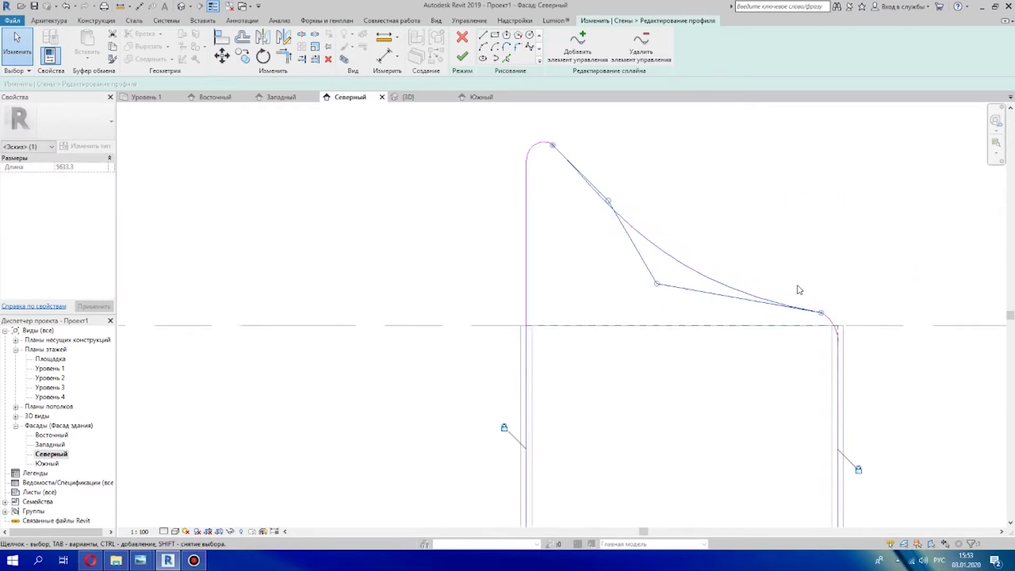
pyautogui.moveTo(819, 315); pyautogui.dragTo(819, 316)
pyautogui.scroll(-3, 813, 216)
pyautogui.click(779, 184)
# - Finish the wall profile edit and unjoin the elements that cannot stay joined
pyautogui.scroll(-2, 718, 167)
pyautogui.moveTo(684, 222); pyautogui.dragTo(268, 236, button='middle')
pyautogui.scroll(-1, 318, 328)
pyautogui.moveTo(352, 305); pyautogui.dragTo(468, 243, button='middle')
pyautogui.scroll(1, 391, 445)
pyautogui.scroll(-1, 537, 294)
pyautogui.moveTo(534, 254); pyautogui.dragTo(550, 354, button='middle')
pyautogui.click(463, 57)
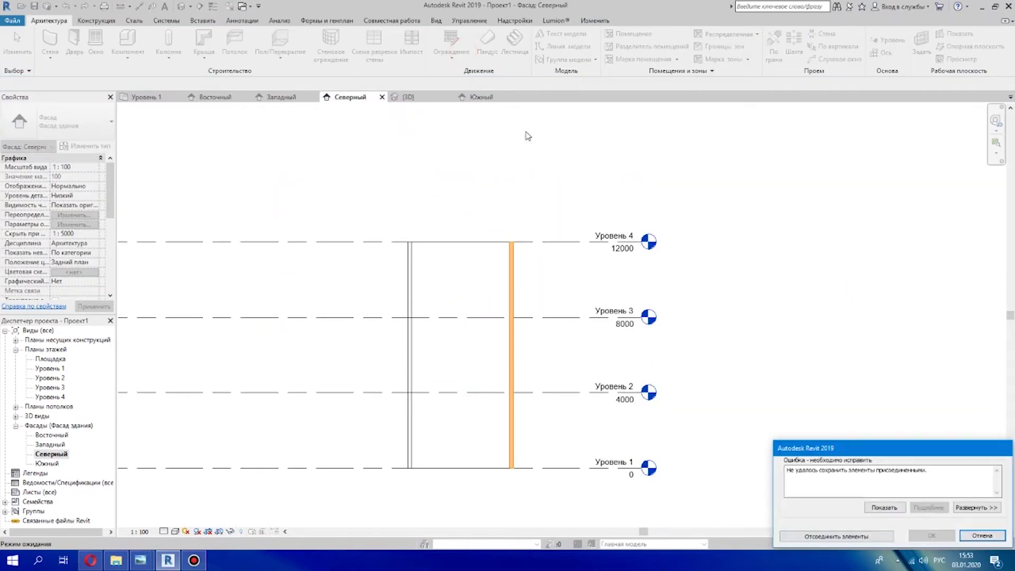
pyautogui.click(862, 537)
# - Examine the reshaped wall from several angles in 3D and locate it on the Level 1 plan
pyautogui.scroll(-1, 529, 317)
pyautogui.click(181, 6)
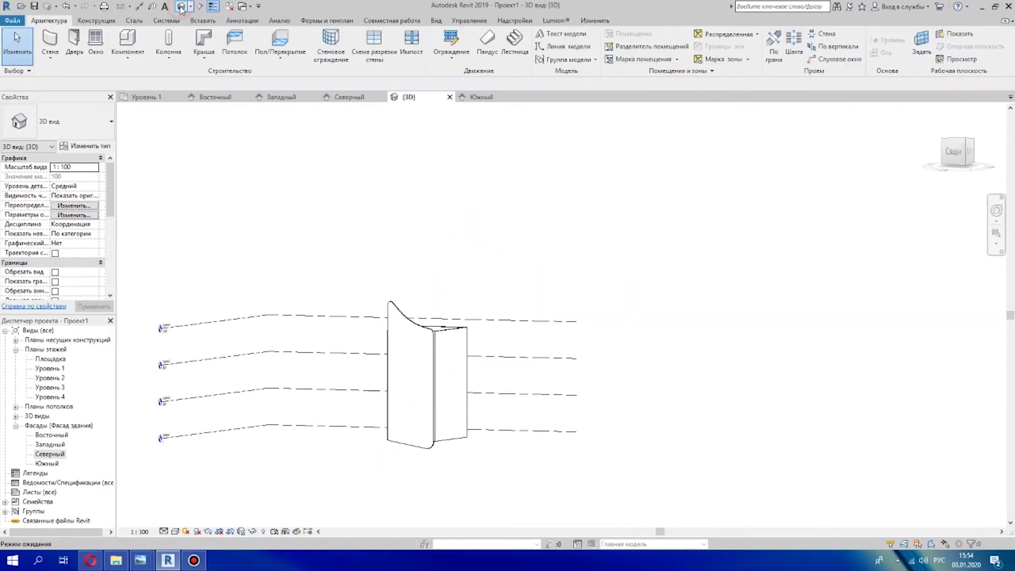
pyautogui.keyDown('shift'); pyautogui.moveTo(509, 470); pyautogui.dragTo(428, 419, button='middle'); pyautogui.keyUp('shift')
pyautogui.scroll(-2, 428, 419)
pyautogui.keyDown('shift'); pyautogui.moveTo(690, 360); pyautogui.dragTo(418, 402, button='middle'); pyautogui.keyUp('shift')
pyautogui.doubleClick(50, 368)
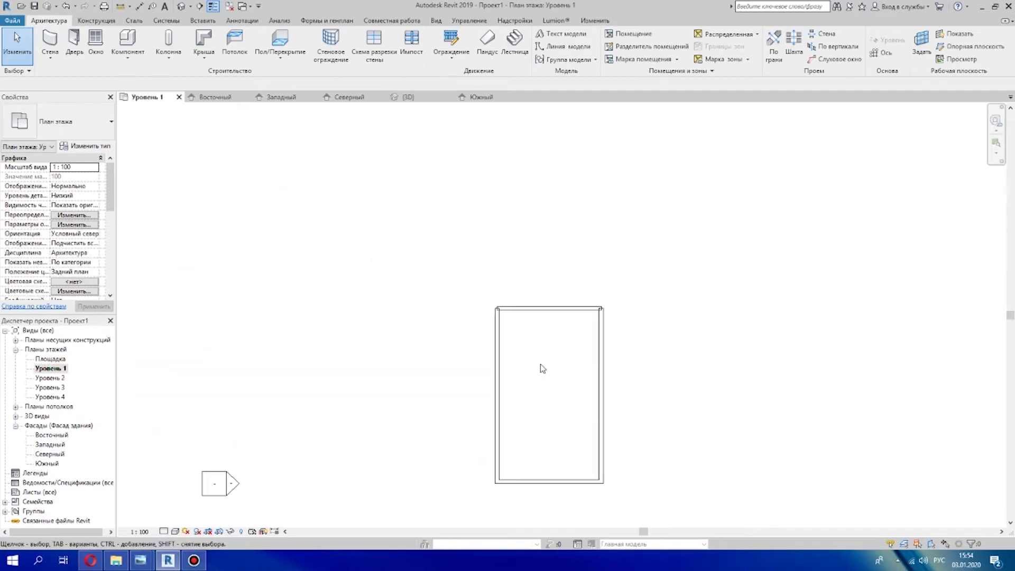
pyautogui.click(457, 414)
pyautogui.click(408, 97)
pyautogui.keyDown('shift'); pyautogui.moveTo(528, 423); pyautogui.dragTo(553, 486, button='middle'); pyautogui.keyUp('shift')
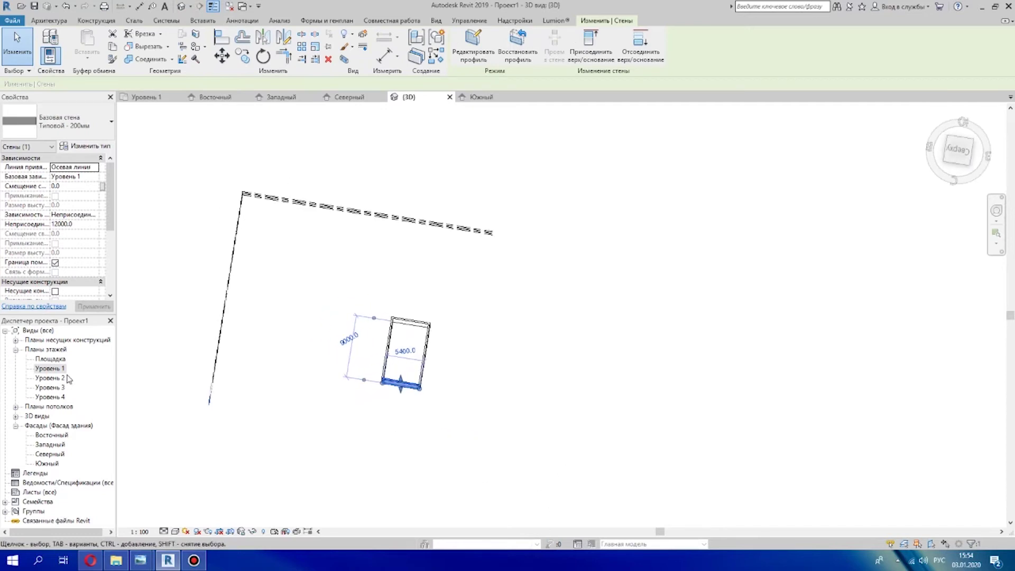
pyautogui.doubleClick(59, 367)
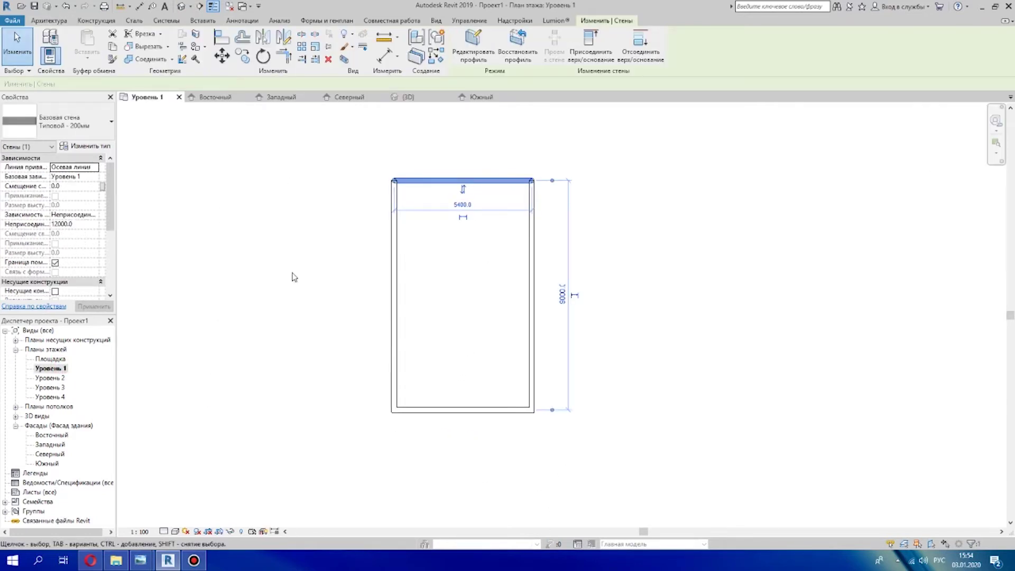
# - Draw a horizontal reference plane across the plan, starting from the midpoint of the left wall
pyautogui.press('r')
pyautogui.press('p')
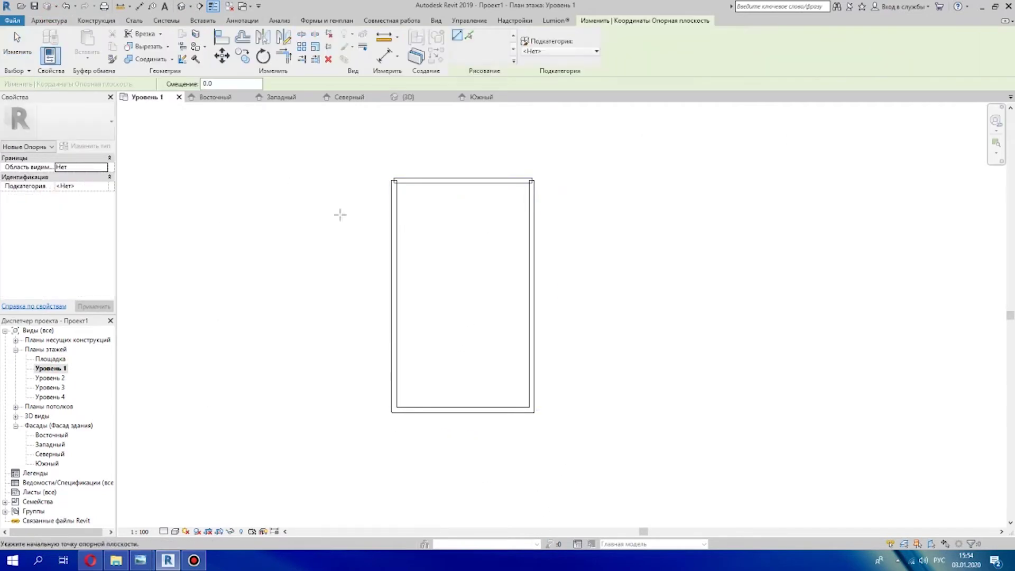
pyautogui.click(394, 295)
pyautogui.click(732, 294)
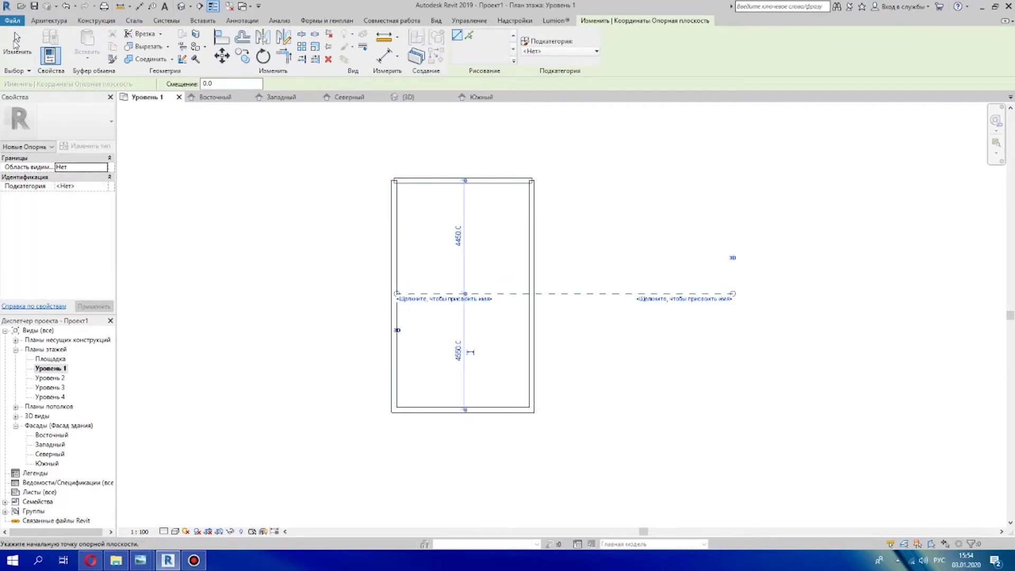
pyautogui.click(2, 47)
# - Delete the plain wall opposite the reshaped one and unjoin the affected elements
pyautogui.click(460, 180)
pyautogui.click(263, 37)
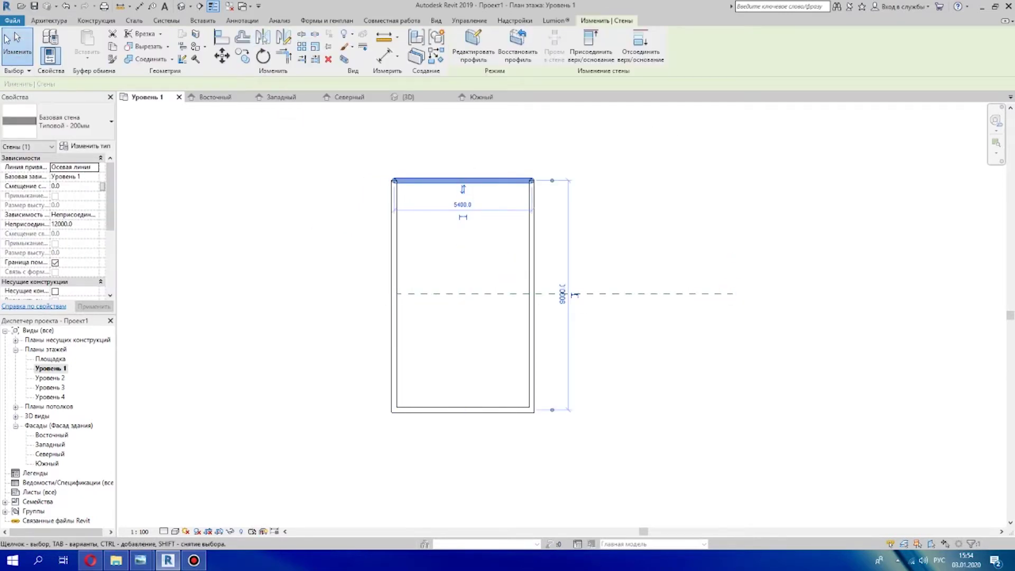
pyautogui.click(442, 408)
pyautogui.click(859, 537)
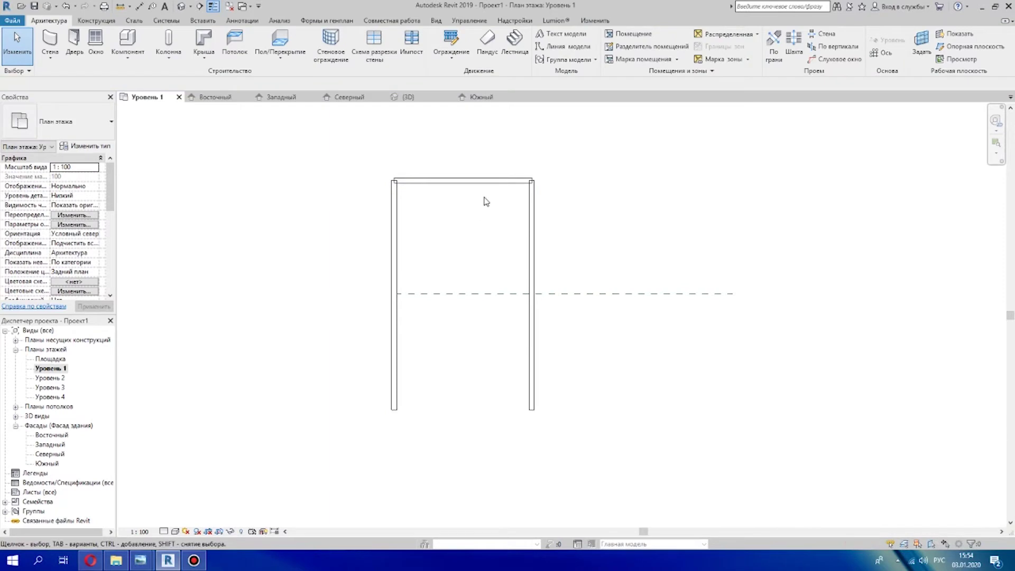
# - Mirror the reshaped wall about the reference plane and unjoin the conflicting elements
pyautogui.click(470, 181)
pyautogui.click(264, 37)
pyautogui.click(483, 294)
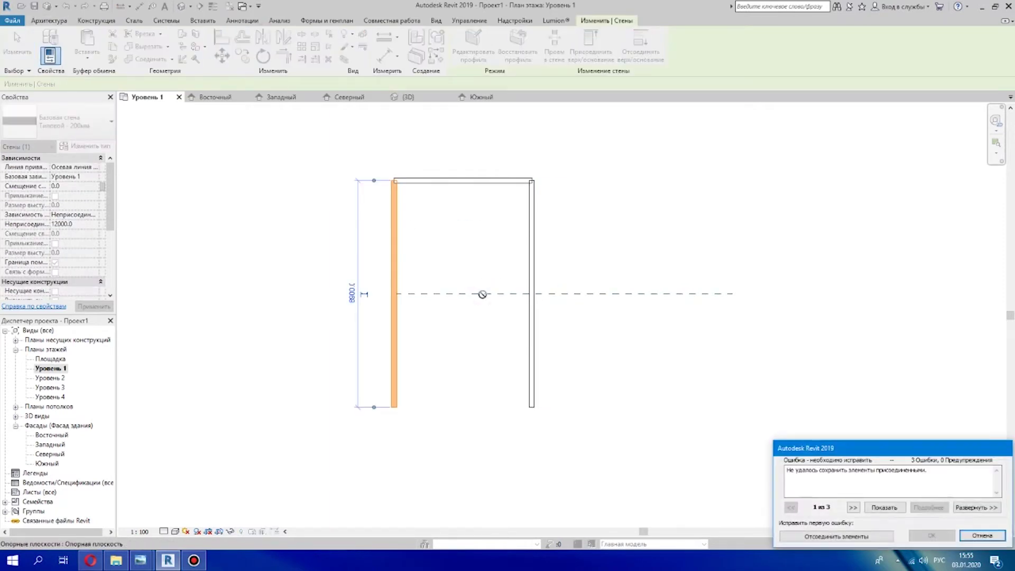
pyautogui.click(872, 537)
# - Examine the mirrored walls from several angles in 3D and open the west elevation
pyautogui.click(182, 6)
pyautogui.keyDown('shift'); pyautogui.moveTo(514, 425); pyautogui.dragTo(807, 319, button='middle'); pyautogui.keyUp('shift')
pyautogui.scroll(2, 347, 441)
pyautogui.keyDown('shift'); pyautogui.moveTo(347, 441); pyautogui.dragTo(450, 435, button='middle'); pyautogui.keyUp('shift')
pyautogui.scroll(4, 450, 435)
pyautogui.moveTo(450, 435); pyautogui.dragTo(507, 451, button='middle')
pyautogui.click(50, 453)
pyautogui.doubleClick(51, 446)
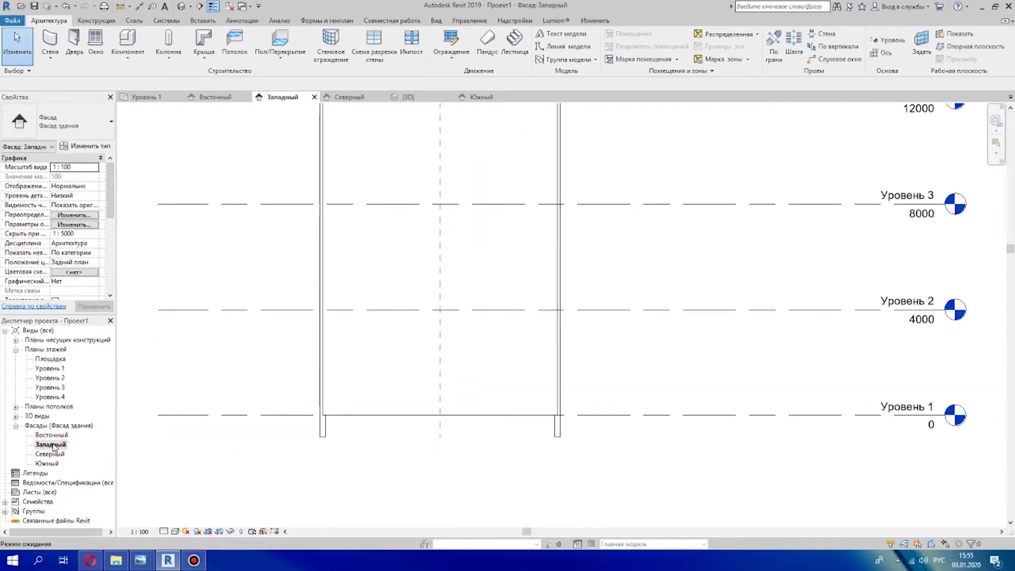
# - Extend the front wall's base in the west elevation to 813.2 mm below Level 1, matching the end walls' lowest edge
pyautogui.scroll(-4, 501, 407)
pyautogui.click(499, 410)
pyautogui.scroll(7, 498, 415)
pyautogui.moveTo(422, 408); pyautogui.dragTo(424, 438)
pyautogui.scroll(-1, 509, 392)
pyautogui.click(820, 536)
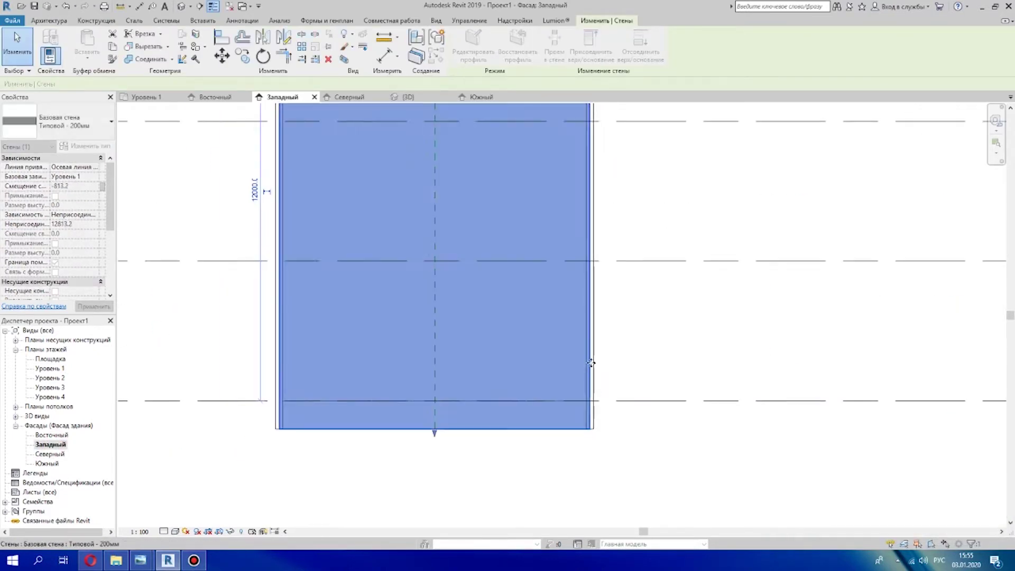
pyautogui.moveTo(450, 124); pyautogui.dragTo(534, 501, button='middle')
pyautogui.scroll(-1, 535, 353)
pyautogui.moveTo(534, 354); pyautogui.dragTo(593, 371, button='middle')
# - Examine the extended wall and the curved tops of the end walls from several angles in 3D
pyautogui.click(200, 7)
pyautogui.keyDown('shift'); pyautogui.moveTo(653, 311); pyautogui.dragTo(528, 459, button='middle'); pyautogui.keyUp('shift')
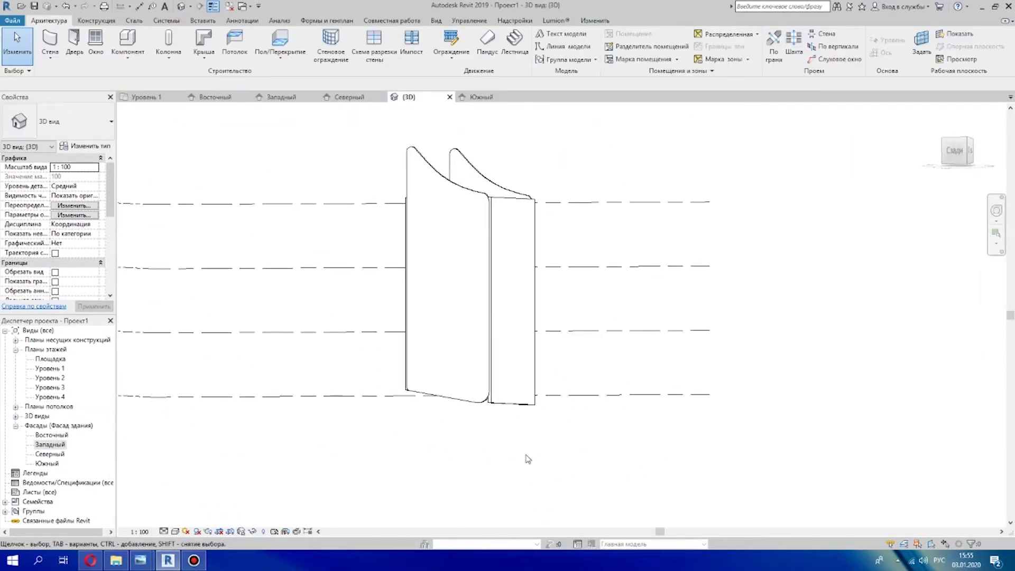
pyautogui.keyDown('shift'); pyautogui.moveTo(558, 355); pyautogui.dragTo(547, 383, button='middle'); pyautogui.keyUp('shift')
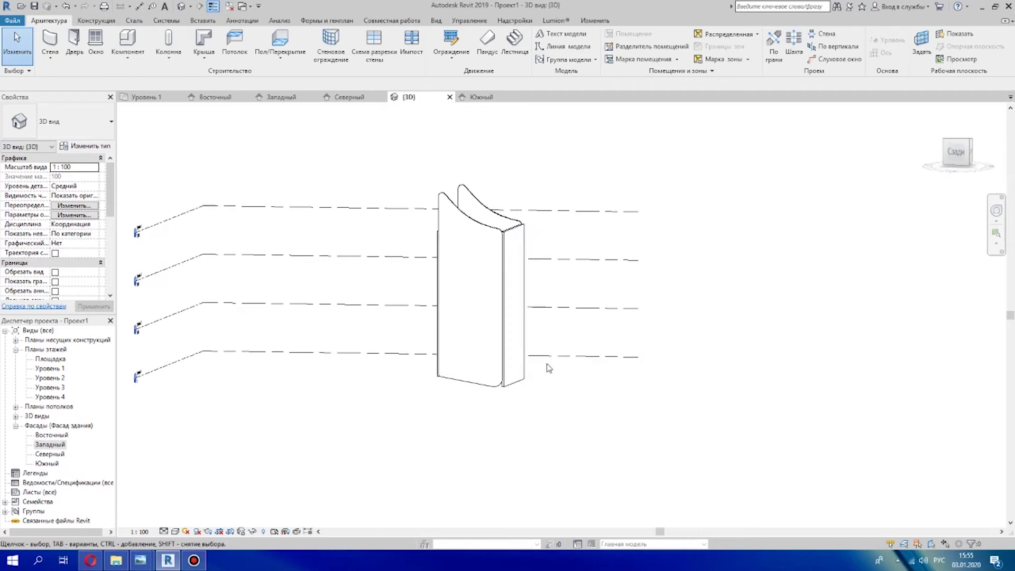
pyautogui.keyDown('shift'); pyautogui.moveTo(605, 343); pyautogui.dragTo(532, 376, button='middle'); pyautogui.keyUp('shift')
pyautogui.scroll(3, 486, 227)
pyautogui.keyDown('shift'); pyautogui.moveTo(724, 289); pyautogui.dragTo(691, 232, button='middle'); pyautogui.keyUp('shift')
pyautogui.click(596, 242)
pyautogui.moveTo(577, 239); pyautogui.dragTo(580, 238)
pyautogui.scroll(-2, 602, 257)
pyautogui.keyDown('shift'); pyautogui.moveTo(605, 260); pyautogui.dragTo(687, 328, button='middle'); pyautogui.keyUp('shift')
# - Raise the high-side wall in the north elevation to an unconnected height of 14877.9, near the end walls' rounded peak
pyautogui.click(576, 317)
pyautogui.keyDown('shift'); pyautogui.moveTo(576, 318); pyautogui.dragTo(575, 299, button='middle'); pyautogui.keyUp('shift')
pyautogui.doubleClick(47, 463)
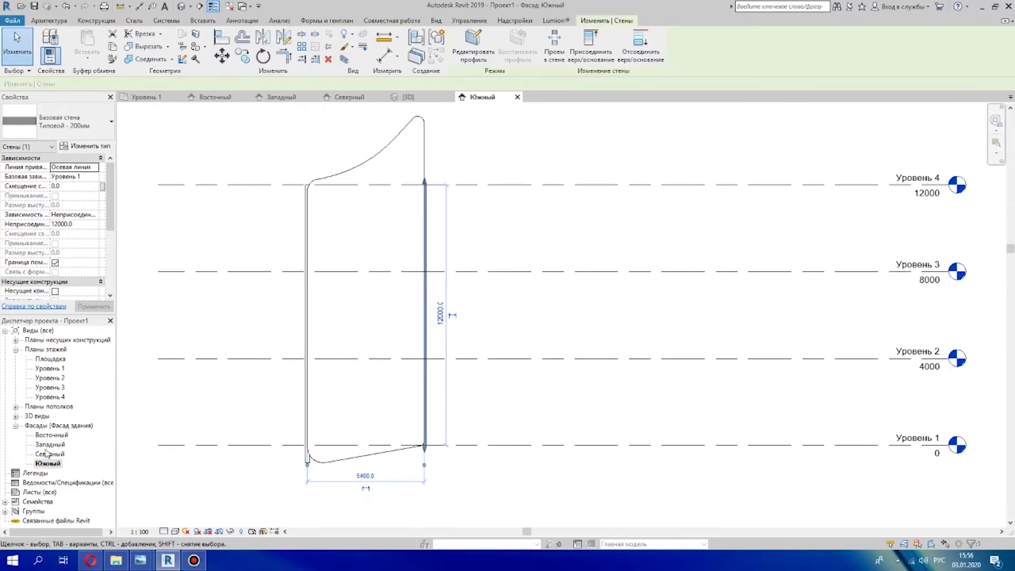
pyautogui.doubleClick(48, 454)
pyautogui.scroll(3, 490, 264)
pyautogui.moveTo(440, 325); pyautogui.dragTo(478, 236)
pyautogui.click(836, 536)
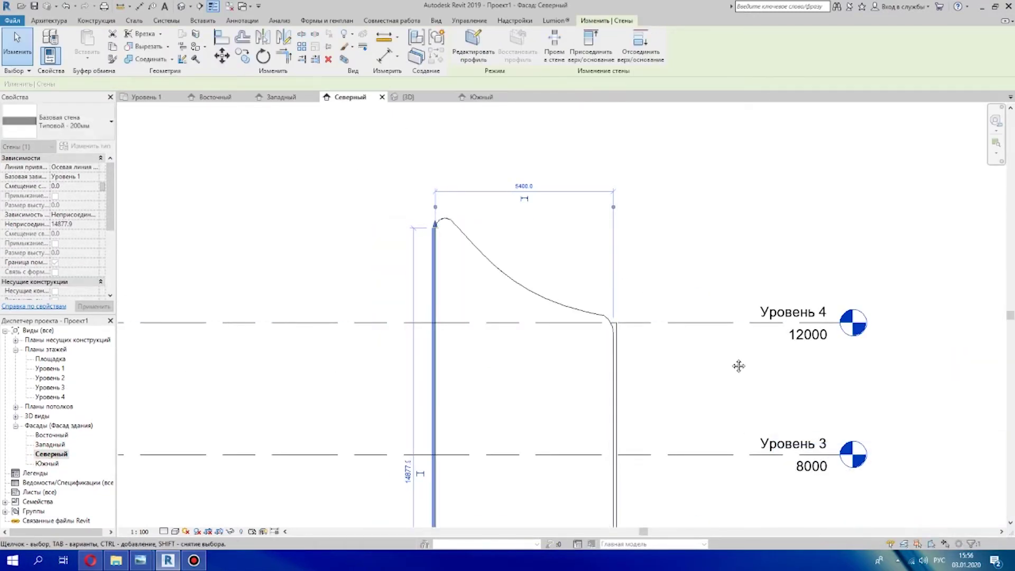
pyautogui.moveTo(738, 365); pyautogui.dragTo(658, 390, button='middle')
pyautogui.click(181, 6)
pyautogui.keyDown('shift'); pyautogui.moveTo(616, 249); pyautogui.dragTo(437, 247, button='middle'); pyautogui.keyUp('shift')
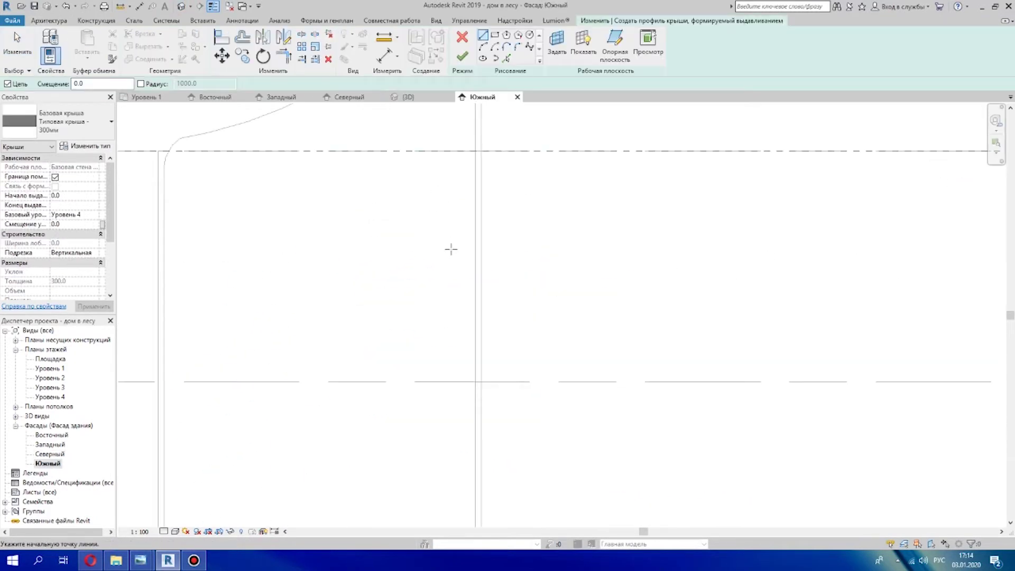
# - Sketch the extruded roof profile in the south elevation with an arc around the low corner and a tangent arc along the curved slope
pyautogui.moveTo(407, 324); pyautogui.dragTo(411, 272, button='middle')
pyautogui.scroll(1, 411, 272)
pyautogui.click(483, 47)
pyautogui.scroll(3, 325, 353)
pyautogui.click(311, 364)
pyautogui.scroll(2, 337, 338)
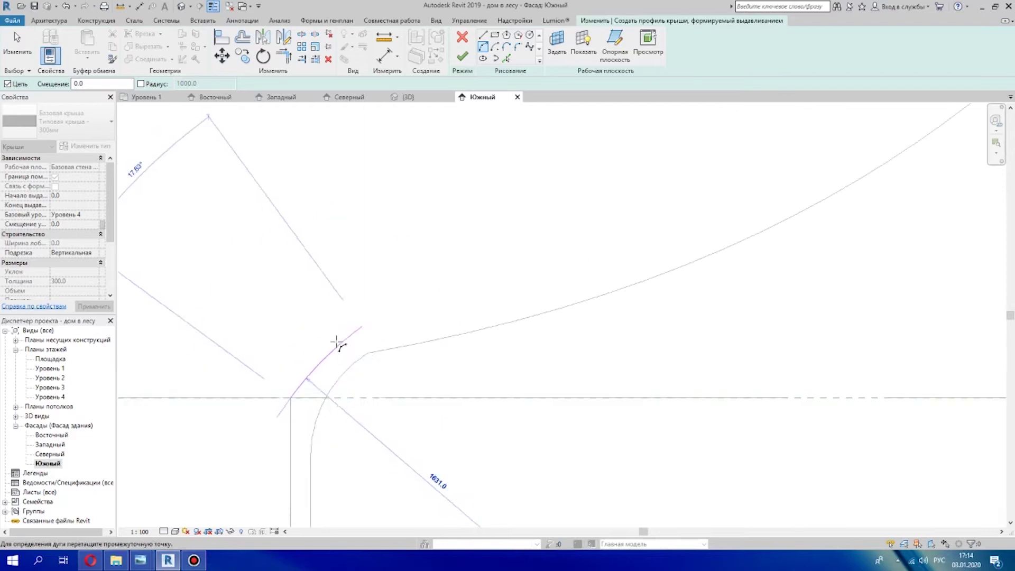
pyautogui.scroll(-1, 857, 228)
pyautogui.moveTo(829, 257); pyautogui.dragTo(418, 448, button='middle')
pyautogui.scroll(-2, 418, 449)
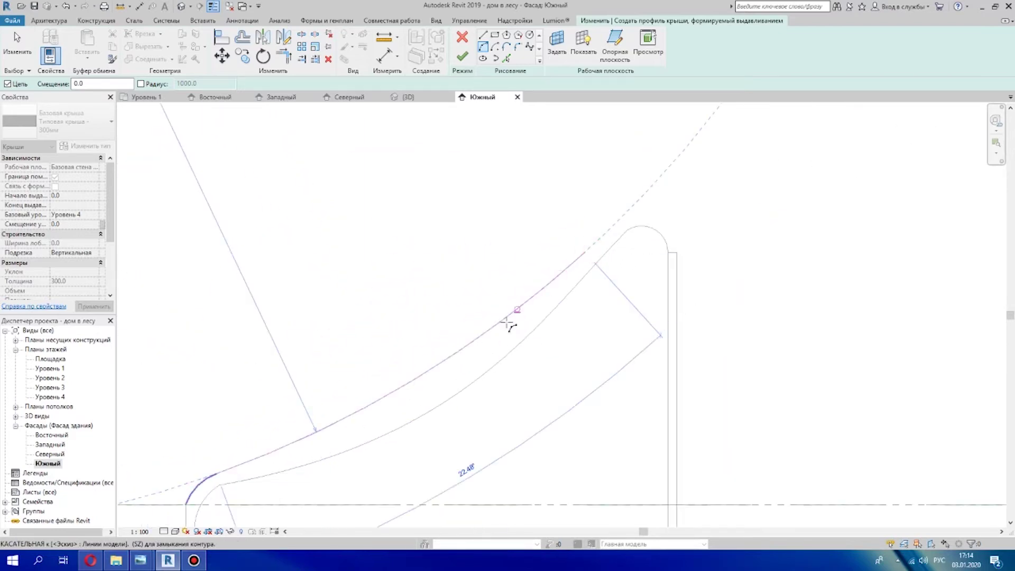
pyautogui.click(408, 416)
pyautogui.scroll(2, 635, 222)
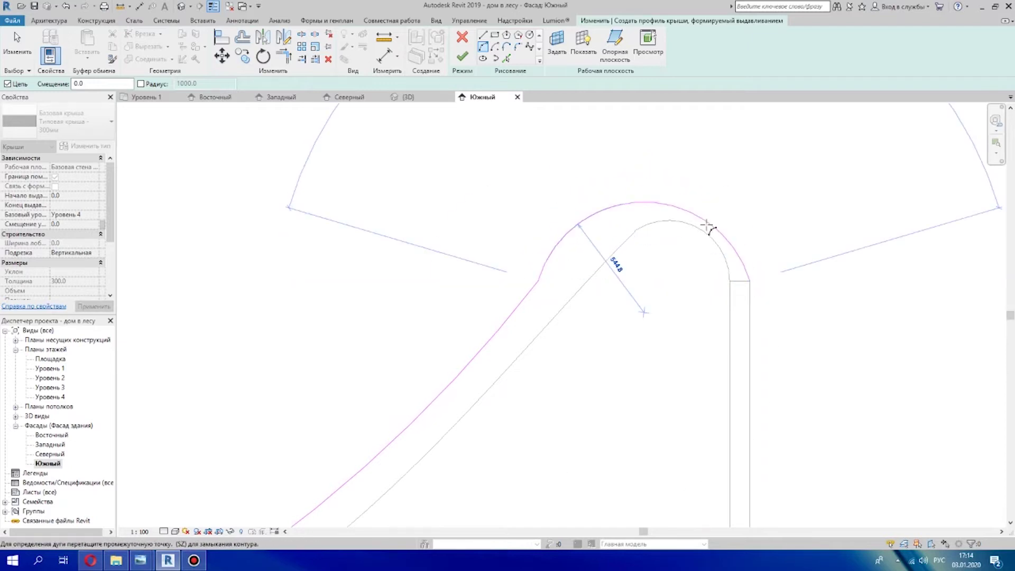
# - Complete the roof profile with a short straight segment and an arc over the peak, finish it, and check the roof in 3D
pyautogui.press('Escape')
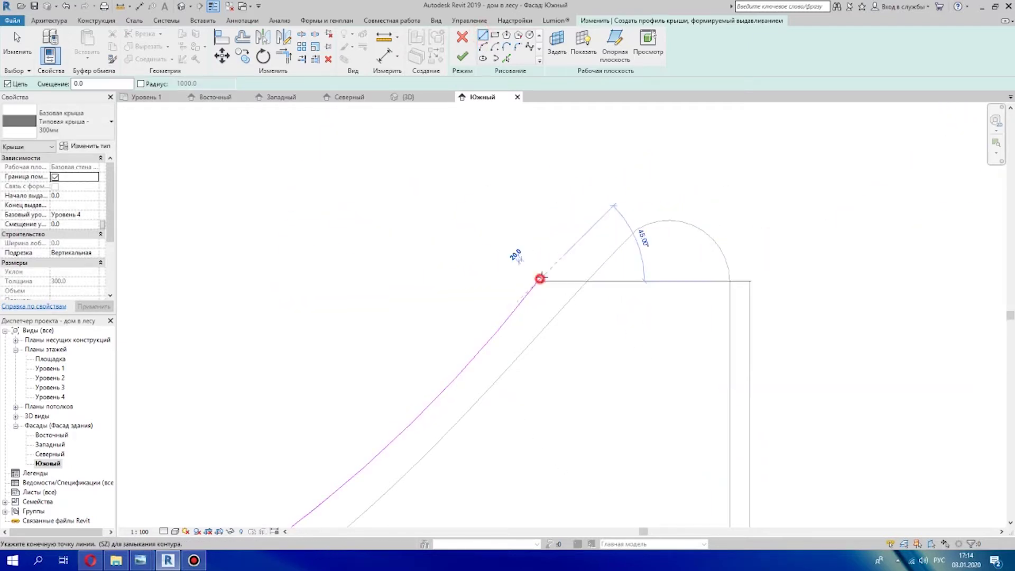
pyautogui.click(540, 279)
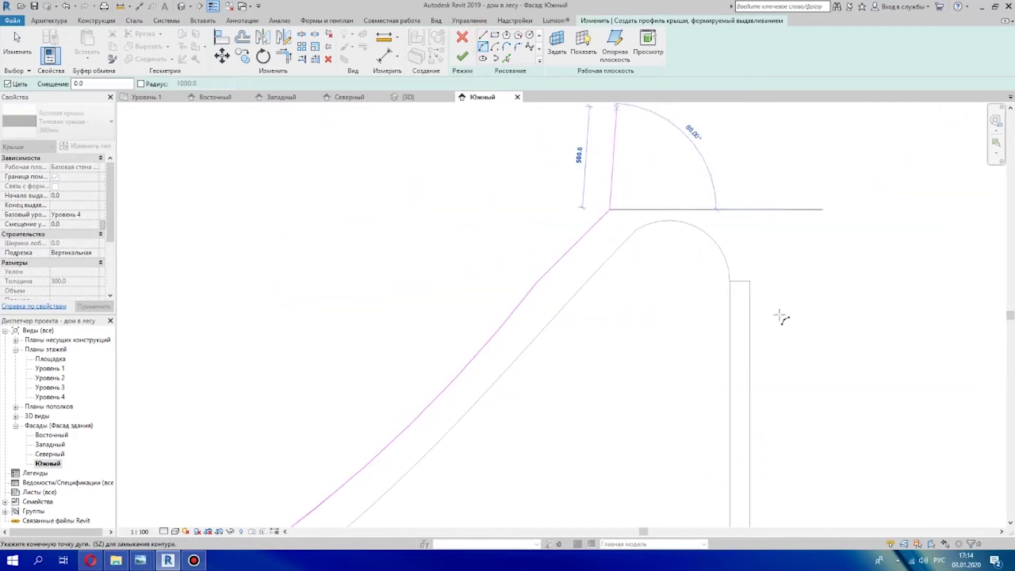
pyautogui.click(725, 206)
pyautogui.scroll(-4, 769, 211)
pyautogui.rightClick(775, 212)
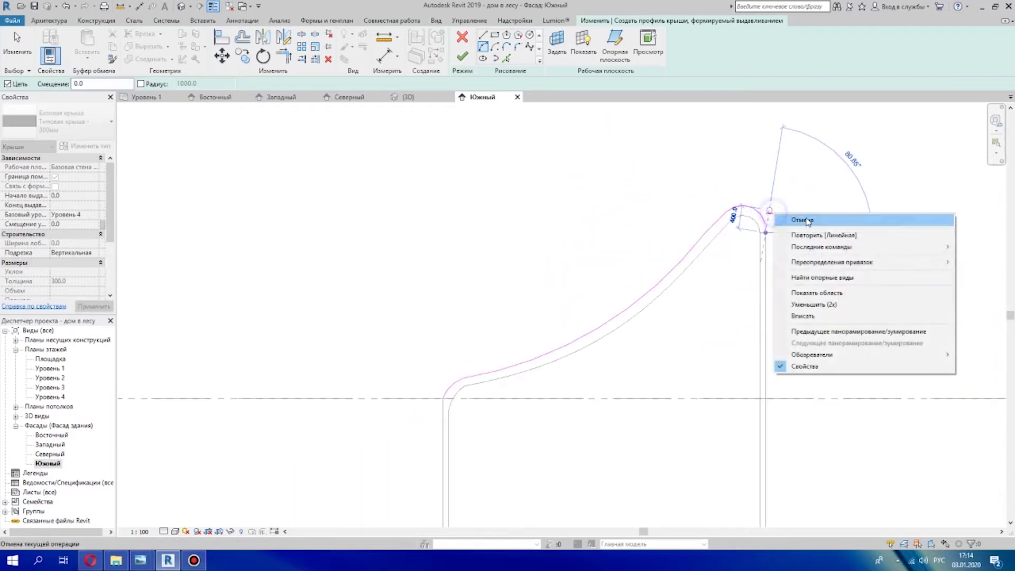
pyautogui.click(797, 220)
pyautogui.scroll(-1, 836, 253)
pyautogui.click(463, 56)
pyautogui.scroll(-2, 590, 192)
pyautogui.click(182, 5)
pyautogui.keyDown('shift'); pyautogui.moveTo(651, 331); pyautogui.dragTo(584, 373, button='middle'); pyautogui.keyUp('shift')
pyautogui.scroll(4, 655, 234)
pyautogui.scroll(-5, 585, 373)
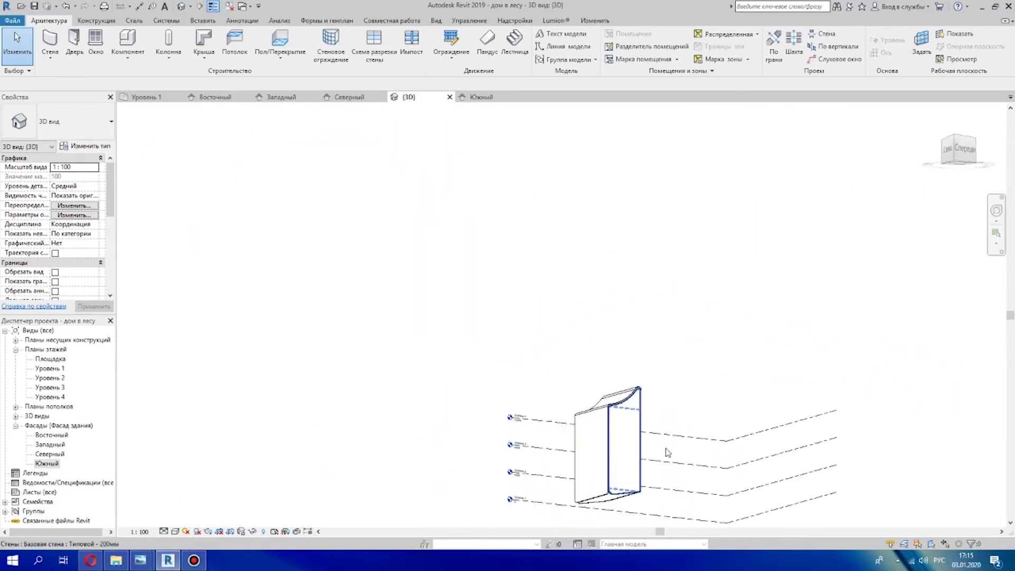
# - Set up a second roof by extrusion in the south elevation on the end wall's face, using Level 4 with zero offset
pyautogui.doubleClick(46, 463)
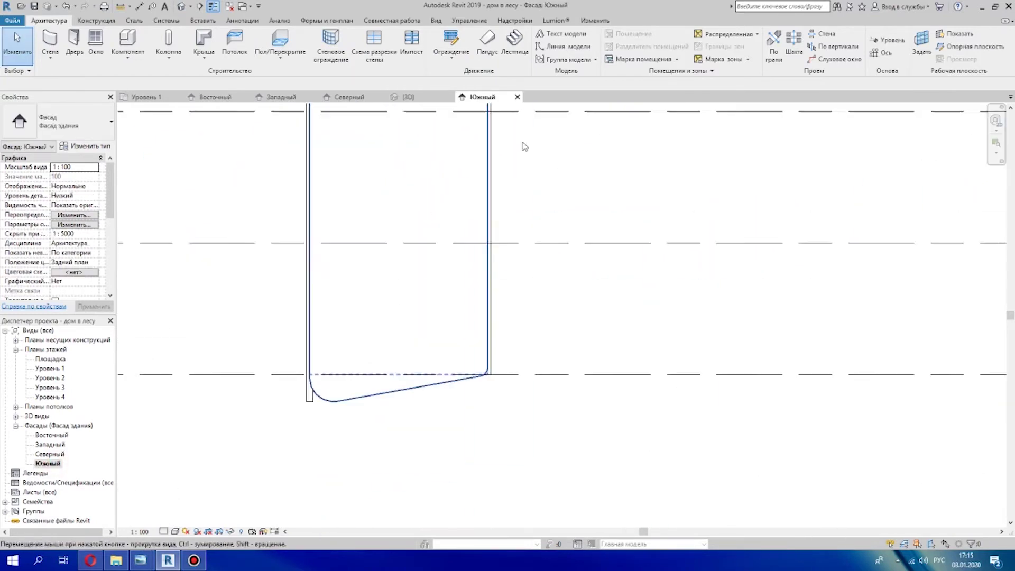
pyautogui.click(204, 58)
pyautogui.click(231, 104)
pyautogui.click(505, 344)
pyautogui.click(381, 325)
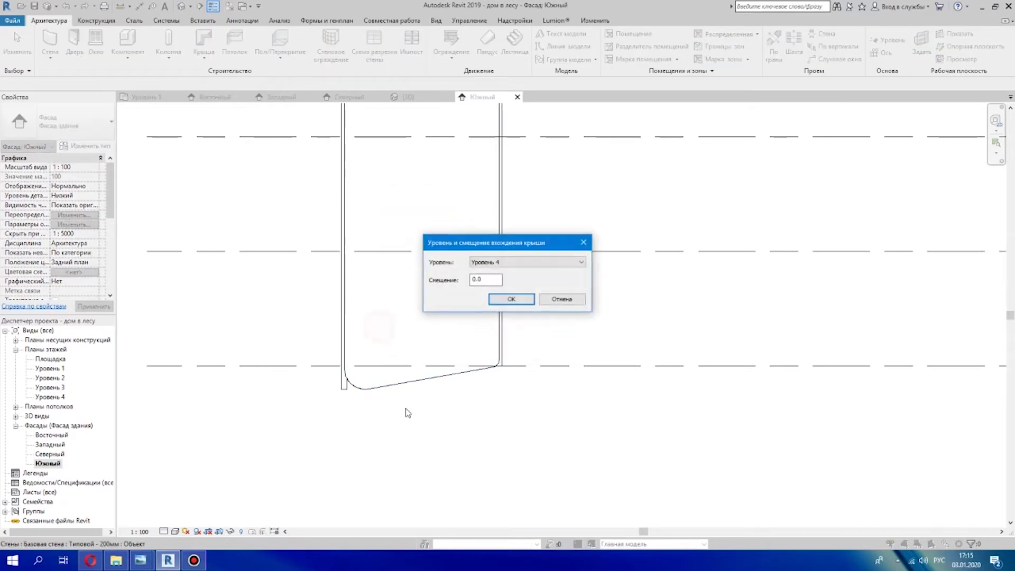
pyautogui.click(512, 300)
# - Sketch the bottom profile's small corner arc and the straight sloping line beneath the end wall's lower edge
pyautogui.scroll(5, 370, 408)
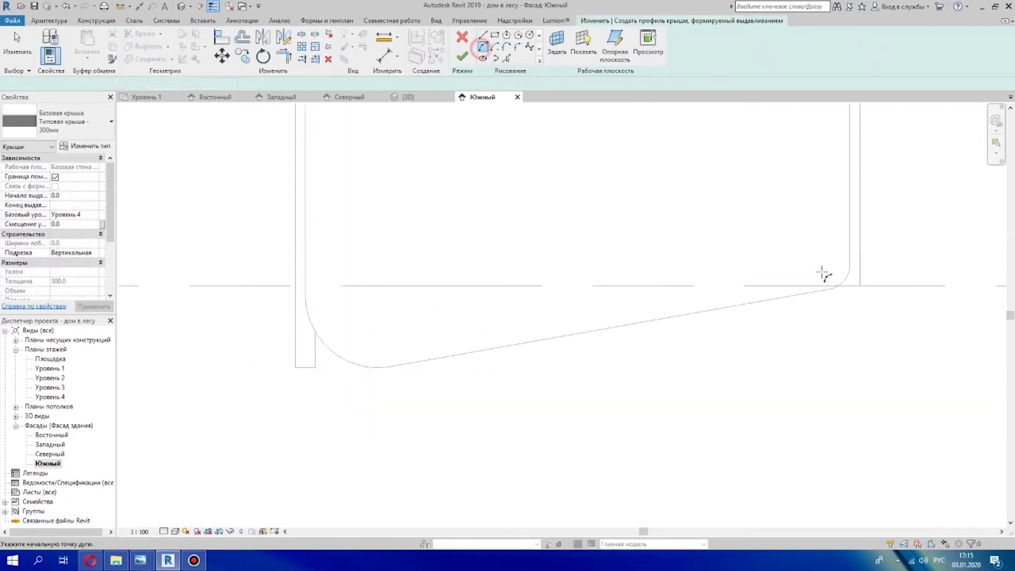
pyautogui.scroll(1, 830, 277)
pyautogui.click(861, 286)
pyautogui.scroll(2, 858, 296)
pyautogui.scroll(-4, 740, 323)
pyautogui.scroll(2, 426, 387)
pyautogui.scroll(-1, 422, 381)
pyautogui.click(404, 377)
# - Close off the bottom profile with a tangent arc around the large lower corner and finish the extruded roof
pyautogui.scroll(3, 297, 292)
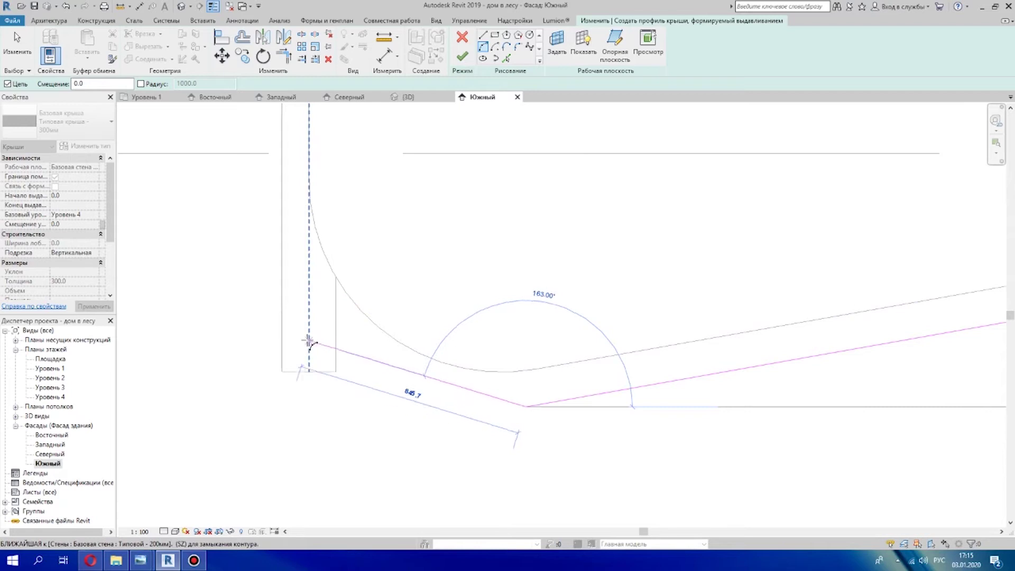
pyautogui.click(307, 270)
pyautogui.rightClick(366, 359)
pyautogui.click(451, 368)
pyautogui.click(526, 406)
pyautogui.click(309, 312)
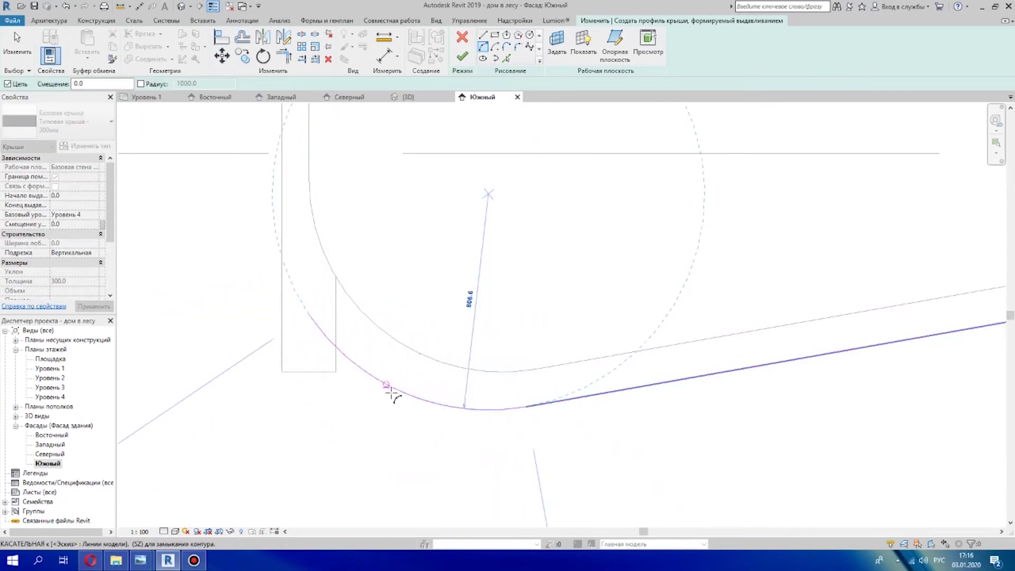
pyautogui.click(401, 385)
pyautogui.scroll(-5, 347, 296)
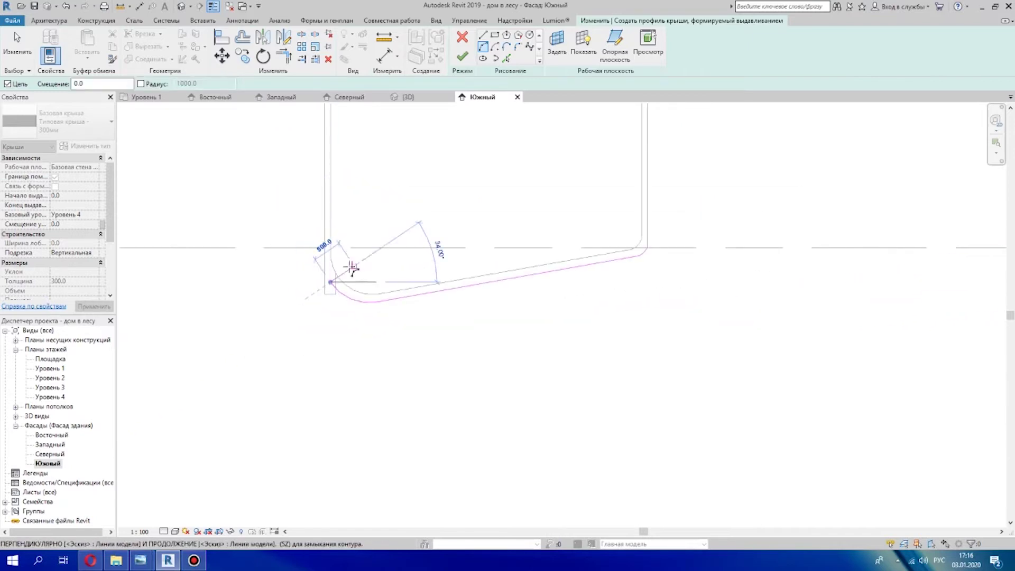
pyautogui.scroll(3, 352, 270)
pyautogui.rightClick(313, 233)
pyautogui.click(410, 240)
pyautogui.click(463, 56)
pyautogui.scroll(-5, 518, 284)
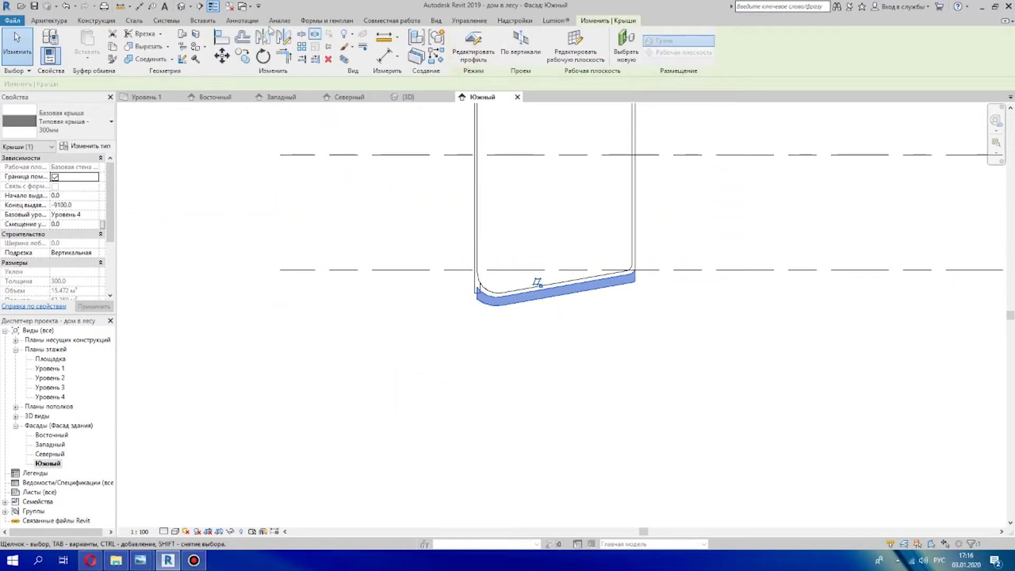
# - Examine the extruded bottom slab from below in 3D and select it
pyautogui.click(180, 7)
pyautogui.moveTo(529, 284)
pyautogui.keyDown('shift'); pyautogui.mouseDown(button='middle')
pyautogui.moveTo(475, 346)
pyautogui.moveTo(582, 460)
pyautogui.mouseUp(button='middle'); pyautogui.keyUp('shift')
pyautogui.scroll(5, 447, 484)
pyautogui.keyDown('shift'); pyautogui.moveTo(391, 497); pyautogui.dragTo(418, 507, button='middle'); pyautogui.keyUp('shift')
pyautogui.scroll(3, 460, 494)
pyautogui.click(464, 480)
pyautogui.keyDown('shift'); pyautogui.moveTo(527, 500); pyautogui.dragTo(477, 422, button='middle'); pyautogui.keyUp('shift')
# - Move the bottom slab up in the south elevation until it overlaps the end wall's sloping lower edge
pyautogui.doubleClick(50, 464)
pyautogui.scroll(4, 530, 294)
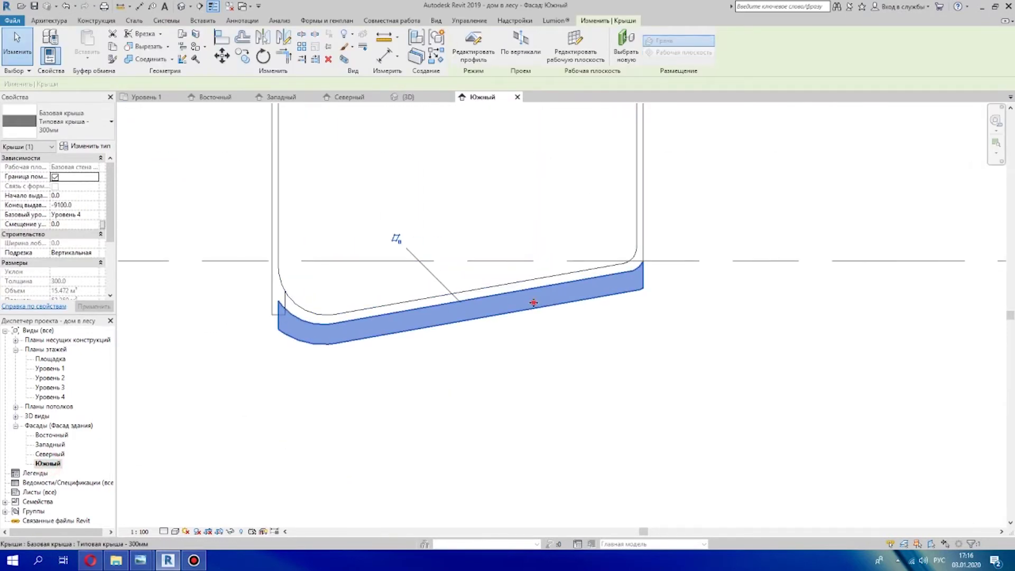
pyautogui.moveTo(534, 293); pyautogui.dragTo(535, 276)
pyautogui.scroll(2, 254, 291)
pyautogui.scroll(-1, 286, 298)
pyautogui.moveTo(466, 314); pyautogui.dragTo(591, 330, button='middle')
pyautogui.scroll(-1, 592, 329)
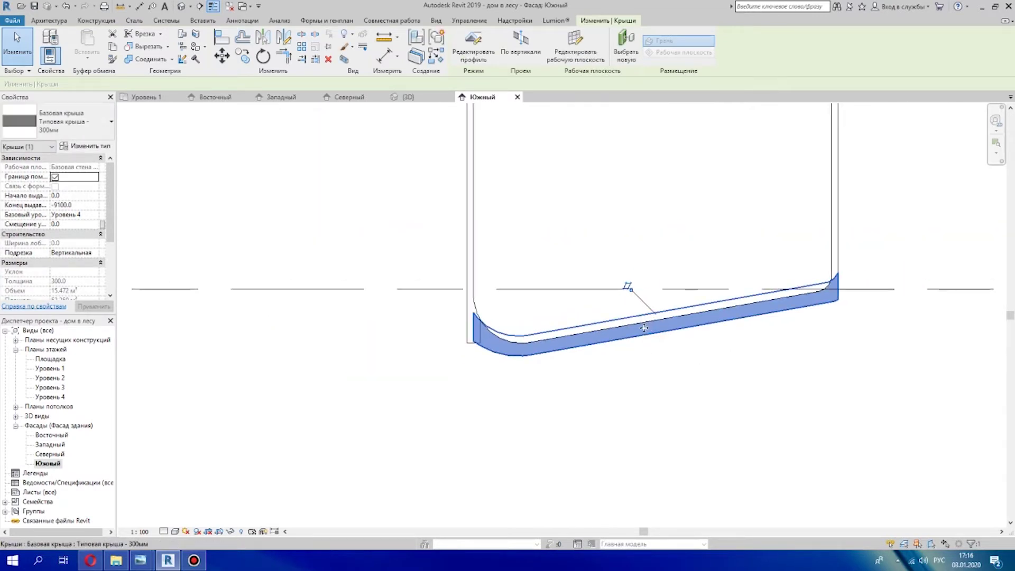
# - Fine-tune the bottom slab's height so only a thin strip projects below the end wall, and check it in 3D
pyautogui.moveTo(653, 330); pyautogui.dragTo(656, 321)
pyautogui.scroll(3, 692, 318)
pyautogui.scroll(-1, 812, 365)
pyautogui.moveTo(763, 308); pyautogui.dragTo(761, 318)
pyautogui.scroll(3, 945, 253)
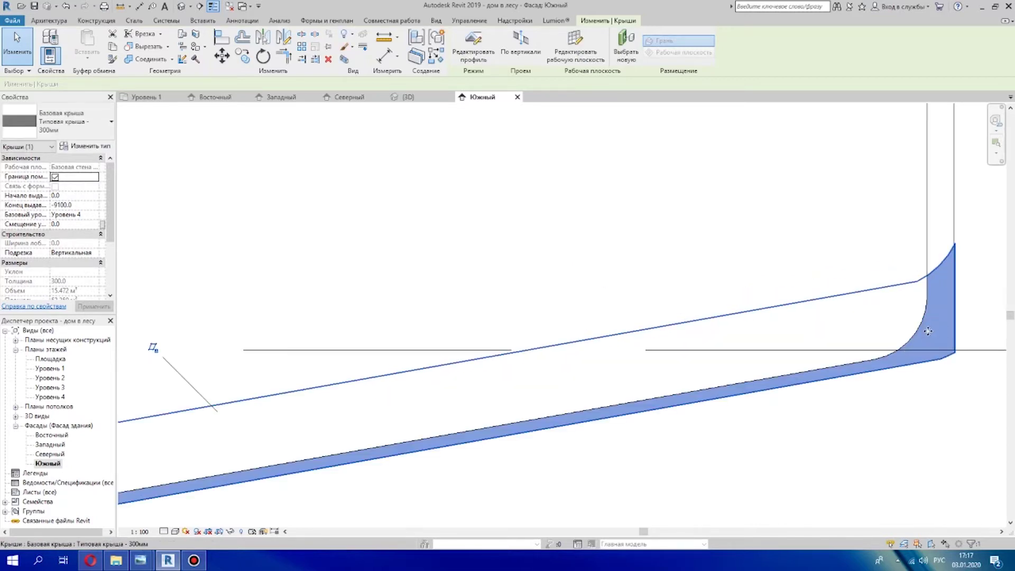
pyautogui.press('Escape')
pyautogui.scroll(-5, 838, 423)
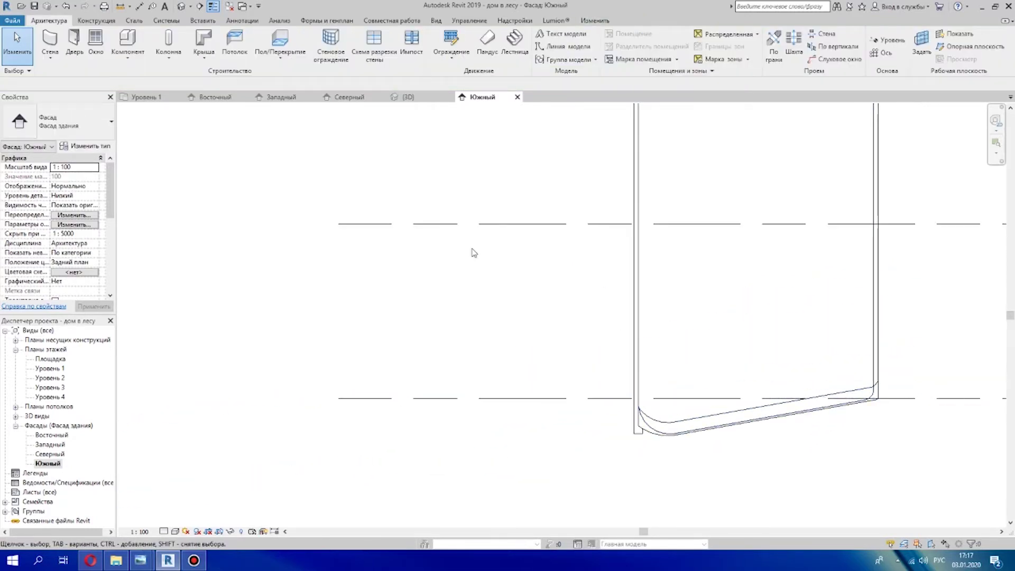
pyautogui.click(182, 9)
pyautogui.moveTo(421, 372)
pyautogui.keyDown('shift'); pyautogui.mouseDown(button='middle')
pyautogui.moveTo(582, 365)
pyautogui.moveTo(534, 354)
pyautogui.moveTo(448, 397)
pyautogui.moveTo(473, 419)
pyautogui.moveTo(571, 421)
pyautogui.moveTo(655, 465)
pyautogui.moveTo(821, 438)
pyautogui.moveTo(659, 426)
pyautogui.moveTo(609, 344)
pyautogui.mouseUp(button='middle'); pyautogui.keyUp('shift')
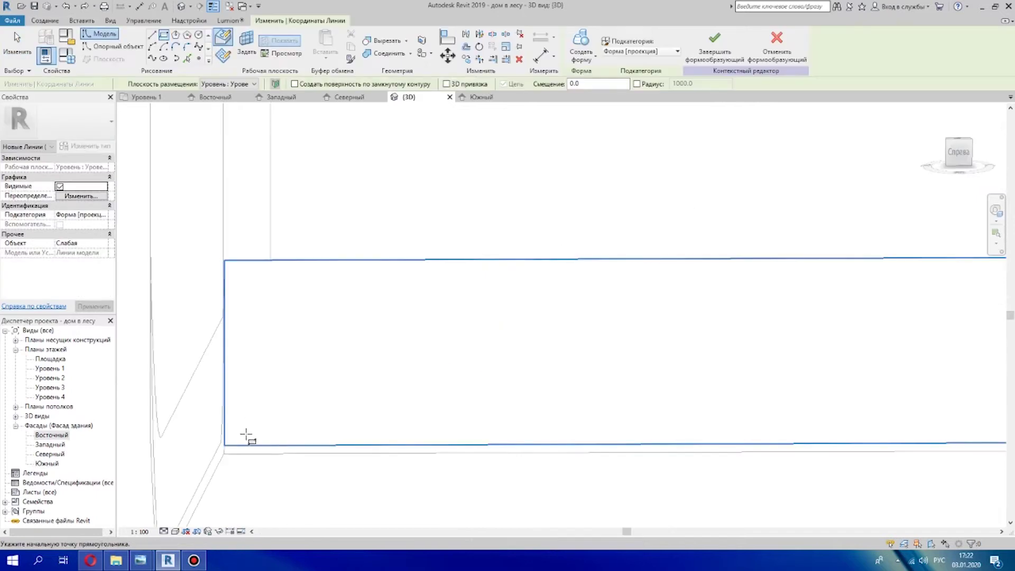
# - Draw a tall narrow rectangle at the edge of the high side wall, from its bottom to its top, for an in-place form
pyautogui.click(224, 443)
pyautogui.scroll(-10, 378, 260)
pyautogui.moveTo(389, 148); pyautogui.dragTo(397, 351, button='middle')
pyautogui.scroll(-2, 394, 317)
pyautogui.scroll(2, 393, 179)
pyautogui.scroll(2, 387, 181)
pyautogui.moveTo(387, 181); pyautogui.dragTo(388, 110, button='middle')
pyautogui.click(388, 111)
pyautogui.scroll(-3, 403, 124)
pyautogui.scroll(4, 398, 240)
pyautogui.moveTo(398, 240); pyautogui.dragTo(389, 372, button='middle')
pyautogui.scroll(-3, 498, 249)
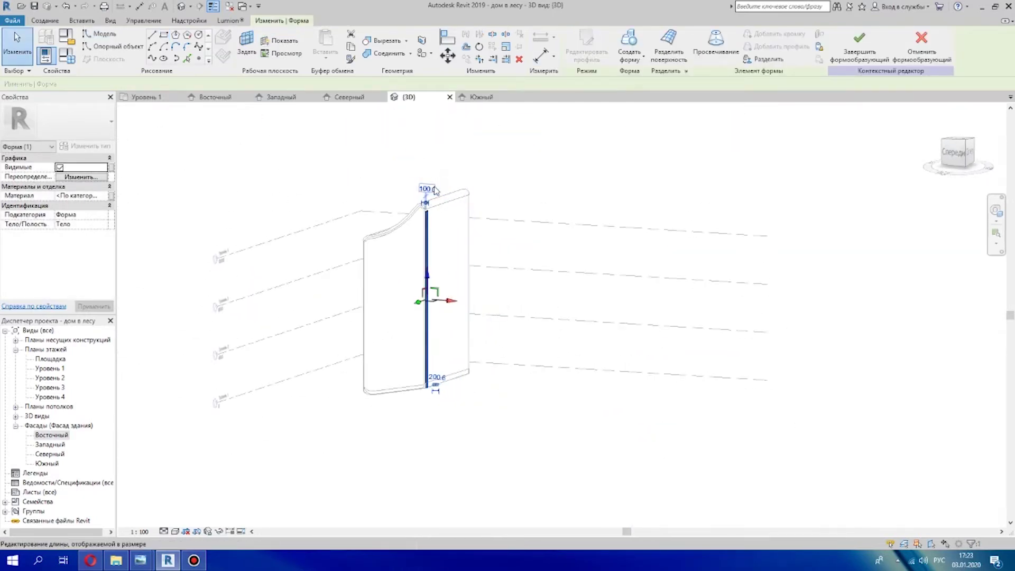
# - Finish the in-place strip form and slightly lower its top end on the high side wall
pyautogui.scroll(-4, 506, 263)
pyautogui.moveTo(501, 252); pyautogui.dragTo(505, 317, button='middle')
pyautogui.click(859, 47)
pyautogui.scroll(7, 459, 273)
pyautogui.click(460, 246)
pyautogui.scroll(-1, 476, 242)
pyautogui.moveTo(453, 205); pyautogui.dragTo(453, 213)
pyautogui.scroll(-3, 494, 256)
pyautogui.keyDown('shift'); pyautogui.moveTo(568, 373); pyautogui.dragTo(643, 309, button='middle'); pyautogui.keyUp('shift')
pyautogui.scroll(-1, 643, 309)
pyautogui.scroll(4, 643, 309)
pyautogui.keyDown('shift'); pyautogui.moveTo(616, 344); pyautogui.dragTo(592, 317, button='middle'); pyautogui.keyUp('shift')
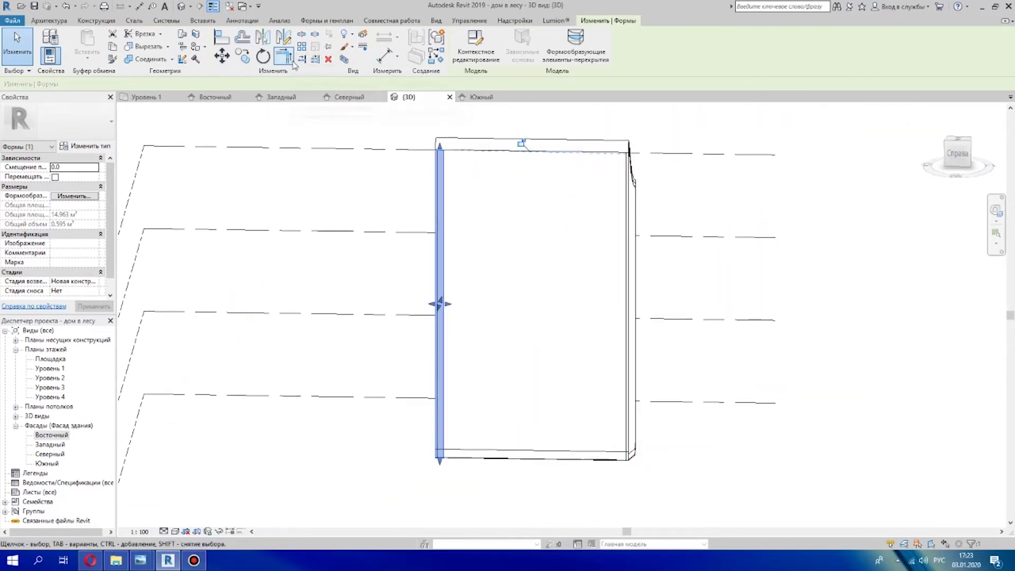
# - Copy the vertical strip along the high side wall, placing one copy beside the original and another farther on
pyautogui.click(247, 62)
pyautogui.scroll(2, 455, 296)
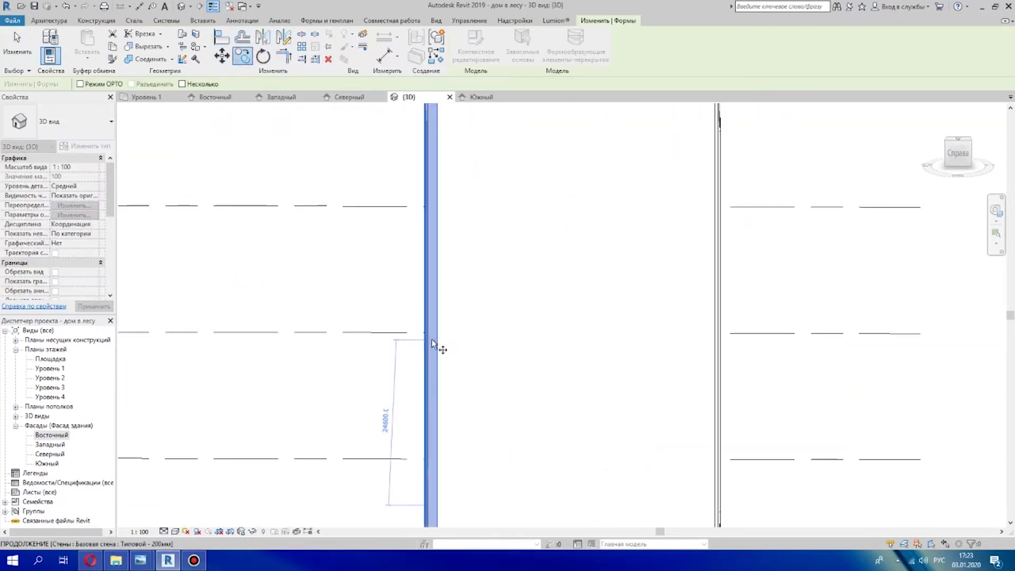
pyautogui.scroll(-3, 450, 291)
pyautogui.scroll(3, 447, 333)
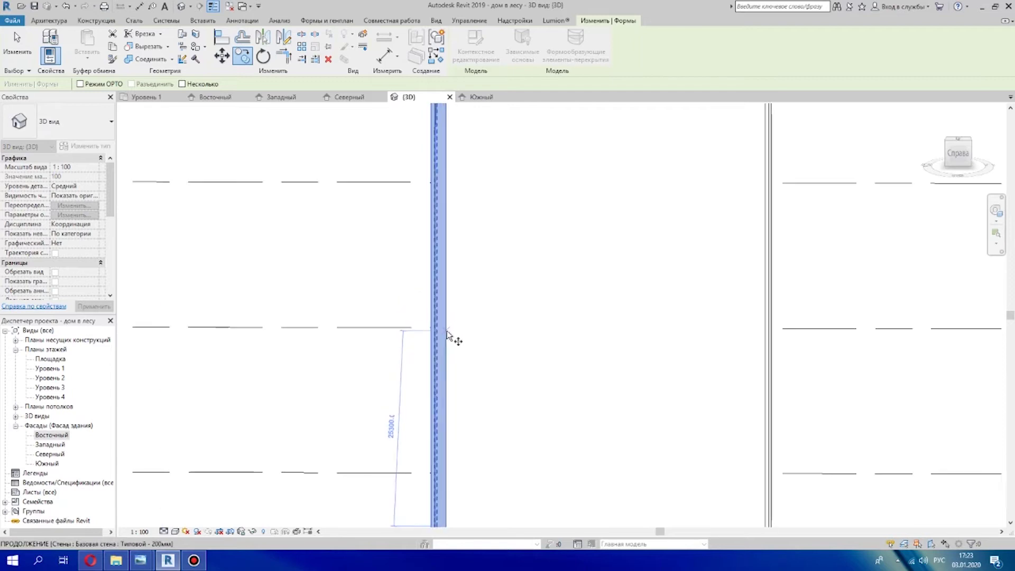
pyautogui.click(532, 339)
pyautogui.scroll(-4, 601, 320)
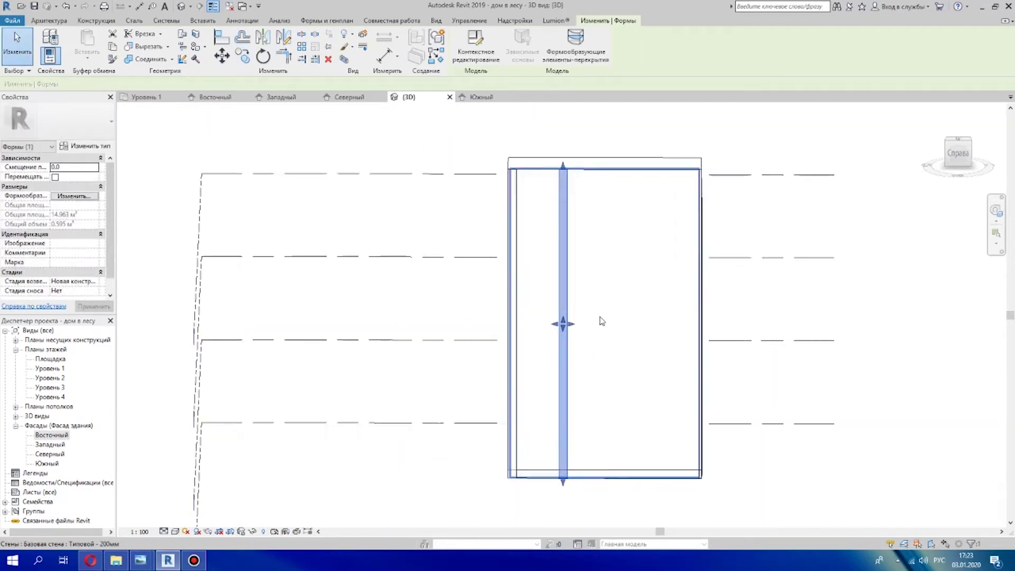
pyautogui.moveTo(540, 311)
pyautogui.keyDown('shift'); pyautogui.mouseDown(button='middle')
pyautogui.moveTo(669, 341)
pyautogui.moveTo(559, 295)
pyautogui.moveTo(551, 312)
pyautogui.mouseUp(button='middle'); pyautogui.keyUp('shift')
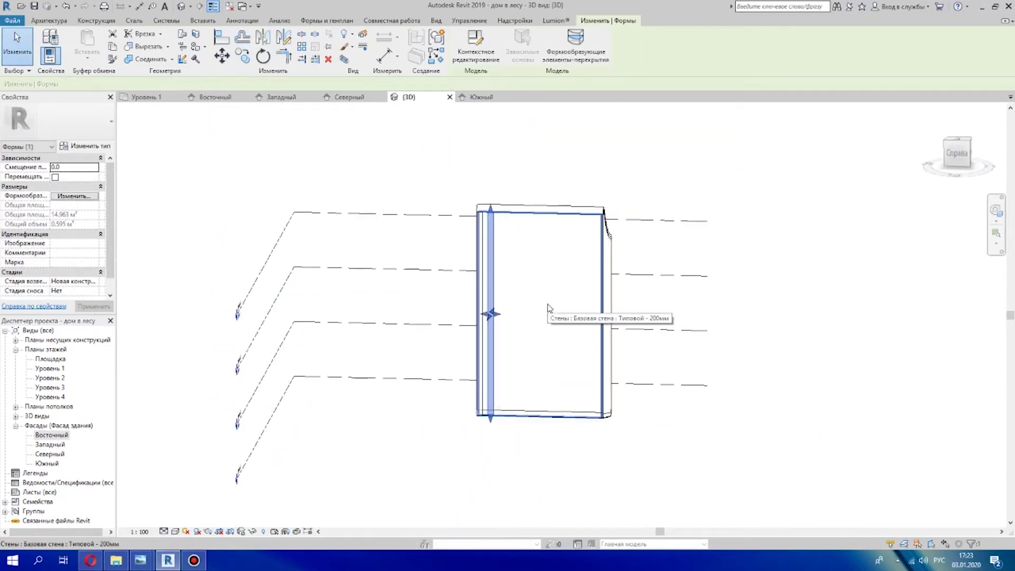
pyautogui.scroll(3, 533, 301)
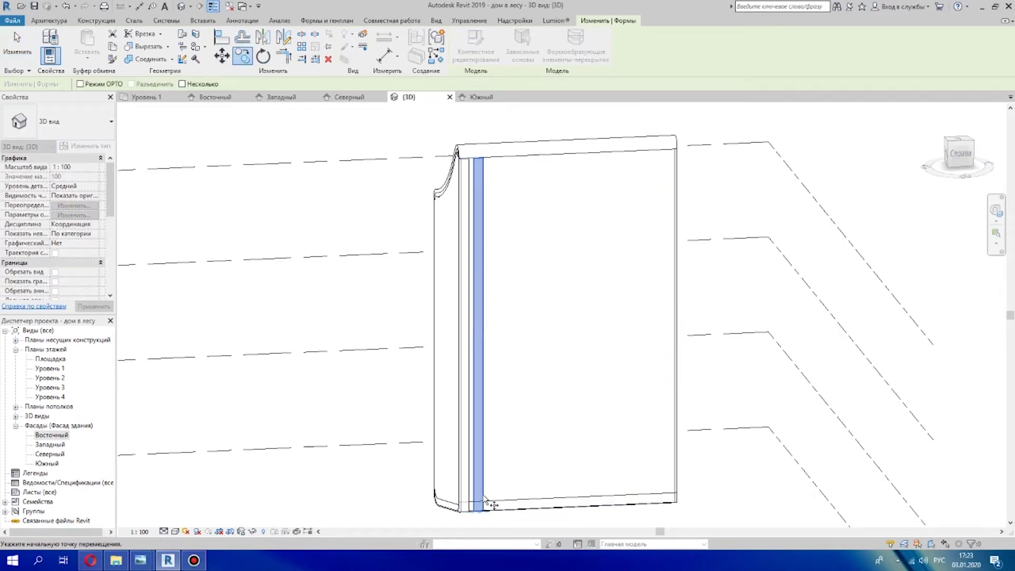
pyautogui.click(507, 512)
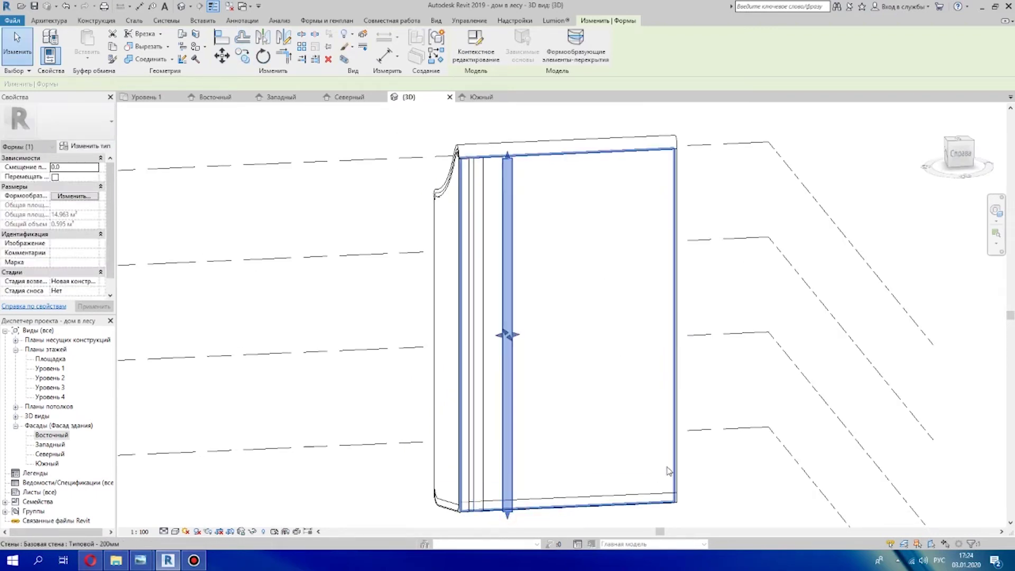
# - In the east elevation, copy the vertical strip repeatedly along the high side wall, keeping an even gap between the copies
pyautogui.doubleClick(59, 435)
pyautogui.moveTo(535, 284); pyautogui.dragTo(558, 220, button='middle')
pyautogui.scroll(3, 560, 326)
pyautogui.scroll(-2, 487, 120)
pyautogui.moveTo(487, 120); pyautogui.dragTo(408, 267, button='middle')
pyautogui.click(244, 58)
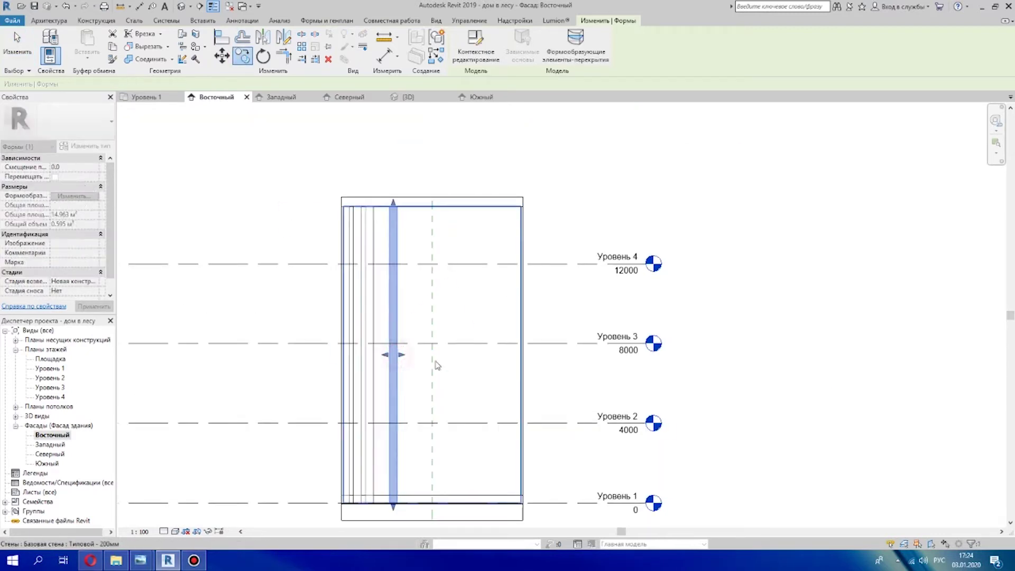
pyautogui.click(244, 57)
pyautogui.click(386, 355)
pyautogui.click(400, 355)
pyautogui.click(243, 57)
pyautogui.click(399, 356)
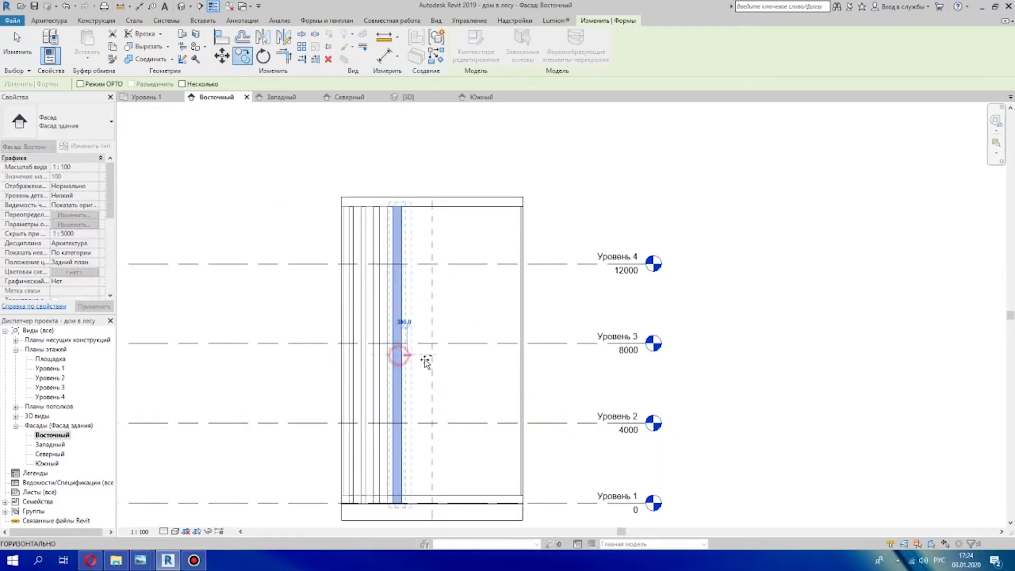
pyautogui.click(413, 355)
# - Continue the evenly spaced row past the middle of the high side wall, and select four of the copied strips
pyautogui.click(244, 58)
pyautogui.click(429, 355)
pyautogui.click(443, 356)
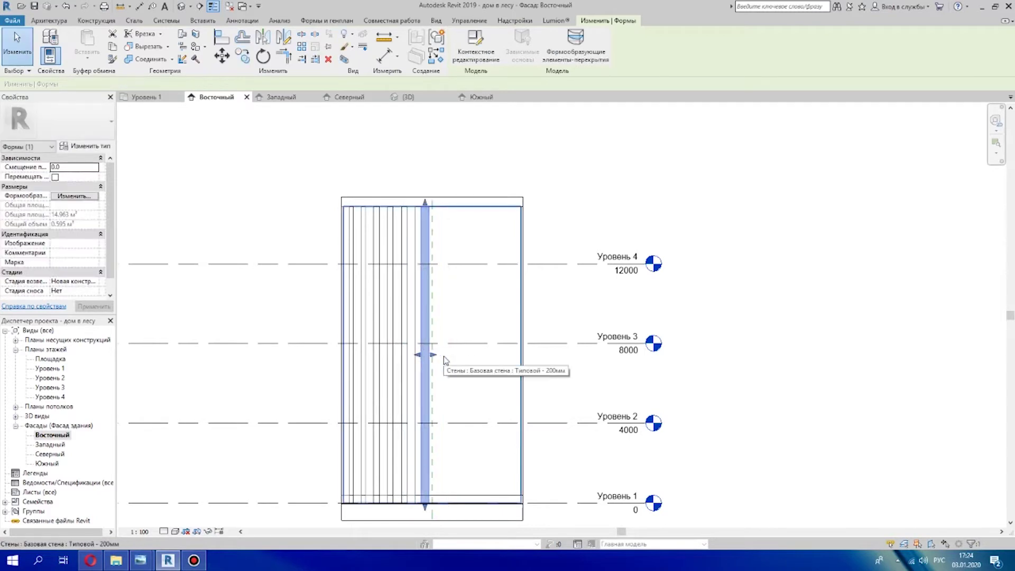
pyautogui.click(244, 36)
pyautogui.click(428, 355)
pyautogui.click(442, 355)
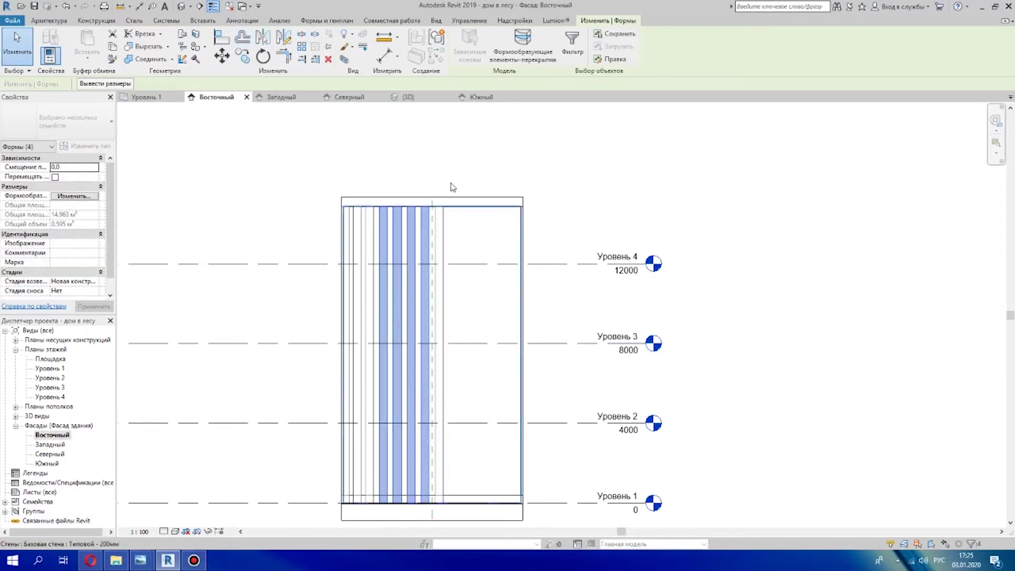
pyautogui.scroll(3, 442, 333)
pyautogui.scroll(-2, 414, 335)
pyautogui.click(328, 339)
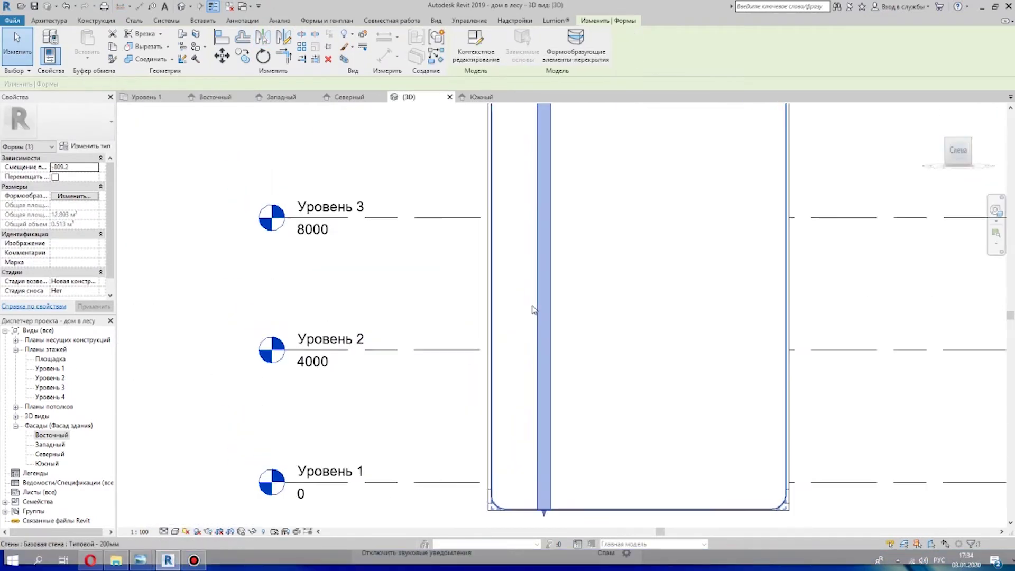
# - In the 3D view's left side, move the single strip on the low side wall against that wall's edge
pyautogui.scroll(-4, 615, 318)
pyautogui.moveTo(614, 312); pyautogui.dragTo(521, 301, button='middle')
pyautogui.scroll(4, 521, 300)
pyautogui.scroll(-2, 463, 333)
pyautogui.moveTo(462, 331); pyautogui.dragTo(428, 332)
pyautogui.scroll(-1, 487, 334)
pyautogui.click(289, 162)
pyautogui.scroll(6, 472, 483)
pyautogui.scroll(-7, 370, 364)
pyautogui.scroll(5, 372, 235)
pyautogui.click(369, 223)
pyautogui.scroll(-4, 431, 275)
# - Copy the edge strip along the low side wall to start an evenly spaced row
pyautogui.click(246, 60)
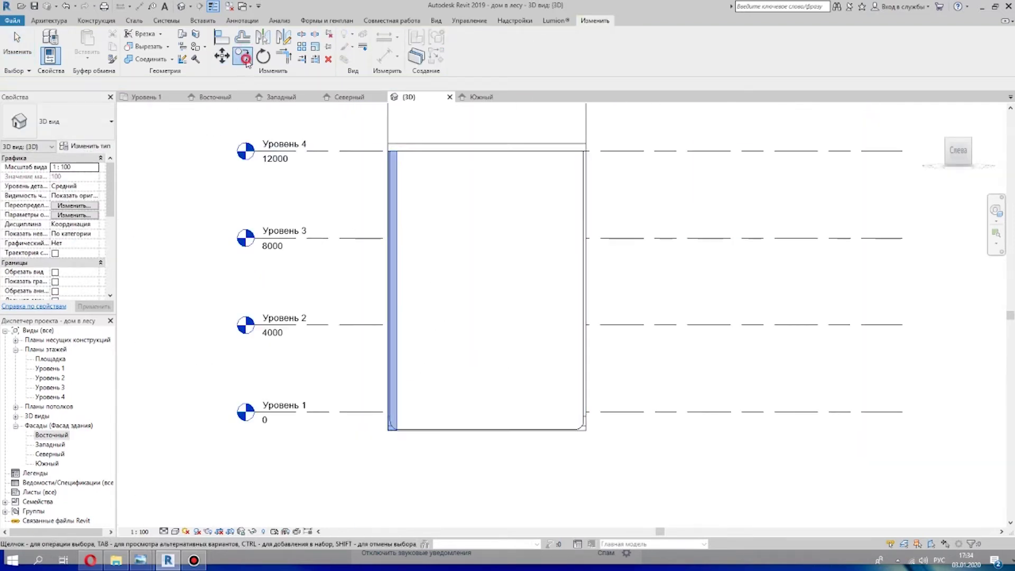
pyautogui.click(396, 297)
pyautogui.click(410, 297)
pyautogui.click(239, 52)
pyautogui.click(413, 290)
pyautogui.click(429, 290)
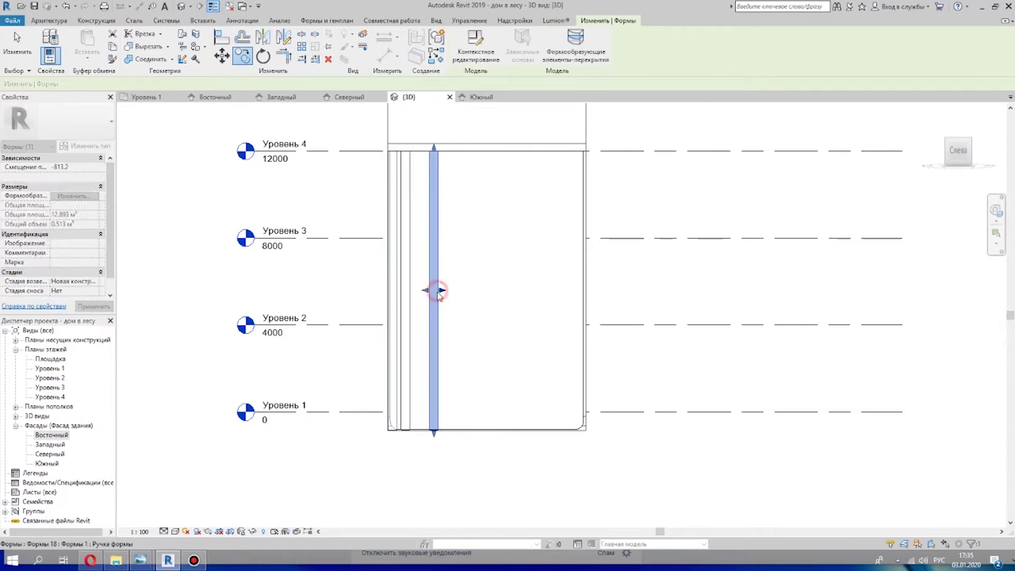
pyautogui.click(243, 56)
pyautogui.click(419, 290)
pyautogui.click(432, 290)
# - Add more strip copies at the same spacing, extending the row toward the middle of the low side wall
pyautogui.click(243, 57)
pyautogui.click(459, 289)
pyautogui.click(244, 57)
pyautogui.click(453, 290)
pyautogui.click(471, 290)
pyautogui.click(243, 57)
pyautogui.click(462, 290)
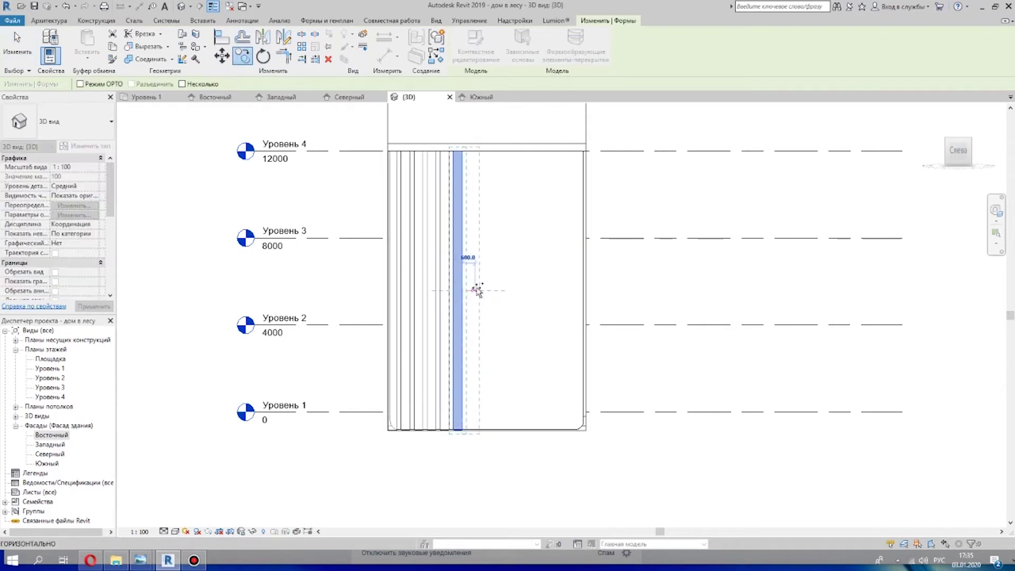
pyautogui.click(475, 291)
# - Copy the last strip onward past the middle of the low side wall with the same gap
pyautogui.click(243, 56)
pyautogui.click(476, 291)
pyautogui.click(488, 290)
pyautogui.click(243, 57)
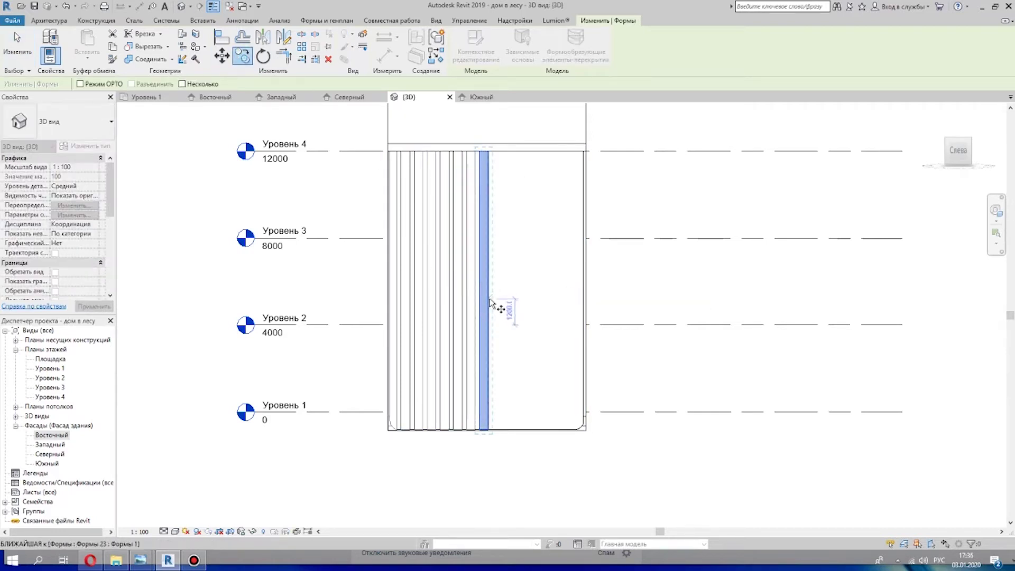
pyautogui.click(502, 291)
pyautogui.click(244, 57)
pyautogui.click(502, 290)
pyautogui.click(515, 291)
# - Complete the strip row by copying the last strip repeatedly up to the far edge of the low side wall
pyautogui.click(244, 56)
pyautogui.click(515, 291)
pyautogui.click(528, 291)
pyautogui.click(243, 57)
pyautogui.click(527, 291)
pyautogui.click(541, 291)
pyautogui.click(243, 57)
pyautogui.click(541, 292)
pyautogui.click(554, 291)
pyautogui.press('Return')
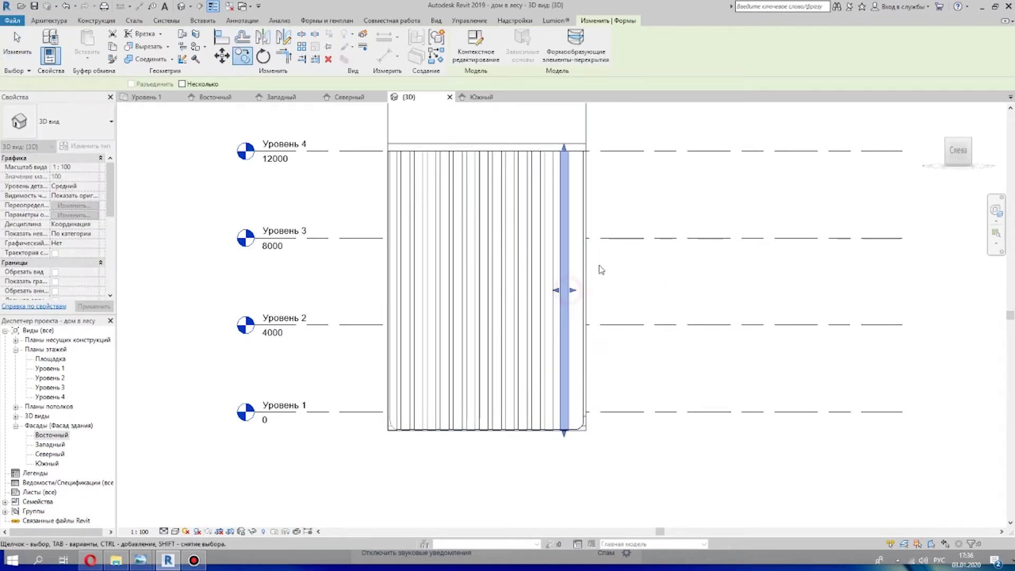
pyautogui.click(243, 56)
pyautogui.click(567, 290)
pyautogui.click(580, 290)
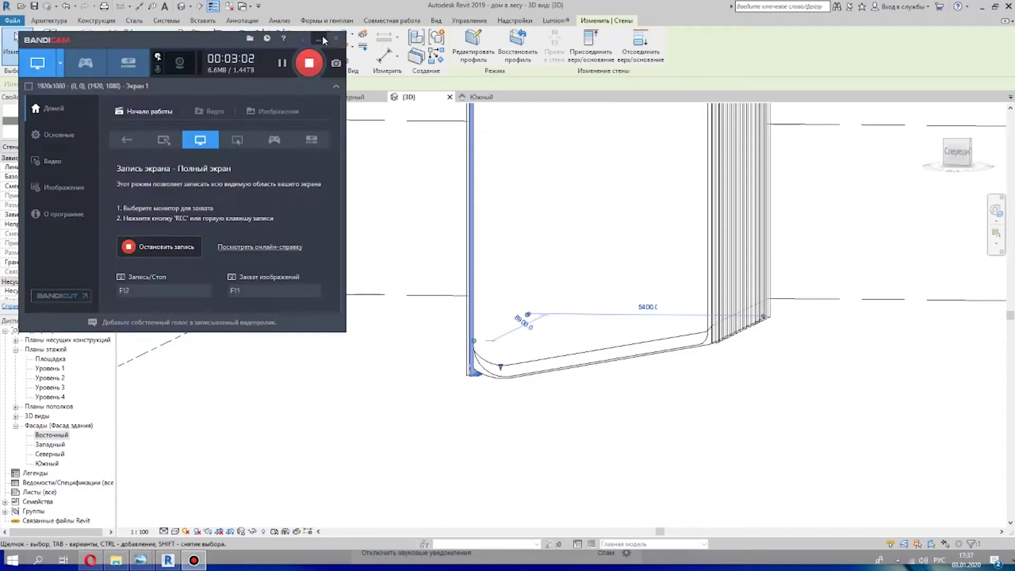
# - Adjust the lower edge of the side wall at the curved bottom corner and detach the conflicting joined elements
pyautogui.keyDown('shift'); pyautogui.moveTo(418, 366); pyautogui.dragTo(539, 337, button='middle'); pyautogui.keyUp('shift')
pyautogui.scroll(2, 542, 339)
pyautogui.scroll(2, 503, 324)
pyautogui.scroll(-5, 494, 291)
pyautogui.keyDown('shift'); pyautogui.moveTo(495, 290); pyautogui.dragTo(557, 268, button='middle'); pyautogui.keyUp('shift')
pyautogui.scroll(2, 557, 260)
pyautogui.moveTo(464, 239); pyautogui.dragTo(608, 296)
pyautogui.scroll(4, 608, 296)
pyautogui.click(865, 537)
# - Raise the bottom edge of the strip-covered side wall slightly, to a base offset of about -647, and detach the joined elements
pyautogui.scroll(5, 323, 235)
pyautogui.keyDown('shift'); pyautogui.moveTo(323, 235); pyautogui.dragTo(365, 264, button='middle'); pyautogui.keyUp('shift')
pyautogui.scroll(-5, 365, 317)
pyautogui.scroll(-4, 458, 391)
pyautogui.keyDown('shift'); pyautogui.moveTo(459, 392); pyautogui.dragTo(451, 401, button='middle'); pyautogui.keyUp('shift')
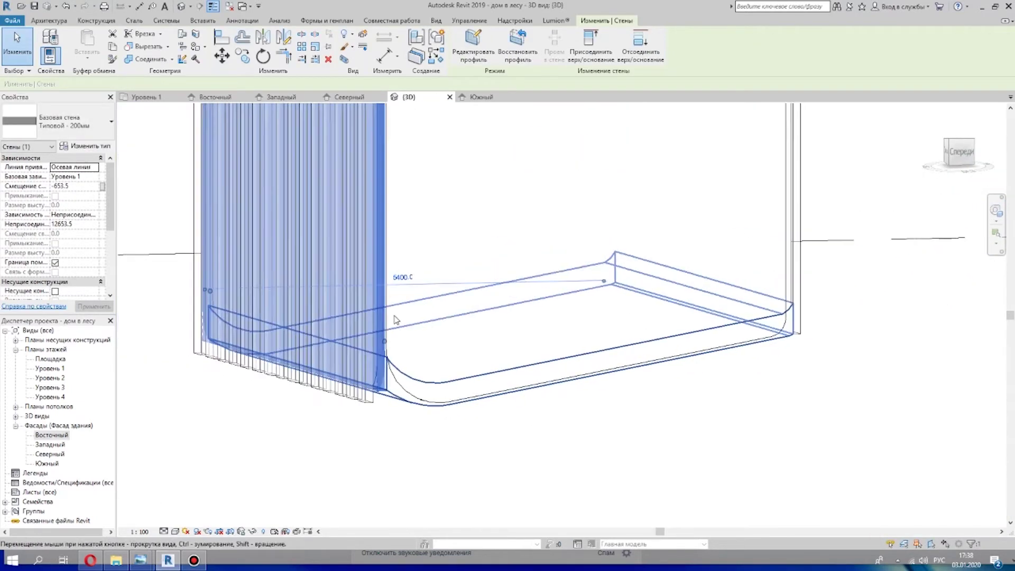
pyautogui.scroll(-5, 451, 401)
pyautogui.click(485, 401)
pyautogui.scroll(5, 404, 362)
pyautogui.click(403, 363)
pyautogui.moveTo(304, 332); pyautogui.dragTo(310, 330)
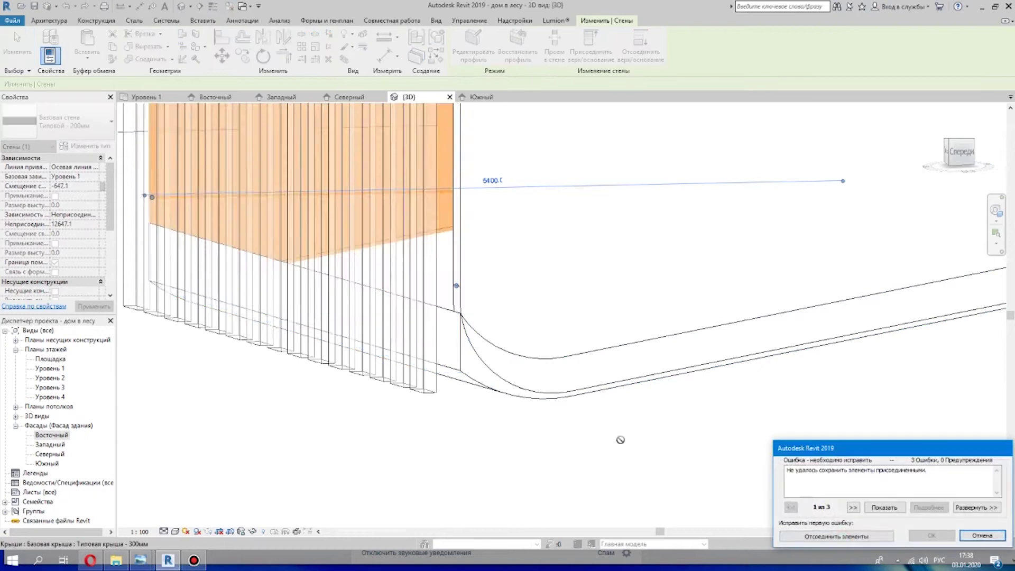
pyautogui.click(847, 535)
# - Shorten the first strips on the low side wall from below, so they end level with the bottom of the curved corner
pyautogui.keyDown('shift'); pyautogui.moveTo(640, 444); pyautogui.dragTo(600, 439, button='middle'); pyautogui.keyUp('shift')
pyautogui.scroll(5, 310, 377)
pyautogui.scroll(-5, 334, 340)
pyautogui.keyDown('shift'); pyautogui.moveTo(339, 344); pyautogui.dragTo(402, 365, button='middle'); pyautogui.keyUp('shift')
pyautogui.click(627, 420)
pyautogui.click(604, 377)
pyautogui.keyDown('shift'); pyautogui.moveTo(604, 377); pyautogui.dragTo(679, 412, button='middle'); pyautogui.keyUp('shift')
pyautogui.keyDown('shift'); pyautogui.moveTo(638, 376); pyautogui.dragTo(737, 315, button='middle'); pyautogui.keyUp('shift')
pyautogui.scroll(-5, 737, 315)
pyautogui.scroll(6, 661, 437)
pyautogui.click(444, 428)
pyautogui.moveTo(426, 453); pyautogui.dragTo(426, 387)
pyautogui.moveTo(215, 437); pyautogui.dragTo(400, 404, button='middle')
pyautogui.click(398, 405)
pyautogui.moveTo(394, 420); pyautogui.dragTo(391, 357)
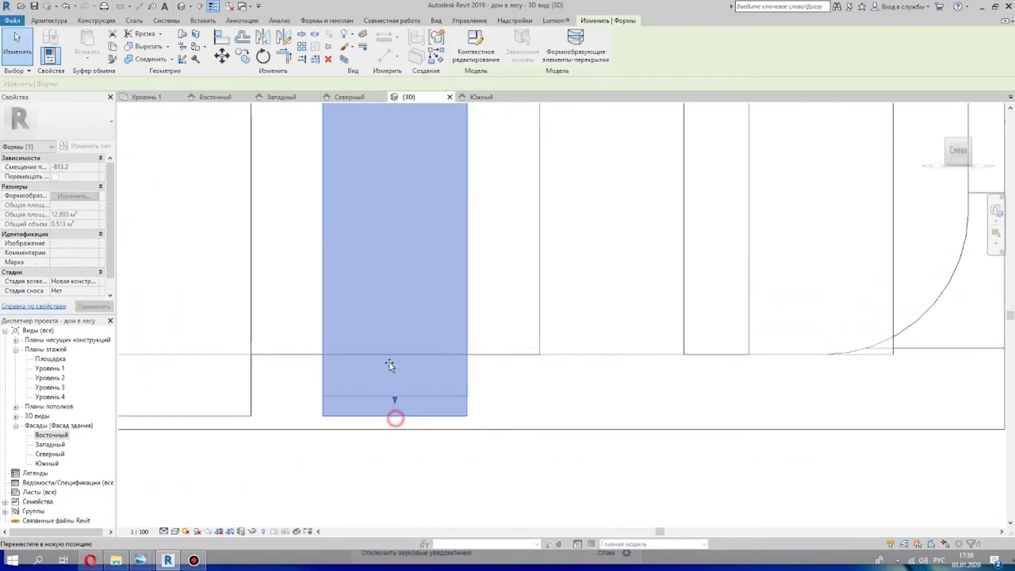
# - Raise the lower ends of the next two protruding strips to the same bottom line
pyautogui.click(179, 400)
pyautogui.moveTo(178, 420); pyautogui.dragTo(178, 353)
pyautogui.moveTo(175, 365); pyautogui.dragTo(738, 356, button='middle')
pyautogui.click(545, 394)
pyautogui.moveTo(524, 412); pyautogui.dragTo(524, 345)
pyautogui.moveTo(307, 363); pyautogui.dragTo(430, 366, button='middle')
pyautogui.click(431, 367)
# - Trim the lower ends of two further strips near the middle of the row to the common bottom line
pyautogui.click(222, 374)
pyautogui.moveTo(222, 373); pyautogui.dragTo(426, 391, button='middle')
pyautogui.moveTo(423, 450); pyautogui.dragTo(423, 387)
pyautogui.click(217, 399)
pyautogui.moveTo(207, 448); pyautogui.dragTo(208, 385)
# - Bring the bottoms of another pair of strips up to the common line, working toward the opposite corner
pyautogui.moveTo(211, 391); pyautogui.dragTo(669, 347, button='middle')
pyautogui.click(442, 473)
pyautogui.click(433, 320)
pyautogui.moveTo(449, 403); pyautogui.dragTo(448, 341)
pyautogui.click(247, 362)
pyautogui.moveTo(232, 403); pyautogui.dragTo(233, 341)
pyautogui.moveTo(238, 344); pyautogui.dragTo(865, 372, button='middle')
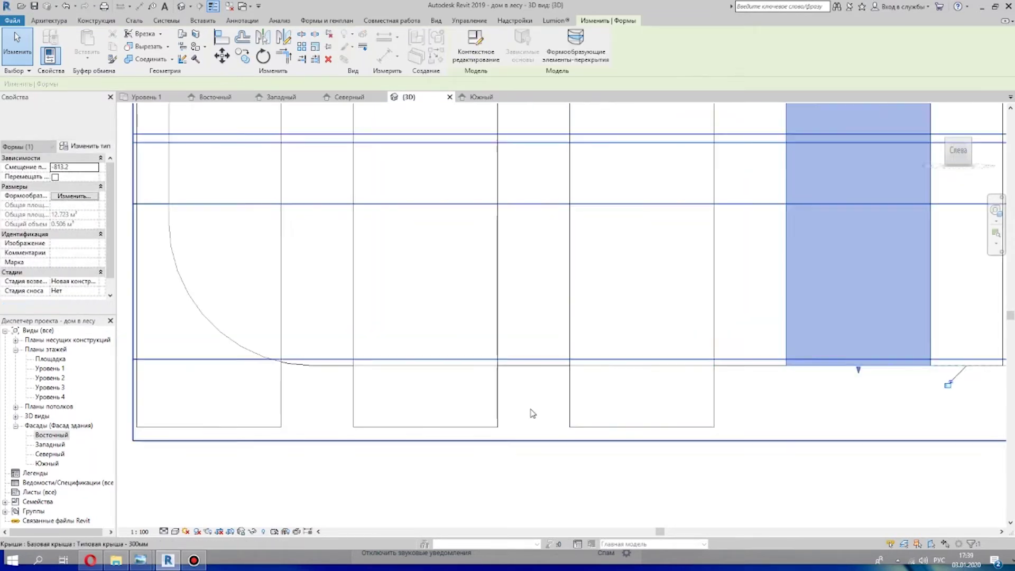
# - Shorten the remaining strips beside the opposite curved corner to the bottom line and check the whole row in 3D
pyautogui.click(419, 333)
pyautogui.moveTo(425, 431); pyautogui.dragTo(426, 366)
pyautogui.click(229, 403)
pyautogui.moveTo(210, 431); pyautogui.dragTo(226, 366)
pyautogui.click(424, 364)
pyautogui.scroll(-5, 642, 365)
pyautogui.keyDown('shift'); pyautogui.moveTo(696, 378); pyautogui.dragTo(777, 374, button='middle'); pyautogui.keyUp('shift')
pyautogui.scroll(6, 709, 396)
pyautogui.keyDown('shift'); pyautogui.moveTo(796, 450); pyautogui.dragTo(819, 260, button='middle'); pyautogui.keyUp('shift')
pyautogui.scroll(-5, 904, 311)
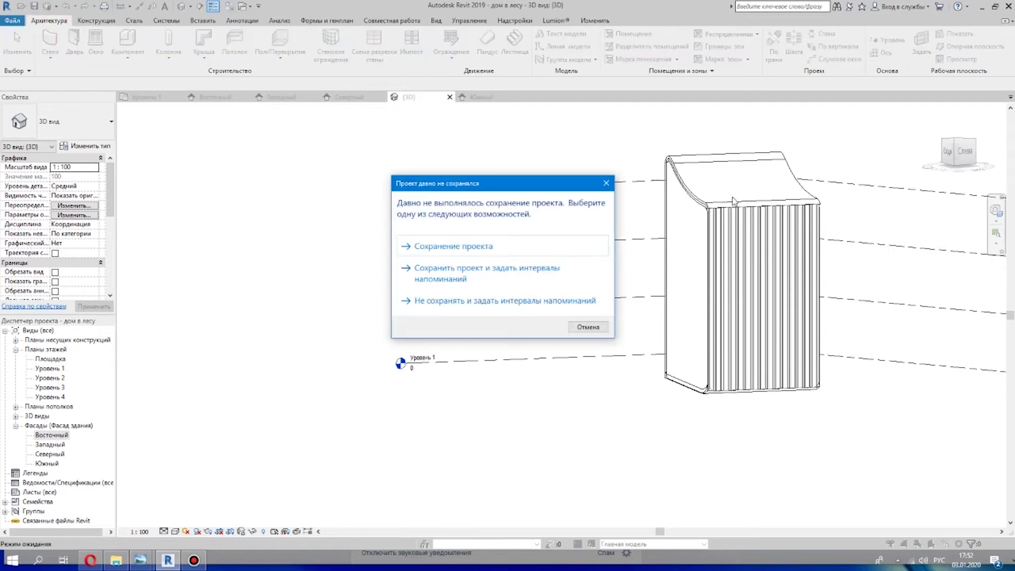
# - Create a wall by face of type Базовая стена Типовой - 150мм on the first strip beside the curved corner
pyautogui.click(50, 40)
pyautogui.click(49, 21)
pyautogui.click(50, 54)
pyautogui.click(85, 118)
pyautogui.moveTo(645, 292); pyautogui.dragTo(127, 218, button='middle')
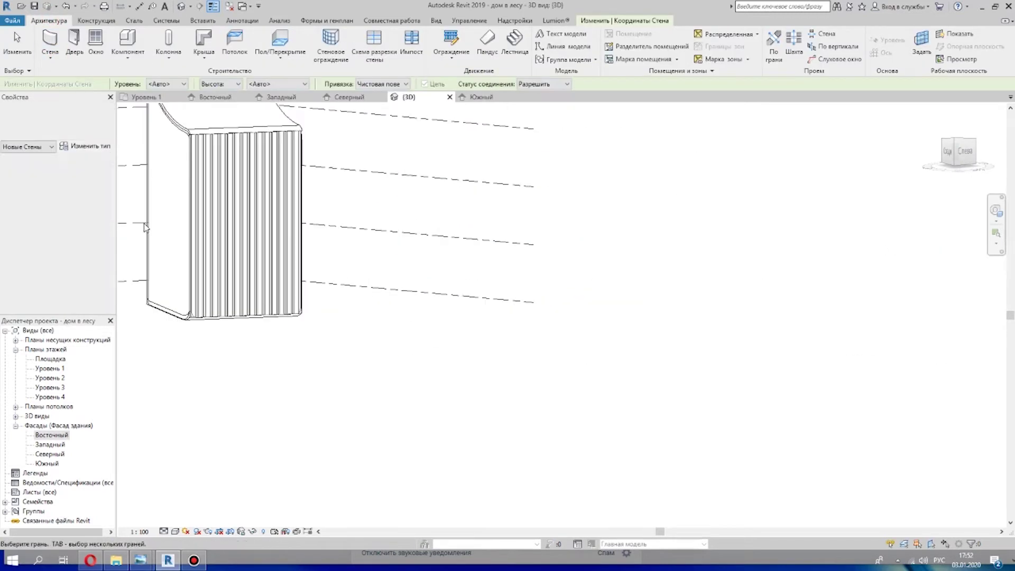
pyautogui.click(74, 121)
pyautogui.scroll(1, 119, 312)
pyautogui.click(69, 209)
pyautogui.scroll(7, 221, 288)
pyautogui.moveTo(220, 296); pyautogui.dragTo(317, 404, button='middle')
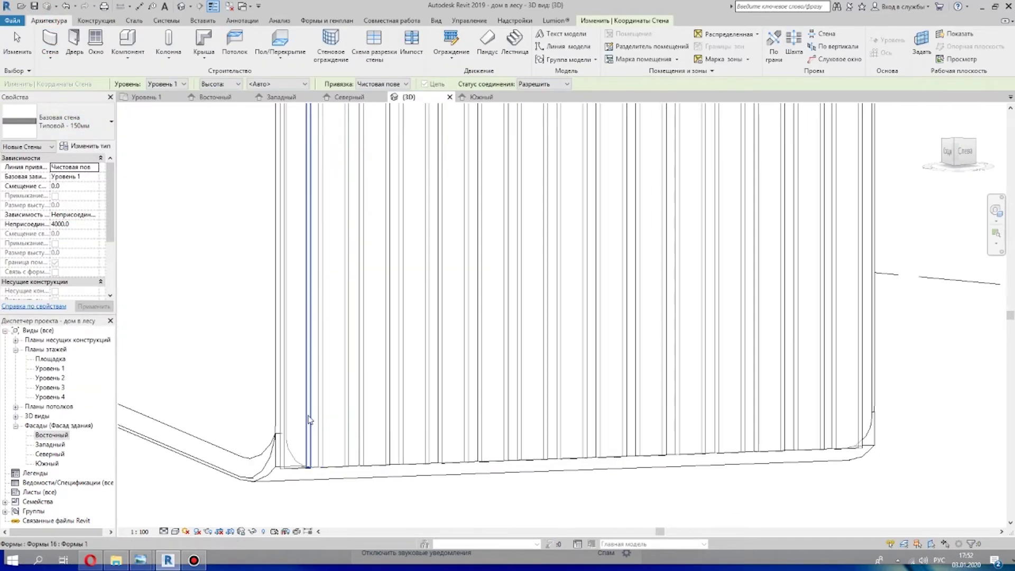
pyautogui.click(317, 408)
pyautogui.click(1006, 498)
# - Add walls by face to the next four strips along the same side wall
pyautogui.keyDown('shift'); pyautogui.moveTo(688, 444); pyautogui.dragTo(489, 417, button='middle'); pyautogui.keyUp('shift')
pyautogui.click(349, 399)
pyautogui.click(1006, 497)
pyautogui.click(410, 394)
pyautogui.click(1007, 499)
pyautogui.click(458, 357)
pyautogui.click(1006, 499)
pyautogui.click(502, 368)
pyautogui.click(1006, 499)
# - Apply the 150 mm wall by face to the following eight strips toward the far end of the row
pyautogui.scroll(-1, 565, 345)
pyautogui.click(565, 346)
pyautogui.click(1007, 499)
pyautogui.click(617, 315)
pyautogui.click(1007, 499)
pyautogui.click(667, 298)
pyautogui.click(714, 286)
pyautogui.click(764, 273)
pyautogui.click(813, 260)
pyautogui.click(860, 247)
pyautogui.click(919, 243)
# - Place walls by face on the last strips of the row and check the strips around the house in 3D
pyautogui.moveTo(919, 243); pyautogui.dragTo(471, 324, button='middle')
pyautogui.click(518, 332)
pyautogui.click(567, 338)
pyautogui.scroll(-6, 719, 370)
pyautogui.scroll(6, 692, 382)
pyautogui.keyDown('shift'); pyautogui.moveTo(819, 423); pyautogui.dragTo(527, 414, button='middle'); pyautogui.keyUp('shift')
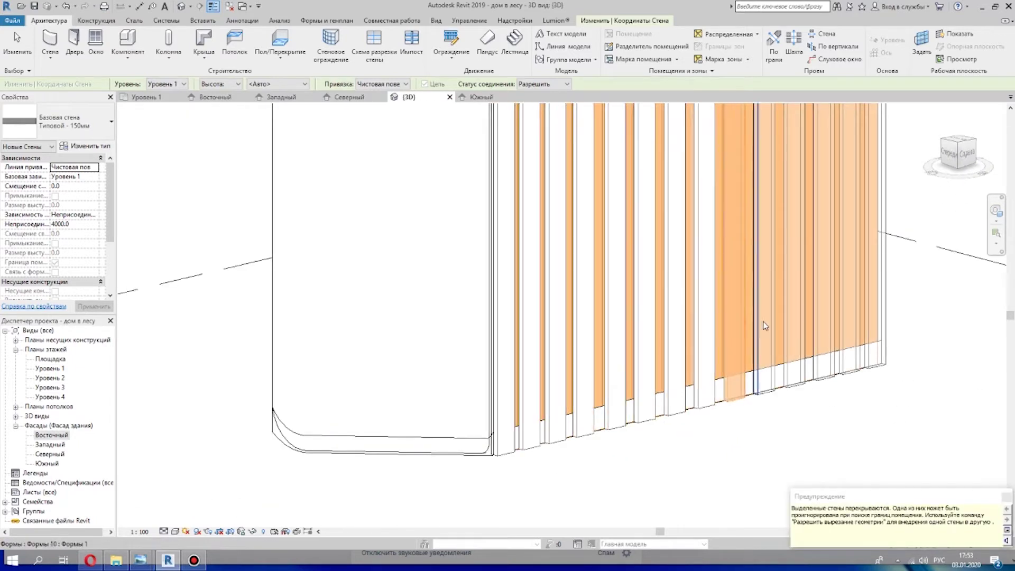
pyautogui.scroll(-4, 930, 391)
pyautogui.scroll(-3, 972, 374)
pyautogui.keyDown('shift'); pyautogui.moveTo(972, 373); pyautogui.dragTo(553, 342, button='middle'); pyautogui.keyUp('shift')
pyautogui.scroll(6, 695, 340)
pyautogui.scroll(-5, 696, 340)
pyautogui.scroll(-3, 553, 342)
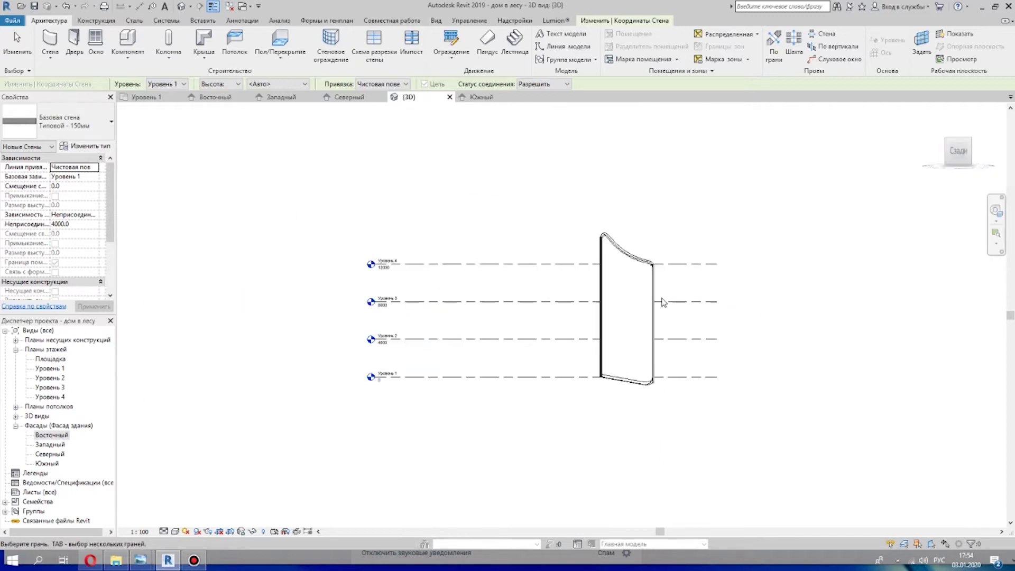
pyautogui.scroll(4, 663, 302)
pyautogui.click(7, 54)
# - Edit the end wall's profile and offset a copy of its tall-side vertical edge 400 mm inward
pyautogui.click(566, 316)
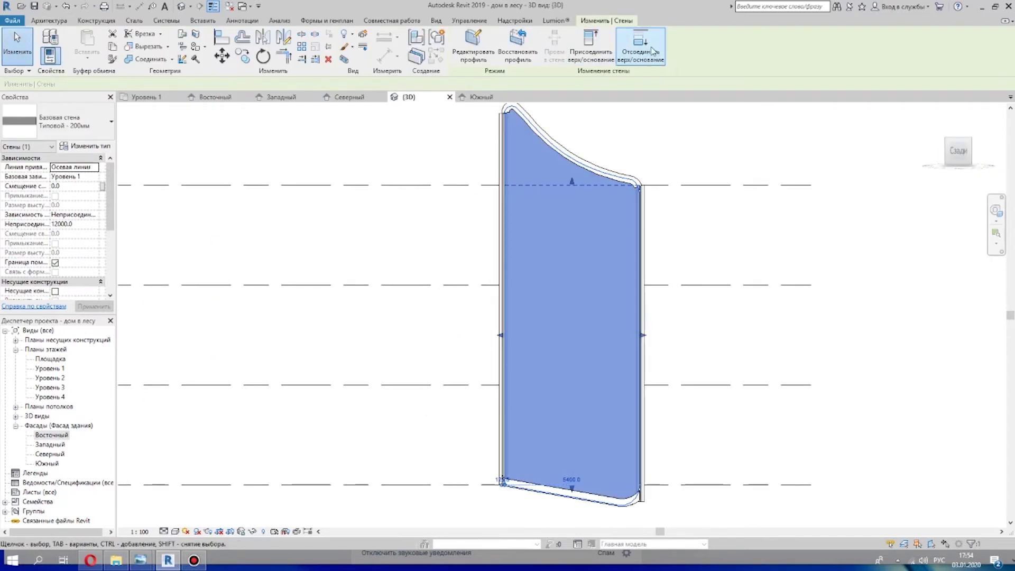
pyautogui.click(473, 47)
pyautogui.scroll(1, 587, 219)
pyautogui.moveTo(575, 215); pyautogui.dragTo(530, 145, button='middle')
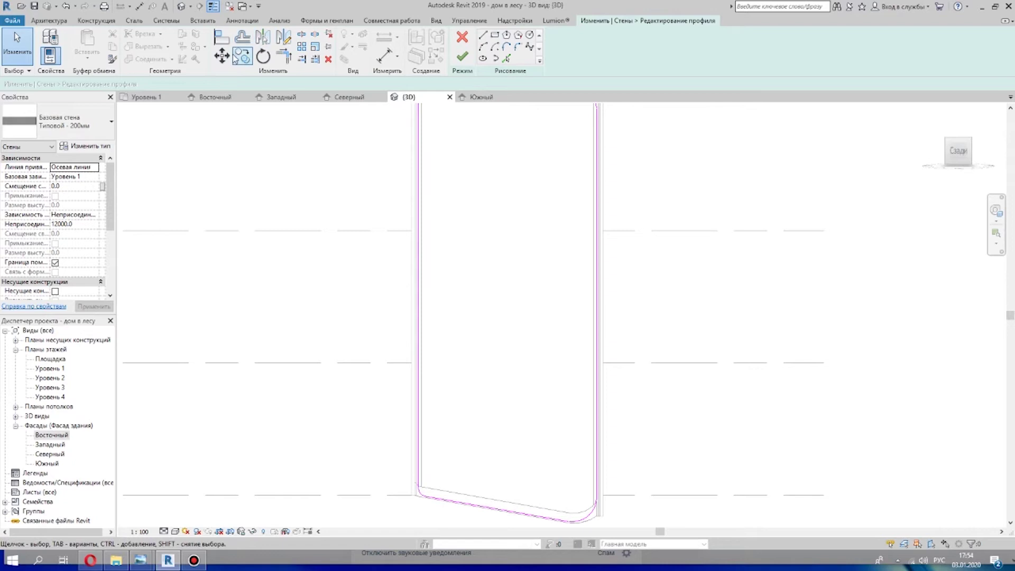
pyautogui.click(242, 37)
pyautogui.scroll(2, 431, 294)
pyautogui.click(421, 273)
pyautogui.scroll(-3, 528, 263)
# - Offset copies of the profile's curved top, low-side vertical edge and sloping bottom edge inward by 400 mm
pyautogui.moveTo(490, 127); pyautogui.dragTo(458, 314, button='middle')
pyautogui.scroll(3, 459, 313)
pyautogui.scroll(3, 468, 199)
pyautogui.click(595, 303)
pyautogui.scroll(-3, 766, 428)
pyautogui.moveTo(766, 428); pyautogui.dragTo(484, 122, button='middle')
pyautogui.click(646, 286)
pyautogui.scroll(-3, 645, 269)
pyautogui.moveTo(643, 231); pyautogui.dragTo(640, 210, button='middle')
pyautogui.moveTo(641, 511); pyautogui.dragTo(610, 212, button='middle')
pyautogui.scroll(3, 609, 235)
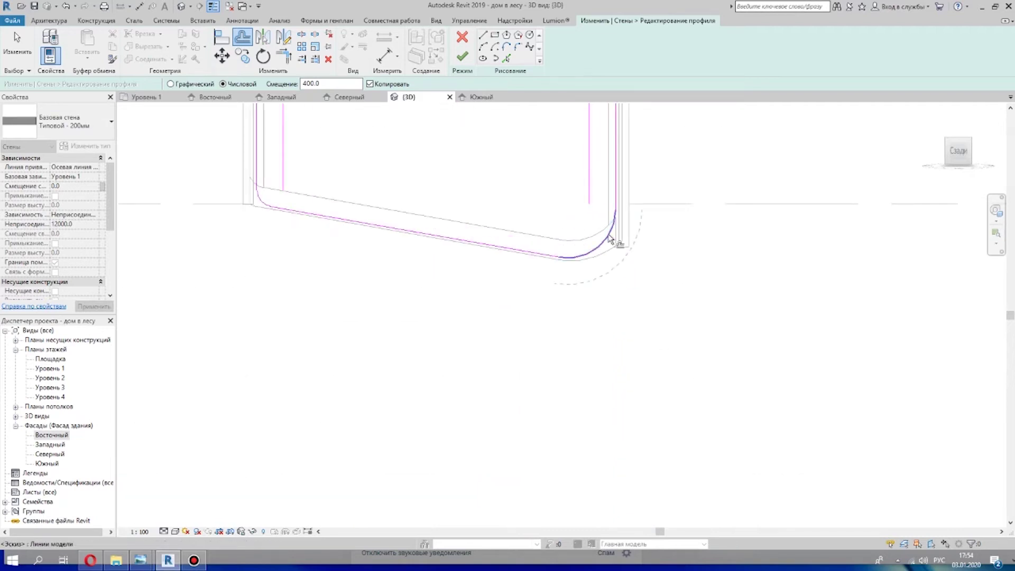
pyautogui.scroll(5, 495, 313)
pyautogui.press('Escape')
# - Join the inner outline's vertical lines to its curved top line at both upper corners
pyautogui.click(434, 183)
pyautogui.moveTo(435, 170); pyautogui.dragTo(435, 194)
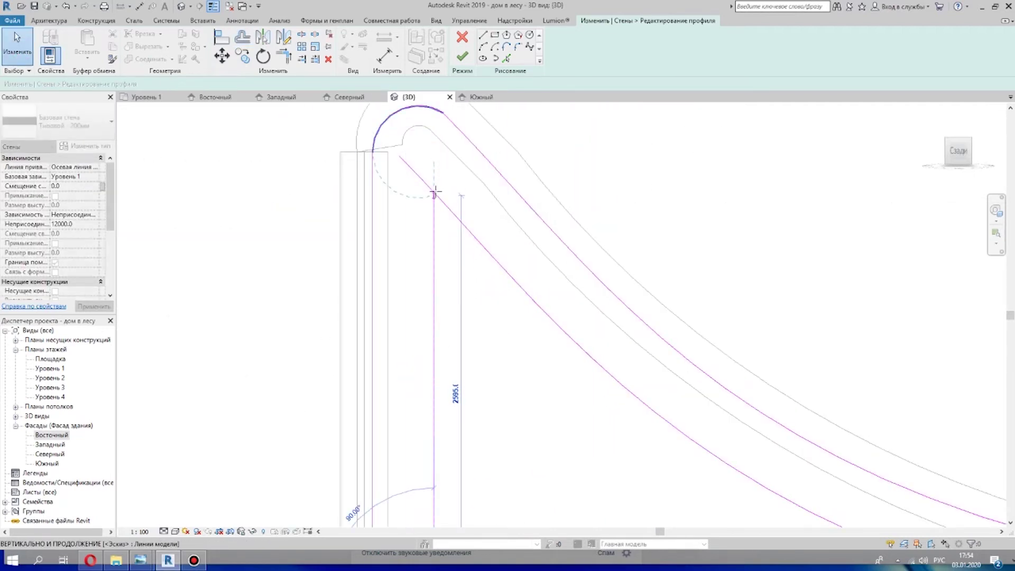
pyautogui.scroll(1, 435, 195)
pyautogui.click(450, 211)
pyautogui.moveTo(395, 151); pyautogui.dragTo(435, 194)
pyautogui.scroll(-5, 506, 195)
pyautogui.scroll(4, 843, 426)
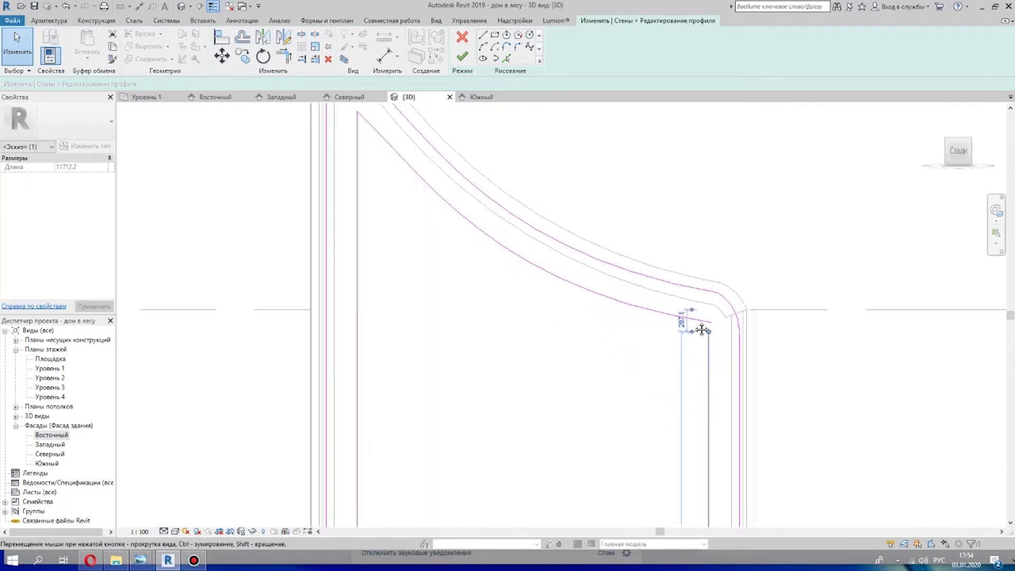
pyautogui.moveTo(716, 340); pyautogui.dragTo(721, 315)
# - Close both lower corners of the inner outline by bringing the vertical and sloping lines to a common end
pyautogui.scroll(-6, 720, 375)
pyautogui.moveTo(704, 430); pyautogui.dragTo(502, 193, button='middle')
pyautogui.scroll(6, 521, 478)
pyautogui.click(537, 376)
pyautogui.moveTo(550, 339)
pyautogui.mouseDown()
pyautogui.moveTo(549, 322)
pyautogui.moveTo(550, 340)
pyautogui.mouseUp()
pyautogui.click(549, 319)
pyautogui.scroll(4, 483, 397)
pyautogui.click(467, 394)
pyautogui.scroll(-8, 478, 397)
pyautogui.moveTo(406, 279); pyautogui.dragTo(601, 317, button='middle')
pyautogui.scroll(5, 414, 398)
pyautogui.moveTo(443, 373); pyautogui.dragTo(470, 379)
pyautogui.click(469, 397)
pyautogui.scroll(-9, 618, 335)
pyautogui.moveTo(672, 273); pyautogui.dragTo(515, 398, button='middle')
pyautogui.scroll(5, 458, 216)
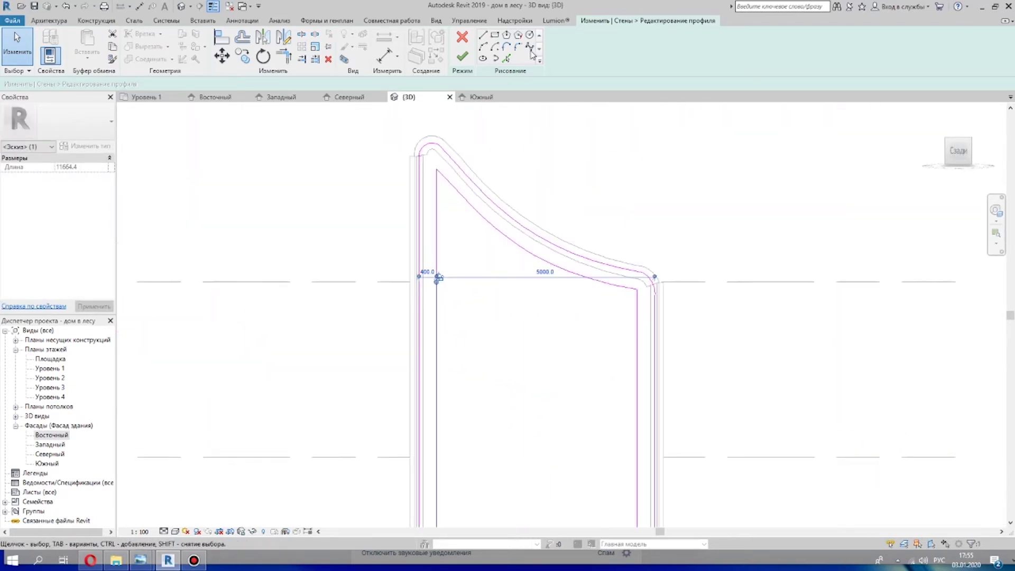
# - Try to fillet the inner outline's upper corner where the curved top meets the vertical line
pyautogui.click(518, 47)
pyautogui.scroll(5, 468, 188)
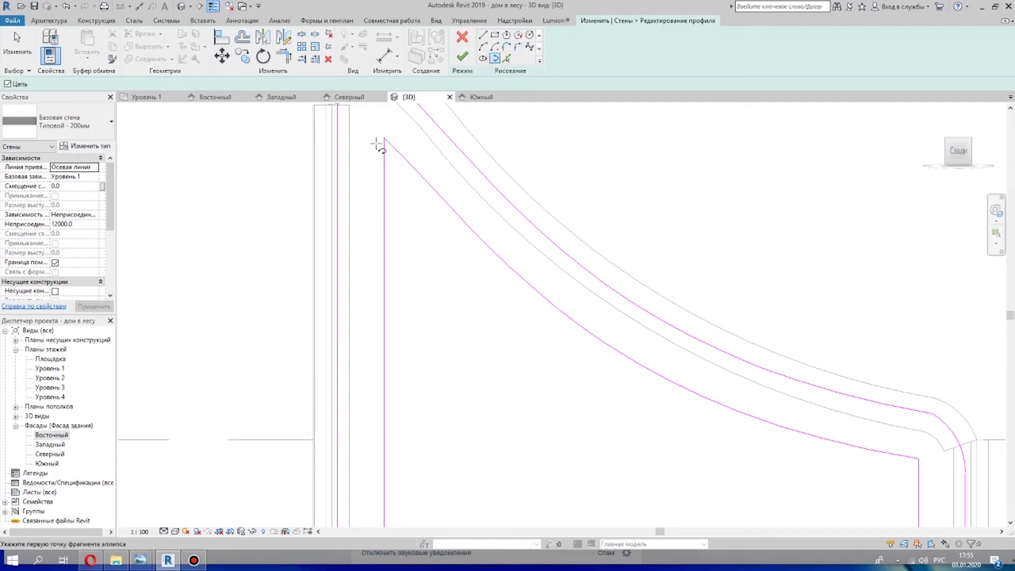
pyautogui.scroll(-5, 698, 328)
pyautogui.scroll(5, 537, 249)
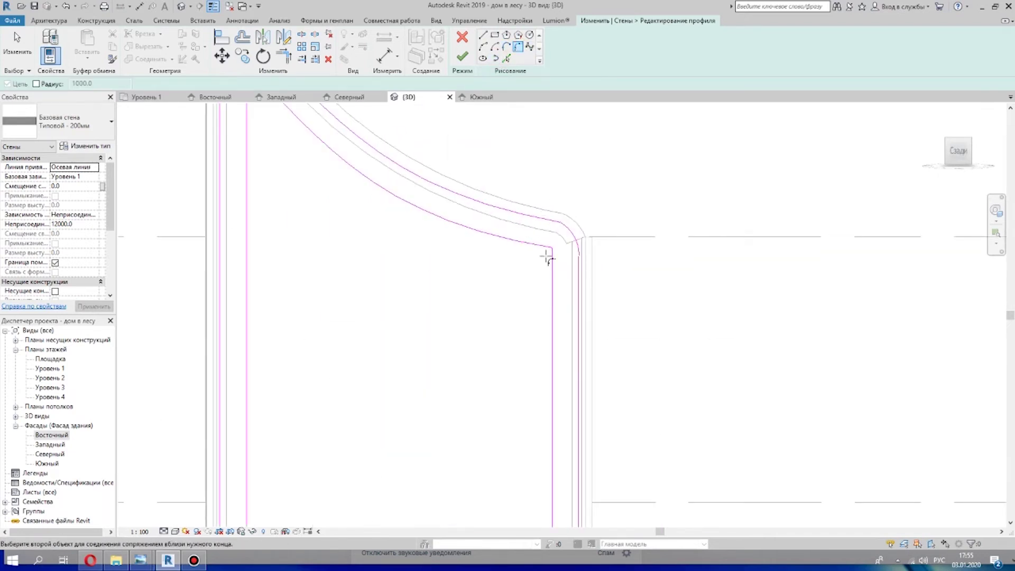
pyautogui.click(537, 247)
pyautogui.rightClick(411, 264)
pyautogui.click(496, 272)
pyautogui.scroll(3, 478, 245)
pyautogui.scroll(-7, 658, 305)
pyautogui.rightClick(611, 318)
pyautogui.click(712, 326)
pyautogui.scroll(4, 651, 498)
pyautogui.scroll(-2, 767, 364)
# - Try to fillet the inner outline's lower corner on the tall side and a corner of its curved top line
pyautogui.scroll(5, 514, 479)
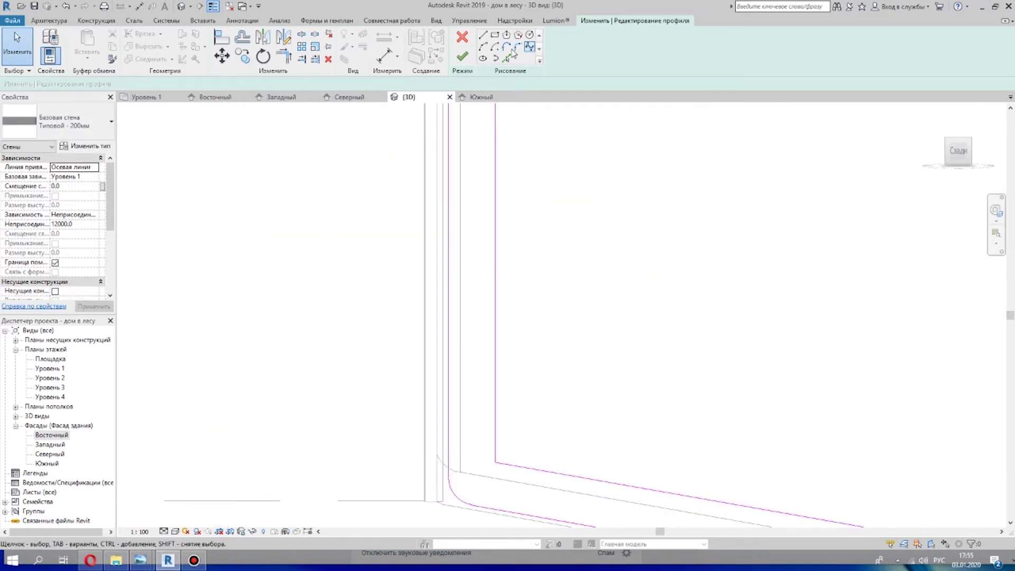
pyautogui.click(494, 437)
pyautogui.click(507, 465)
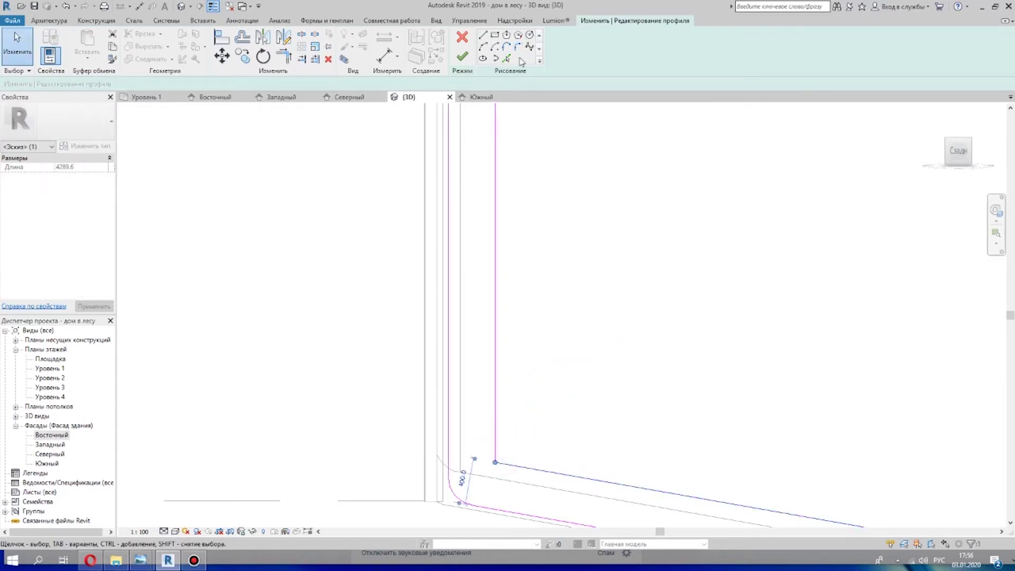
pyautogui.click(509, 458)
pyautogui.scroll(-3, 740, 394)
pyautogui.moveTo(867, 259); pyautogui.dragTo(731, 353, button='middle')
pyautogui.scroll(3, 739, 116)
pyautogui.click(642, 405)
pyautogui.scroll(-2, 404, 294)
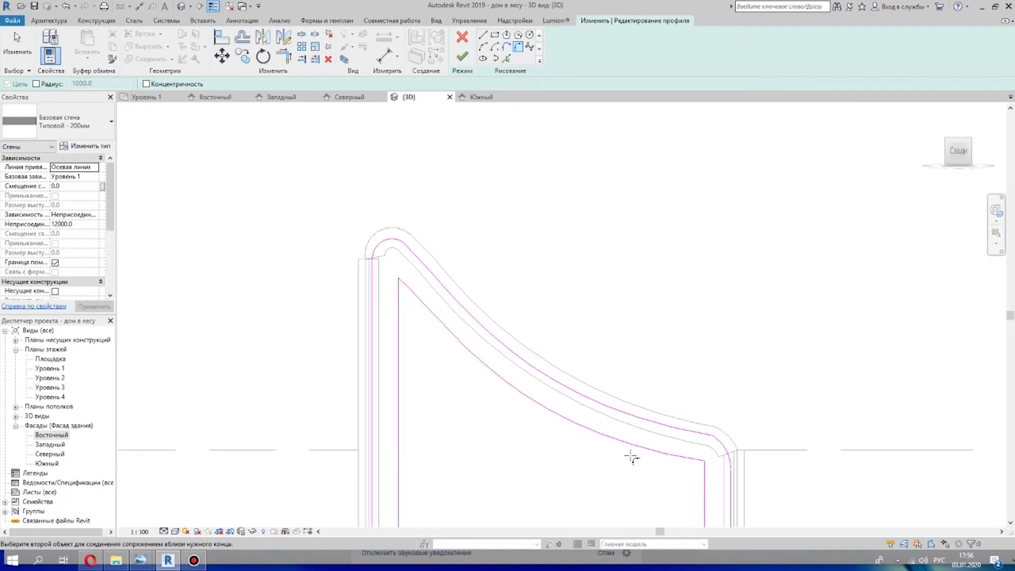
pyautogui.click(10, 55)
# - Try shortening the curved top line to fillet its low-end corner, and reconnect its end to the vertical line
pyautogui.scroll(1, 406, 246)
pyautogui.click(423, 312)
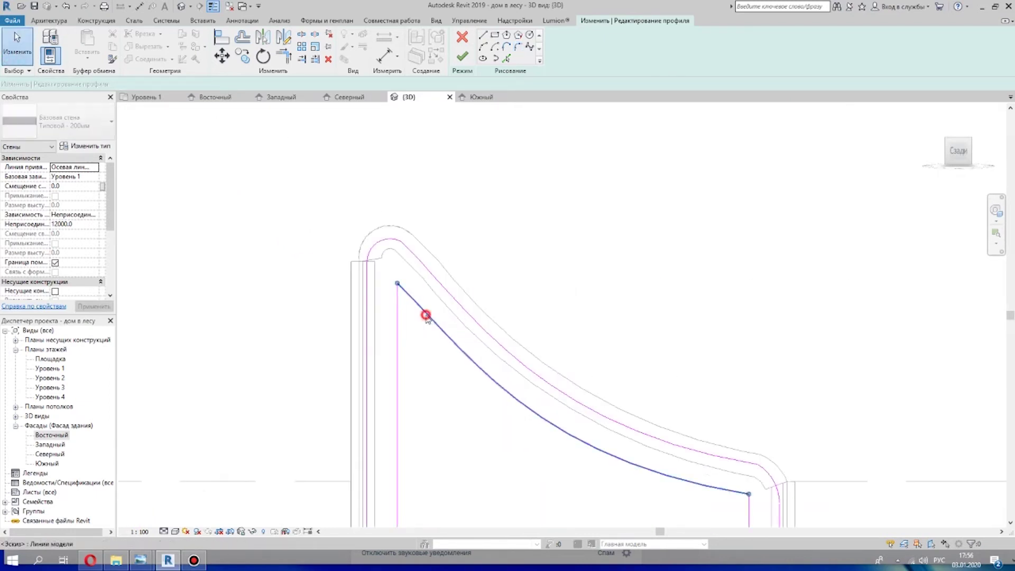
pyautogui.moveTo(410, 291)
pyautogui.mouseDown()
pyautogui.moveTo(747, 500)
pyautogui.moveTo(725, 488)
pyautogui.mouseUp()
pyautogui.scroll(-2, 811, 450)
pyautogui.moveTo(811, 451); pyautogui.dragTo(627, 268, button='middle')
pyautogui.click(519, 46)
pyautogui.scroll(4, 586, 313)
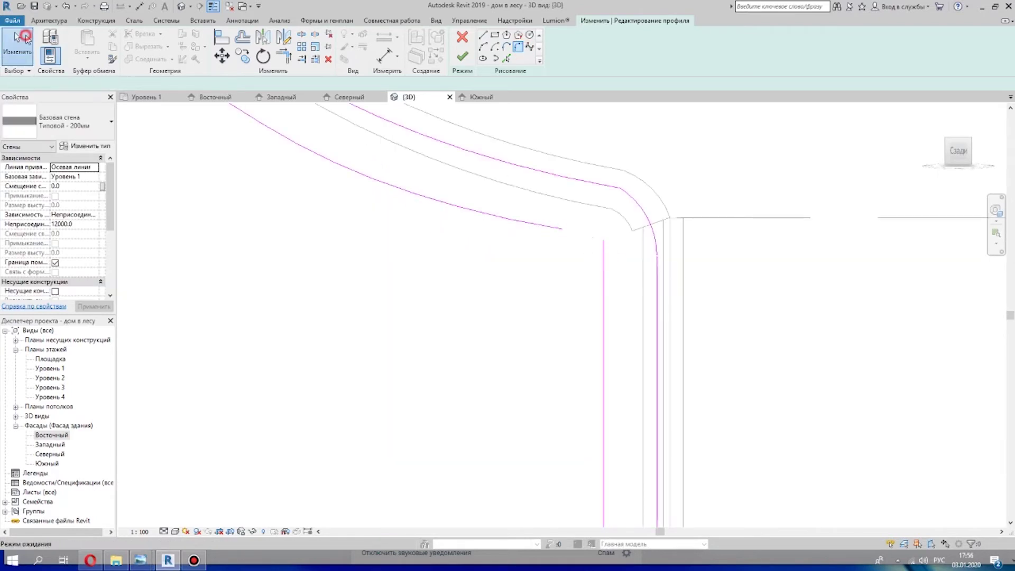
pyautogui.scroll(2, 493, 253)
pyautogui.click(598, 217)
pyautogui.moveTo(598, 216); pyautogui.dragTo(664, 232)
# - Finish the profile edit to cut the inset opening in the end wall and inspect the house in 3D
pyautogui.scroll(-6, 683, 226)
pyautogui.moveTo(476, 119); pyautogui.dragTo(510, 219, button='middle')
pyautogui.scroll(4, 510, 219)
pyautogui.scroll(-8, 464, 170)
pyautogui.click(462, 56)
pyautogui.click(837, 537)
pyautogui.scroll(2, 608, 336)
pyautogui.click(797, 343)
pyautogui.scroll(-1, 719, 363)
pyautogui.keyDown('shift'); pyautogui.moveTo(711, 339); pyautogui.dragTo(661, 302, button='middle'); pyautogui.keyUp('shift')
pyautogui.scroll(-3, 661, 302)
pyautogui.scroll(4, 605, 402)
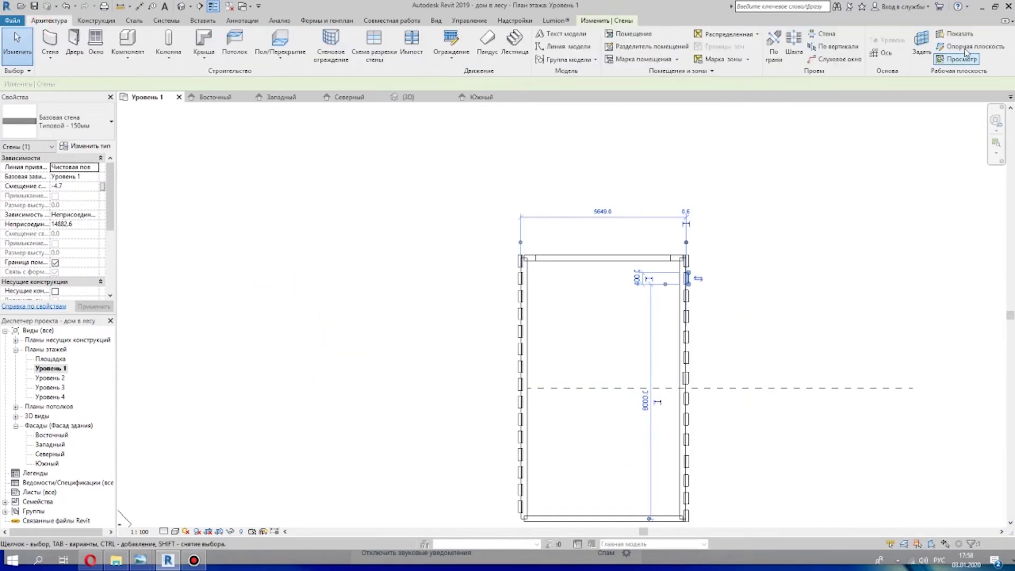
# - Draw a vertical reference plane along the centre of one long side wall in the Уровень 1 floor plan
pyautogui.click(965, 51)
pyautogui.scroll(2, 518, 238)
pyautogui.click(521, 155)
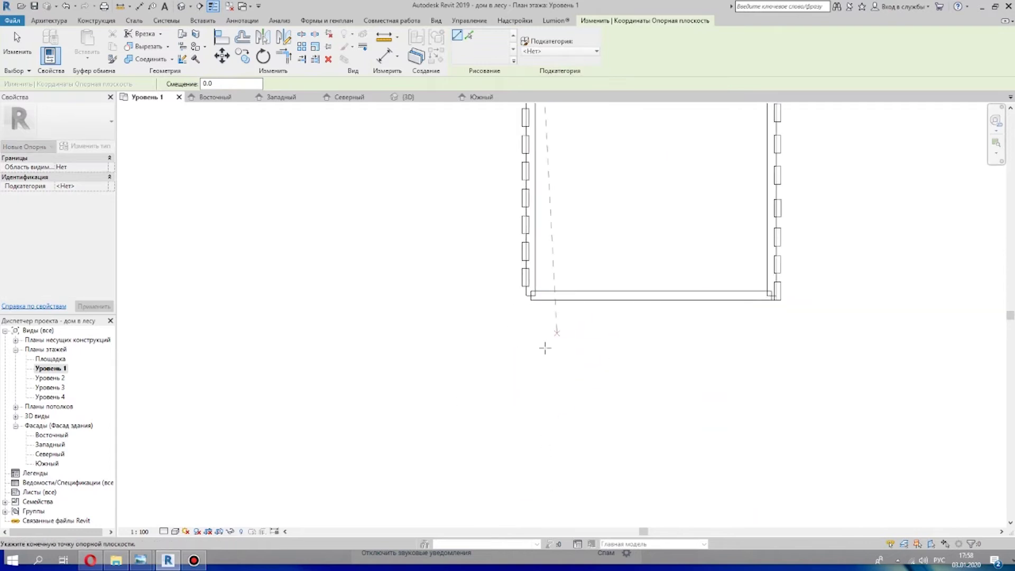
pyautogui.click(545, 347)
pyautogui.scroll(-2, 656, 347)
pyautogui.click(15, 49)
pyautogui.moveTo(601, 158); pyautogui.dragTo(484, 132, button='middle')
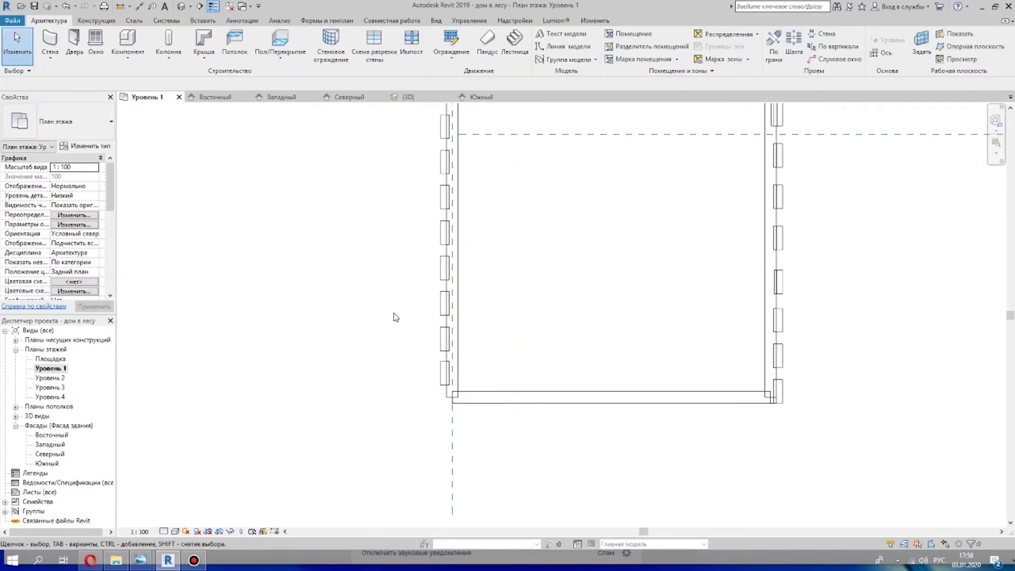
# - Mirror the strip wall nearest the plan's lower corner across the new reference plane
pyautogui.scroll(1, 450, 395)
pyautogui.click(450, 395)
pyautogui.scroll(5, 450, 396)
pyautogui.click(543, 290)
pyautogui.click(433, 365)
pyautogui.scroll(-2, 433, 365)
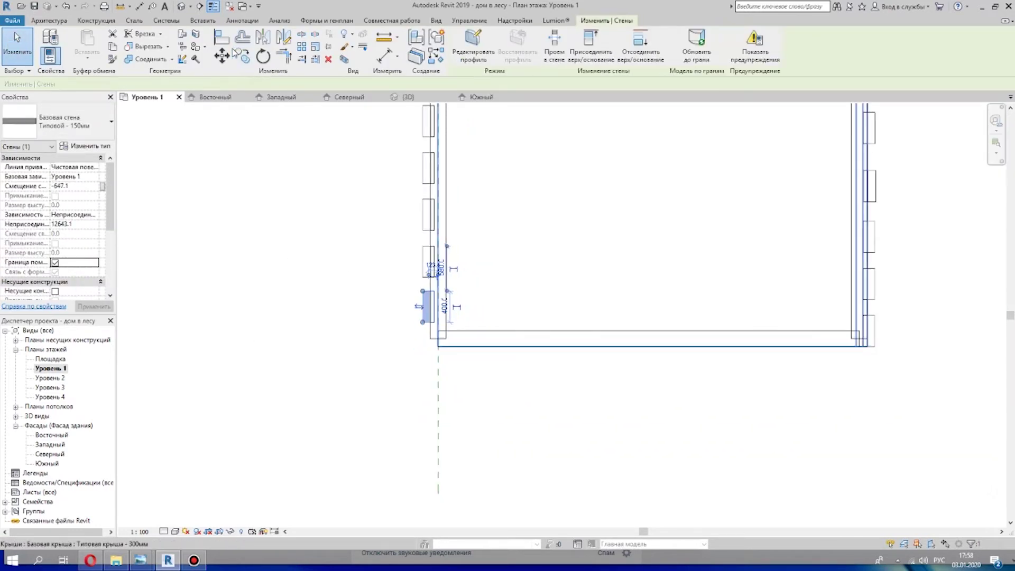
pyautogui.click(264, 41)
pyautogui.click(438, 318)
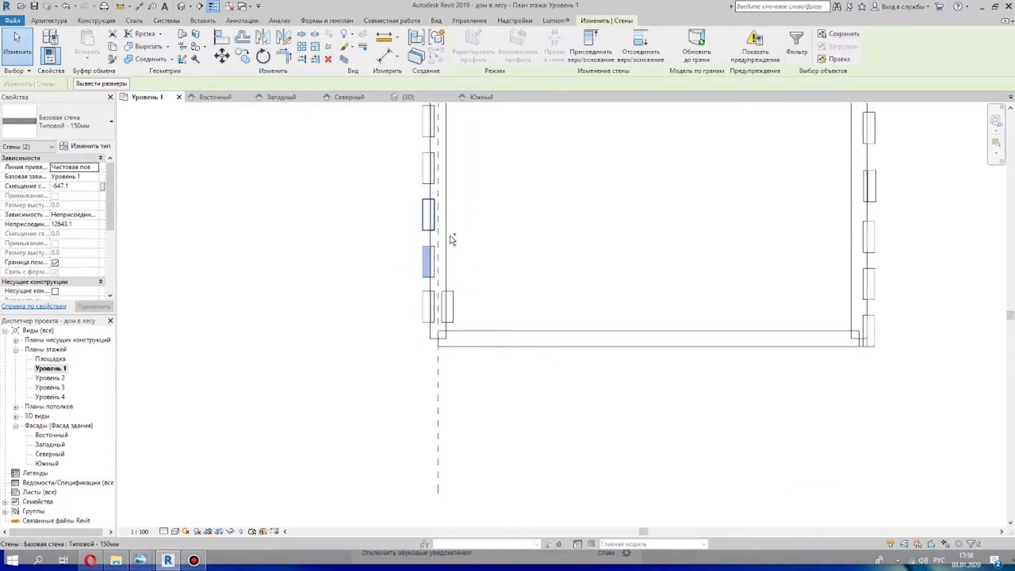
# - Mirror the remaining strip walls along the same side wall across the vertical reference plane
pyautogui.scroll(-1, 508, 233)
pyautogui.click(557, 238)
pyautogui.scroll(4, 458, 265)
pyautogui.click(406, 342)
pyautogui.click(416, 270)
pyautogui.moveTo(539, 474); pyautogui.dragTo(543, 481, button='middle')
pyautogui.keyDown('ctrl'); pyautogui.click(401, 208); pyautogui.keyUp('ctrl')
pyautogui.moveTo(407, 200); pyautogui.dragTo(431, 386, button='middle')
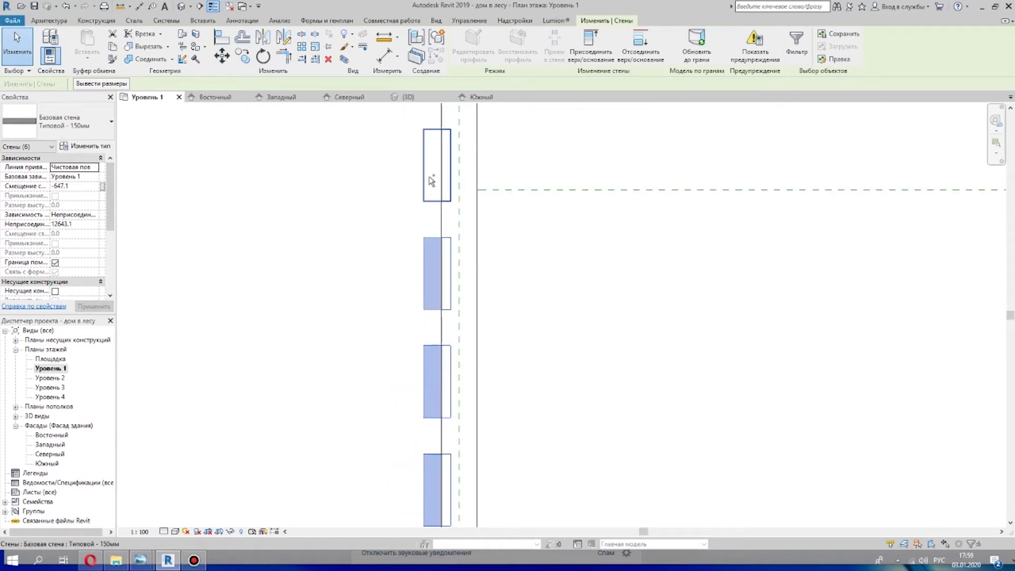
pyautogui.keyDown('ctrl'); pyautogui.click(439, 225); pyautogui.keyUp('ctrl')
pyautogui.keyDown('ctrl'); pyautogui.click(440, 127); pyautogui.keyUp('ctrl')
pyautogui.moveTo(554, 131); pyautogui.dragTo(560, 501, button='middle')
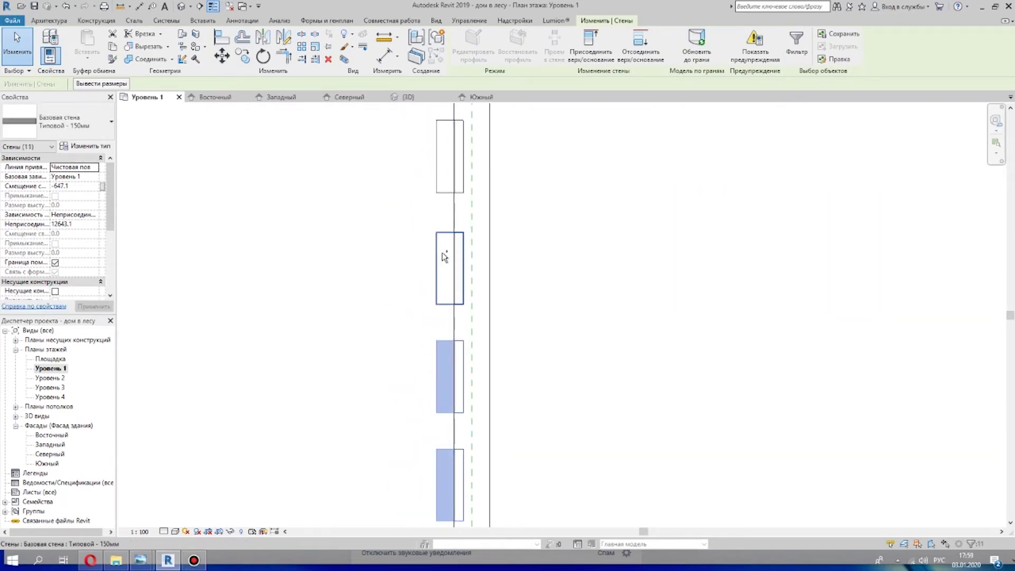
pyautogui.keyDown('ctrl'); pyautogui.click(442, 259); pyautogui.keyUp('ctrl')
pyautogui.moveTo(456, 275); pyautogui.dragTo(468, 407, button='middle')
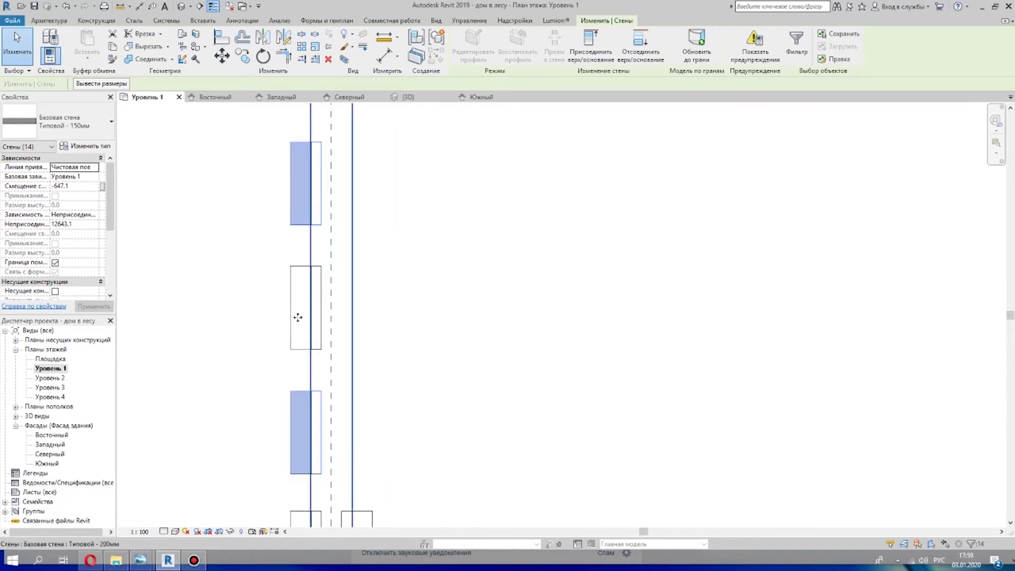
pyautogui.scroll(-3, 444, 312)
pyautogui.click(262, 37)
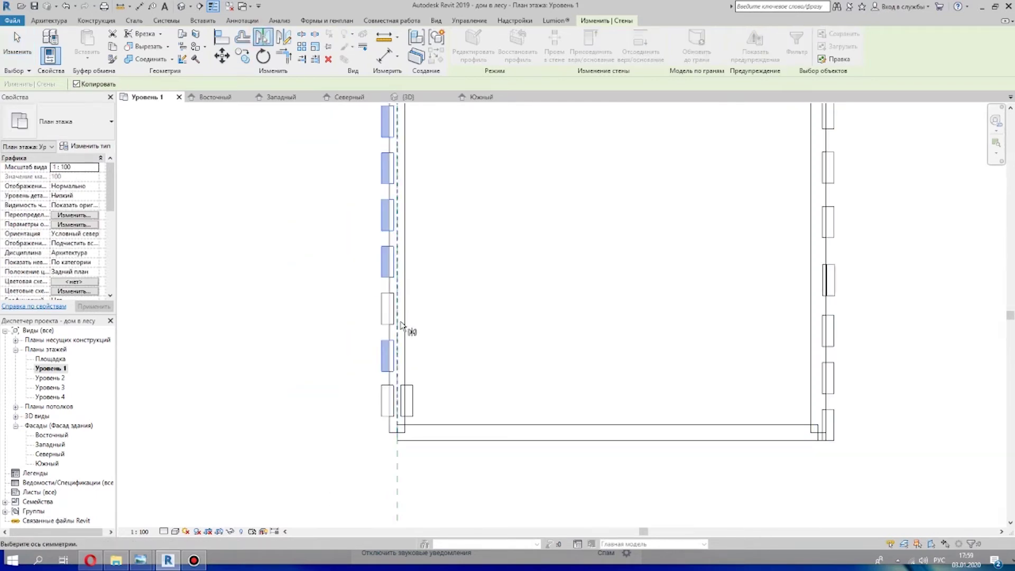
pyautogui.click(398, 316)
pyautogui.click(1006, 498)
# - Move the vertical reference plane to the centre of the opposite long side wall
pyautogui.scroll(-3, 669, 497)
pyautogui.scroll(4, 617, 483)
pyautogui.moveTo(620, 489); pyautogui.dragTo(677, 430, button='middle')
pyautogui.moveTo(291, 478); pyautogui.dragTo(658, 476)
pyautogui.scroll(-4, 709, 404)
pyautogui.moveTo(781, 289); pyautogui.dragTo(577, 373, button='middle')
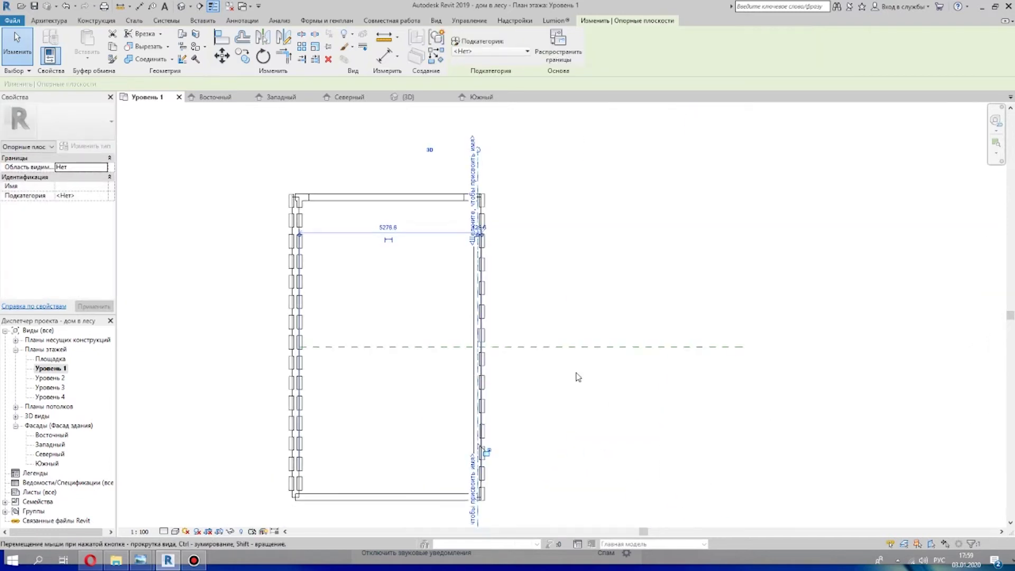
# - Mirror the strip walls along this opposite side wall across the relocated reference plane
pyautogui.scroll(3, 501, 235)
pyautogui.click(474, 221)
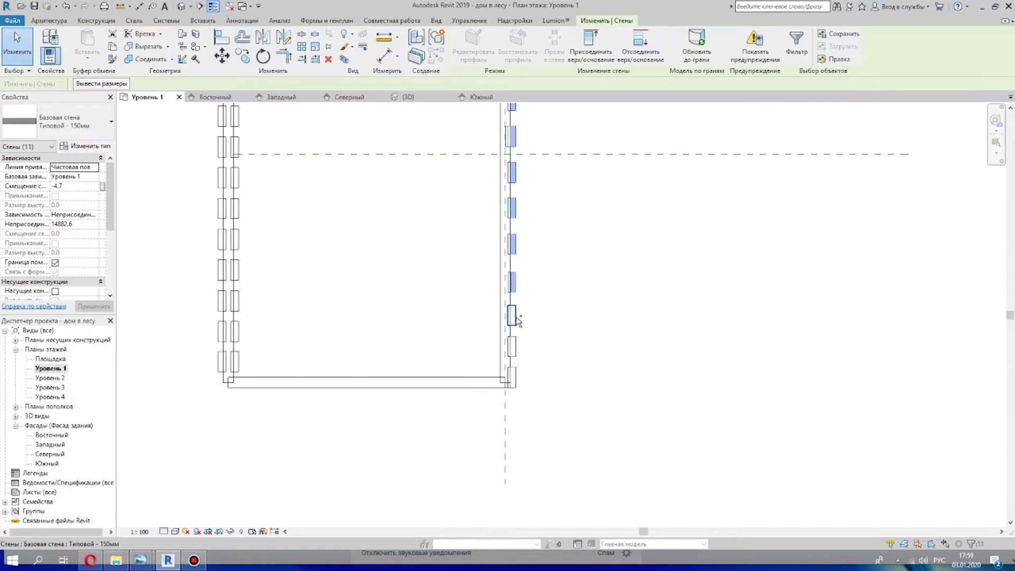
pyautogui.click(263, 37)
pyautogui.scroll(3, 487, 313)
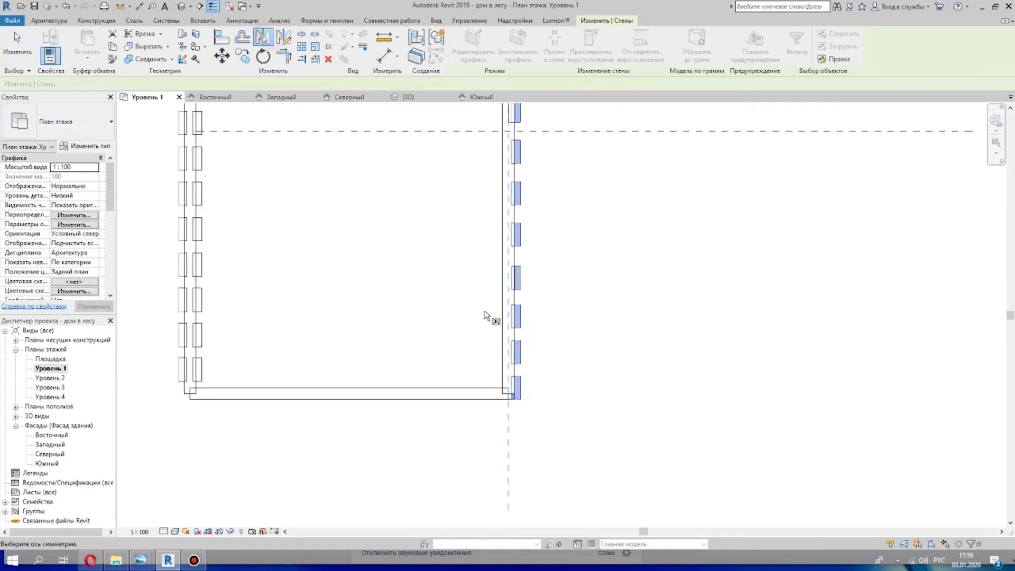
pyautogui.click(533, 317)
# - Inspect the mirrored strip walls on both sides of the house in 3D
pyautogui.scroll(-4, 799, 418)
pyautogui.click(182, 6)
pyautogui.keyDown('shift'); pyautogui.moveTo(616, 366); pyautogui.dragTo(648, 341, button='middle'); pyautogui.keyUp('shift')
pyautogui.scroll(4, 619, 299)
pyautogui.keyDown('shift'); pyautogui.moveTo(719, 340); pyautogui.dragTo(576, 402, button='middle'); pyautogui.keyUp('shift')
pyautogui.scroll(-2, 720, 275)
pyautogui.scroll(1, 708, 330)
pyautogui.keyDown('shift'); pyautogui.moveTo(738, 355); pyautogui.dragTo(703, 388, button='middle'); pyautogui.keyUp('shift')
# - Draw a Типовой - 150мм wall 8000 mm high along the inner face of the end wall in the Уровень 1 plan
pyautogui.doubleClick(50, 369)
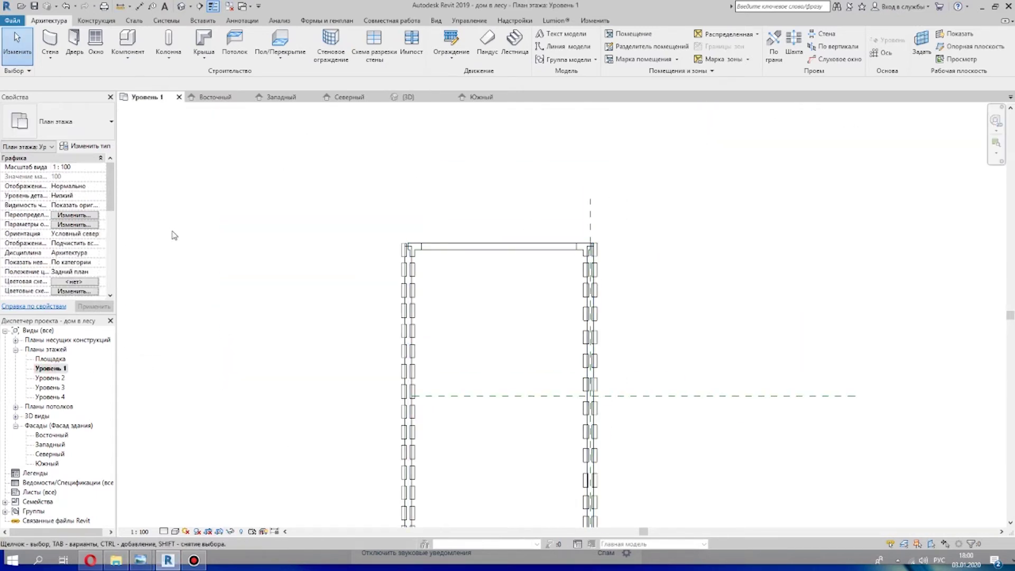
pyautogui.press('w')
pyautogui.press('a')
pyautogui.scroll(2, 438, 264)
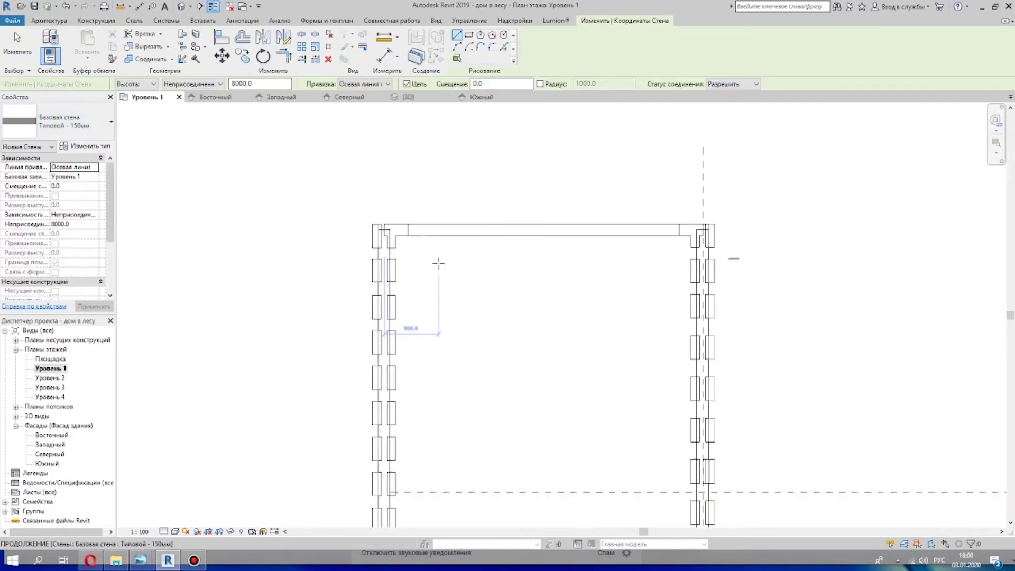
pyautogui.click(772, 235)
pyautogui.click(17, 44)
pyautogui.click(553, 242)
pyautogui.moveTo(553, 242); pyautogui.dragTo(571, 238)
pyautogui.moveTo(525, 240); pyautogui.dragTo(543, 243, button='middle')
pyautogui.scroll(2, 543, 243)
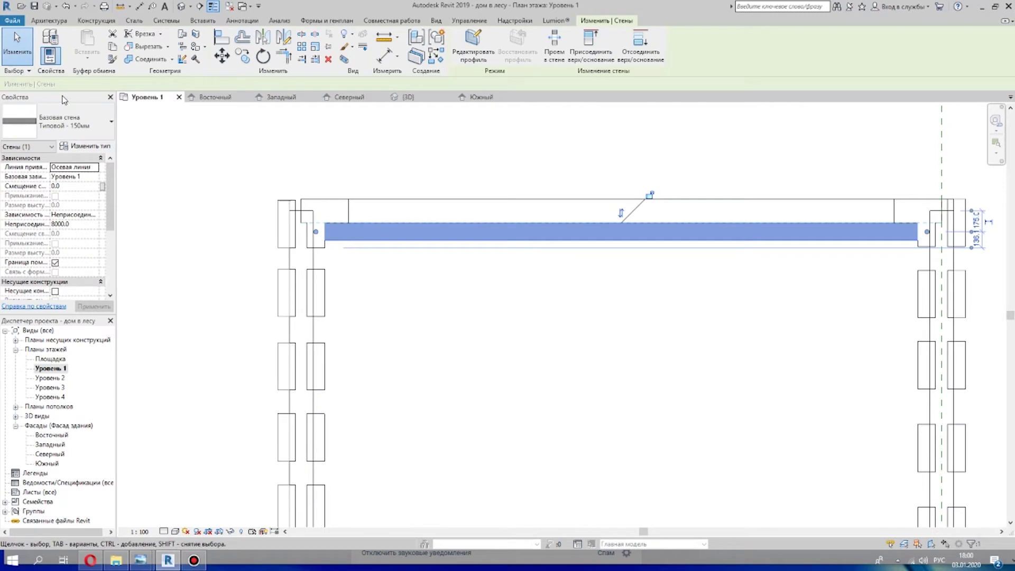
# - Change the new inner wall's type to Типовой - Кирпич 90мм
pyautogui.click(64, 22)
pyautogui.click(111, 121)
pyautogui.scroll(5, 163, 240)
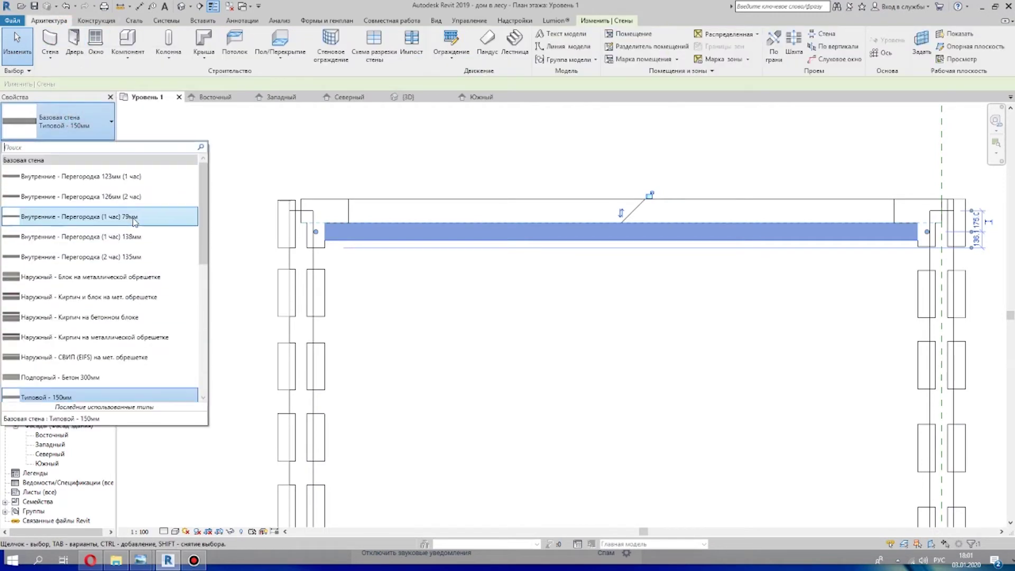
pyautogui.scroll(-10, 163, 241)
pyautogui.click(120, 254)
pyautogui.scroll(3, 317, 212)
pyautogui.scroll(-4, 366, 218)
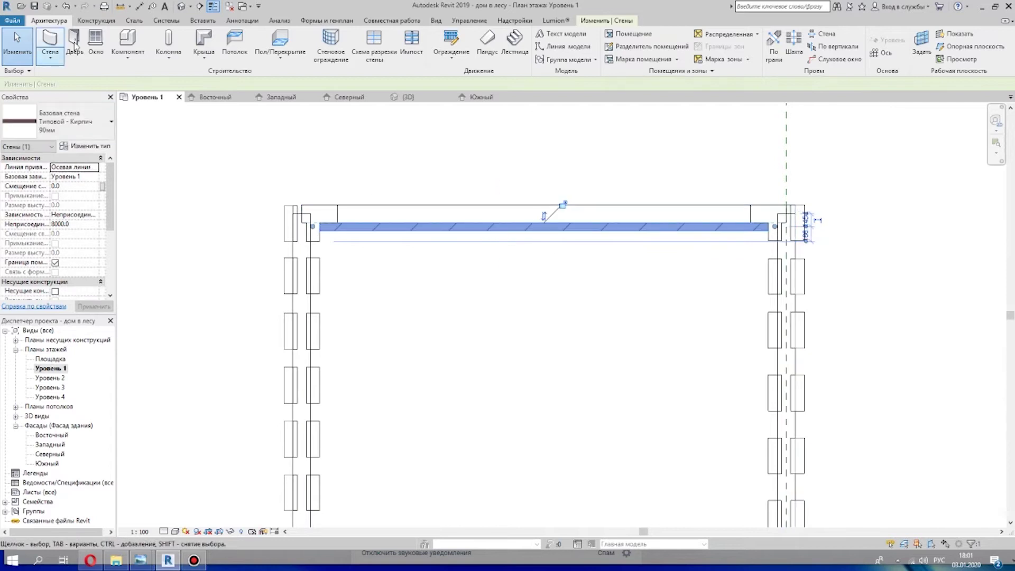
# - Draw a 4600 mm long, 8000 mm high Типовой - 150мм wall along the centreline of the end wall's opening
pyautogui.click(53, 42)
pyautogui.scroll(2, 378, 211)
pyautogui.click(296, 217)
pyautogui.scroll(-1, 700, 212)
pyautogui.moveTo(832, 208); pyautogui.dragTo(427, 224, button='middle')
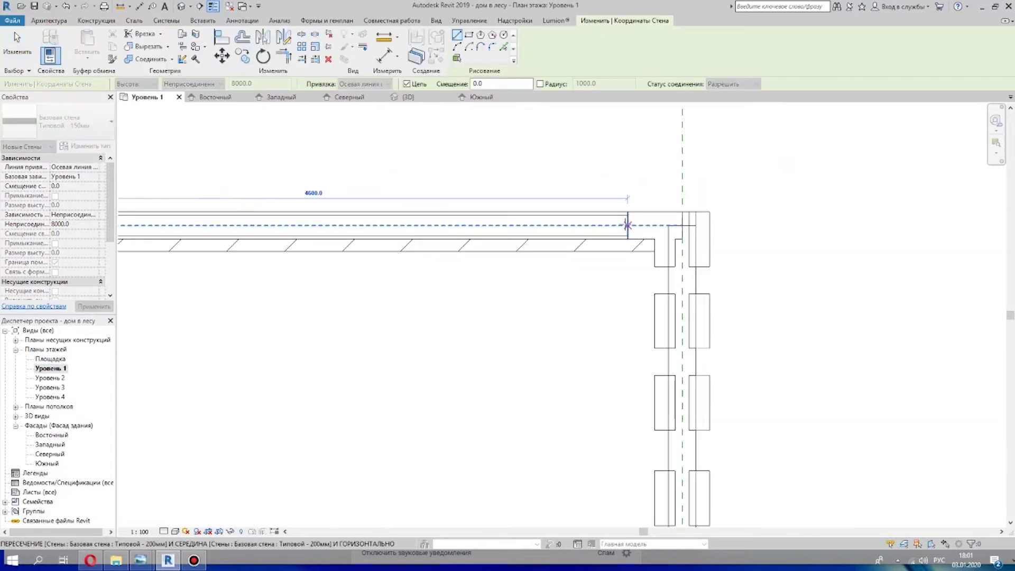
pyautogui.click(628, 225)
pyautogui.scroll(-1, 688, 241)
# - Examine the new infill walls in 3D and look through the elevations and the Уровень 3 plan
pyautogui.click(181, 7)
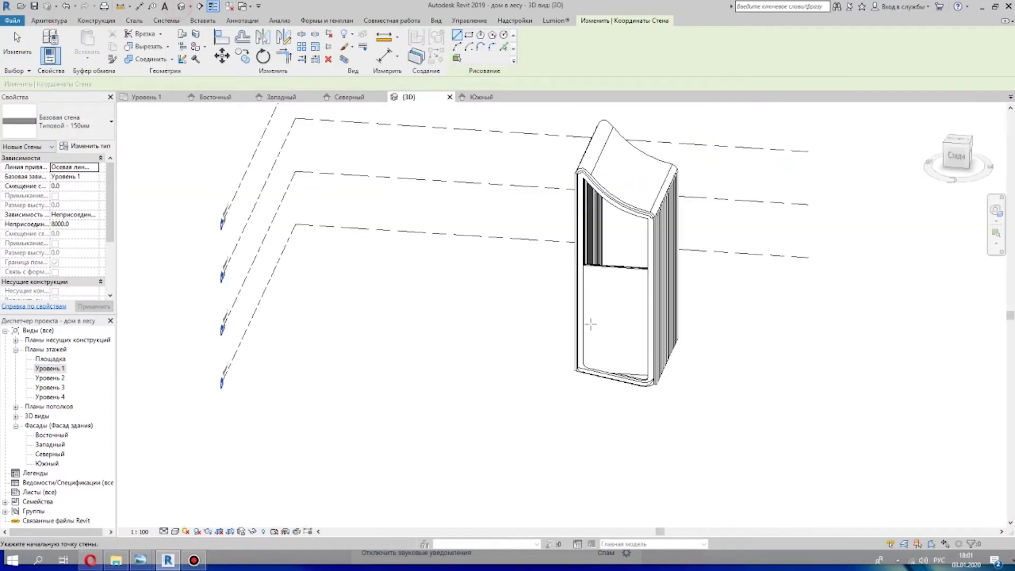
pyautogui.keyDown('shift'); pyautogui.moveTo(759, 456); pyautogui.dragTo(784, 401, button='middle'); pyautogui.keyUp('shift')
pyautogui.scroll(2, 635, 296)
pyautogui.scroll(-1, 530, 279)
pyautogui.keyDown('shift'); pyautogui.moveTo(661, 364); pyautogui.dragTo(642, 396, button='middle'); pyautogui.keyUp('shift')
pyautogui.doubleClick(51, 435)
pyautogui.doubleClick(49, 463)
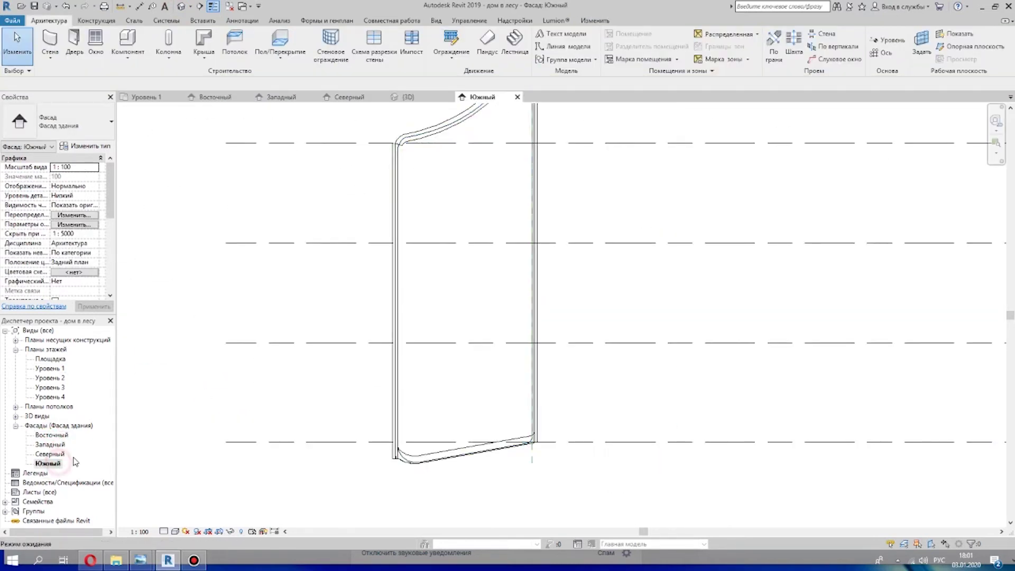
pyautogui.doubleClick(50, 454)
pyautogui.doubleClick(56, 436)
pyautogui.doubleClick(51, 444)
pyautogui.doubleClick(51, 454)
pyautogui.doubleClick(48, 464)
pyautogui.doubleClick(50, 388)
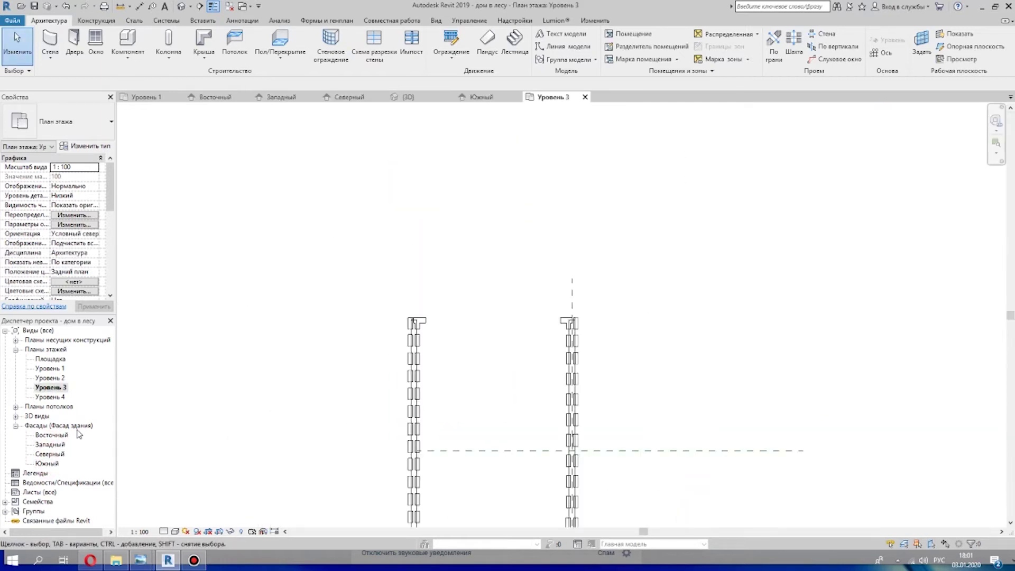
# - Raise the top of the brick infill wall in 3D to a height of about 13813 mm
pyautogui.click(185, 5)
pyautogui.click(556, 283)
pyautogui.scroll(4, 562, 250)
pyautogui.moveTo(525, 244); pyautogui.dragTo(680, 159)
pyautogui.click(538, 275)
pyautogui.scroll(-4, 561, 296)
pyautogui.scroll(5, 552, 211)
pyautogui.keyDown('shift'); pyautogui.moveTo(535, 381); pyautogui.dragTo(529, 339, button='middle'); pyautogui.keyUp('shift')
pyautogui.moveTo(526, 323); pyautogui.dragTo(670, 191)
# - Attach the top of the brick infill wall to the curved roof
pyautogui.scroll(-5, 669, 201)
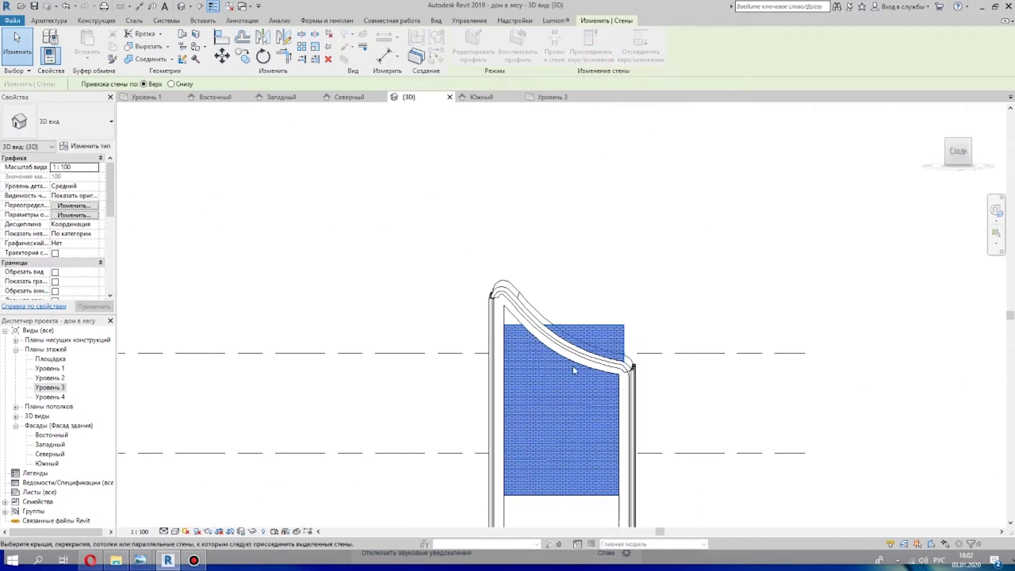
pyautogui.click(573, 365)
pyautogui.click(982, 535)
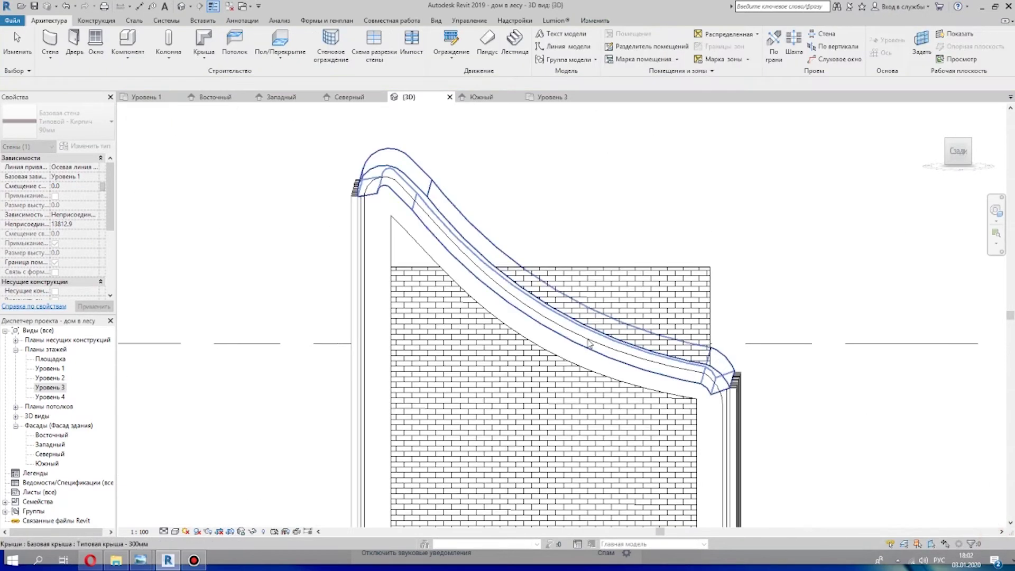
pyautogui.scroll(-2, 537, 394)
pyautogui.scroll(2, 491, 328)
pyautogui.click(492, 329)
pyautogui.scroll(-2, 508, 360)
pyautogui.keyDown('shift'); pyautogui.moveTo(529, 370); pyautogui.dragTo(628, 369, button='middle'); pyautogui.keyUp('shift')
pyautogui.scroll(-3, 691, 463)
pyautogui.scroll(3, 678, 391)
# - Attach the top of the plain 150 mm infill wall to the curved roof
pyautogui.click(564, 292)
pyautogui.scroll(-2, 729, 340)
pyautogui.keyDown('shift'); pyautogui.moveTo(730, 340); pyautogui.dragTo(635, 349, button='middle'); pyautogui.keyUp('shift')
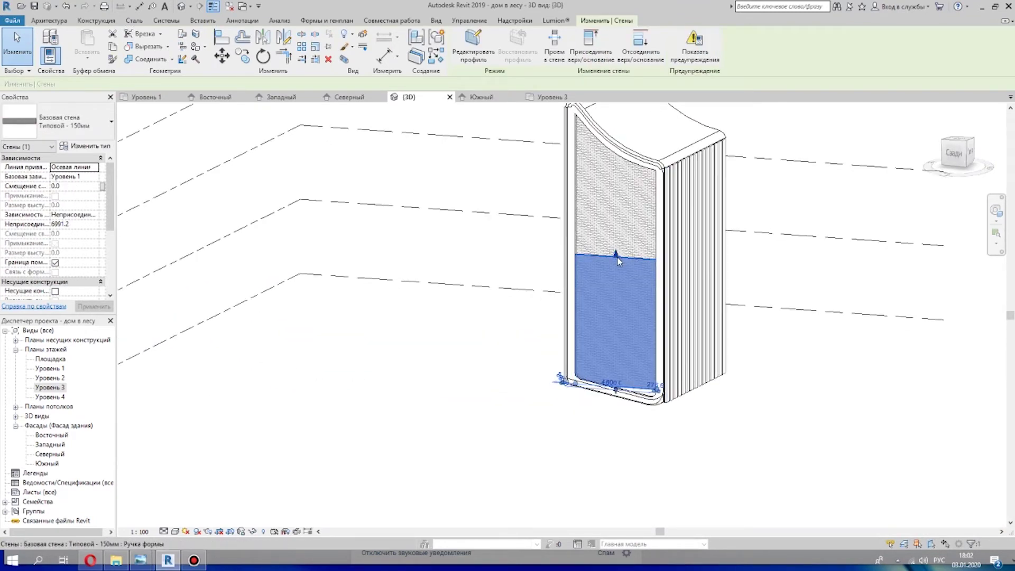
pyautogui.click(605, 57)
pyautogui.scroll(3, 619, 151)
pyautogui.click(640, 165)
pyautogui.click(982, 535)
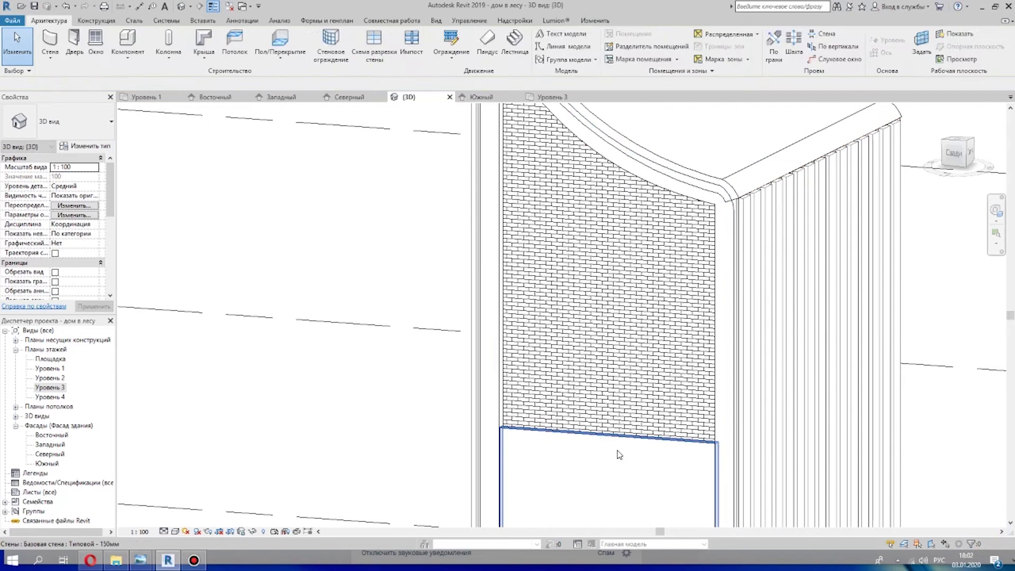
pyautogui.click(618, 450)
pyautogui.click(586, 46)
pyautogui.click(742, 201)
pyautogui.scroll(-3, 800, 211)
pyautogui.click(888, 312)
# - Extend the brick infill wall's base down to an offset of -756.3 mm and inspect it from below
pyautogui.scroll(3, 782, 439)
pyautogui.click(699, 431)
pyautogui.scroll(-2, 793, 438)
pyautogui.keyDown('shift'); pyautogui.moveTo(841, 444); pyautogui.dragTo(775, 421, button='middle'); pyautogui.keyUp('shift')
pyautogui.press('Delete')
pyautogui.click(775, 397)
pyautogui.press('Delete')
pyautogui.click(777, 400)
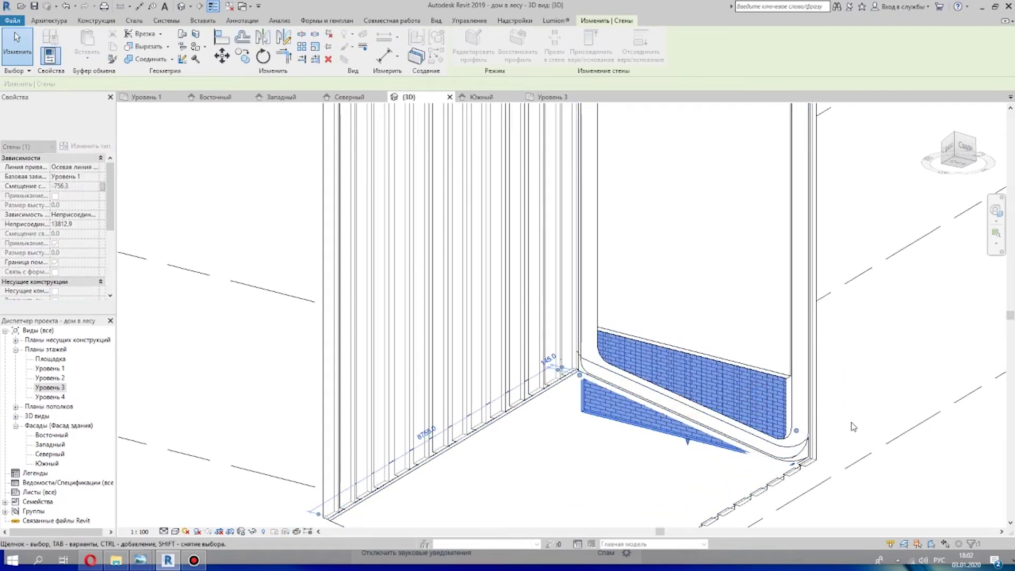
pyautogui.keyDown('shift'); pyautogui.moveTo(854, 426); pyautogui.dragTo(694, 380, button='middle'); pyautogui.keyUp('shift')
pyautogui.scroll(-4, 693, 468)
pyautogui.keyDown('shift'); pyautogui.moveTo(824, 481); pyautogui.dragTo(825, 344, button='middle'); pyautogui.keyUp('shift')
# - Temporarily hide the plain 150 mm infill wall to expose the brick wall behind it
pyautogui.click(862, 153)
pyautogui.keyDown('shift'); pyautogui.moveTo(740, 319); pyautogui.dragTo(782, 328, button='middle'); pyautogui.keyUp('shift')
pyautogui.click(782, 328)
pyautogui.scroll(3, 835, 356)
pyautogui.click(253, 532)
pyautogui.click(307, 503)
pyautogui.hotkey('ctrl', 'z')
pyautogui.click(719, 371)
pyautogui.click(324, 494)
pyautogui.hotkey('ctrl', 'z')
pyautogui.click(708, 365)
pyautogui.click(252, 532)
# - Edit the brick wall's profile and raise one end of its bottom line to the higher side of the sloping slab
pyautogui.scroll(1, 650, 304)
pyautogui.click(740, 343)
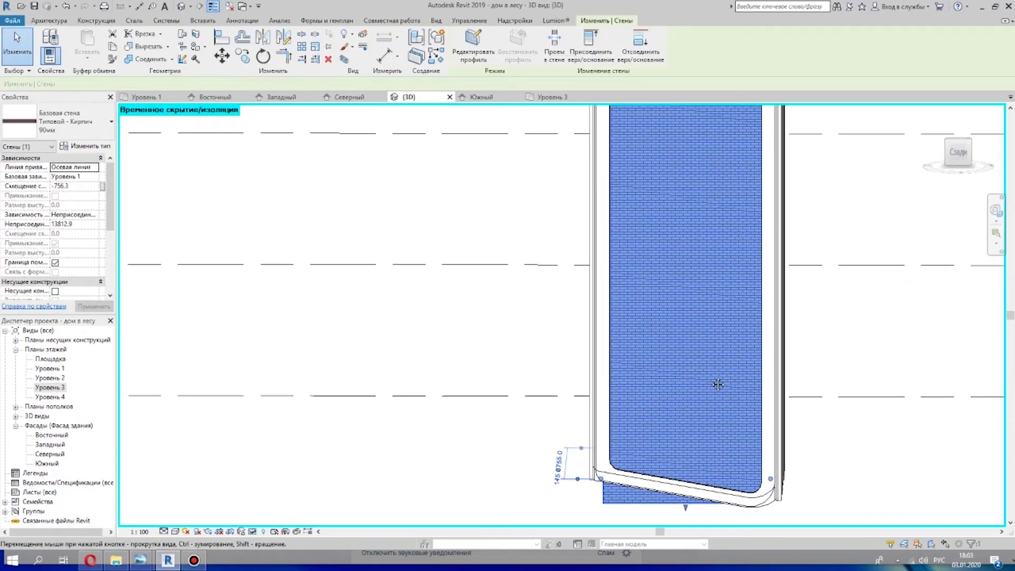
pyautogui.moveTo(889, 363); pyautogui.dragTo(594, 395, button='middle')
pyautogui.click(479, 54)
pyautogui.click(579, 287)
pyautogui.scroll(-1, 579, 338)
pyautogui.moveTo(512, 386); pyautogui.dragTo(527, 314, button='middle')
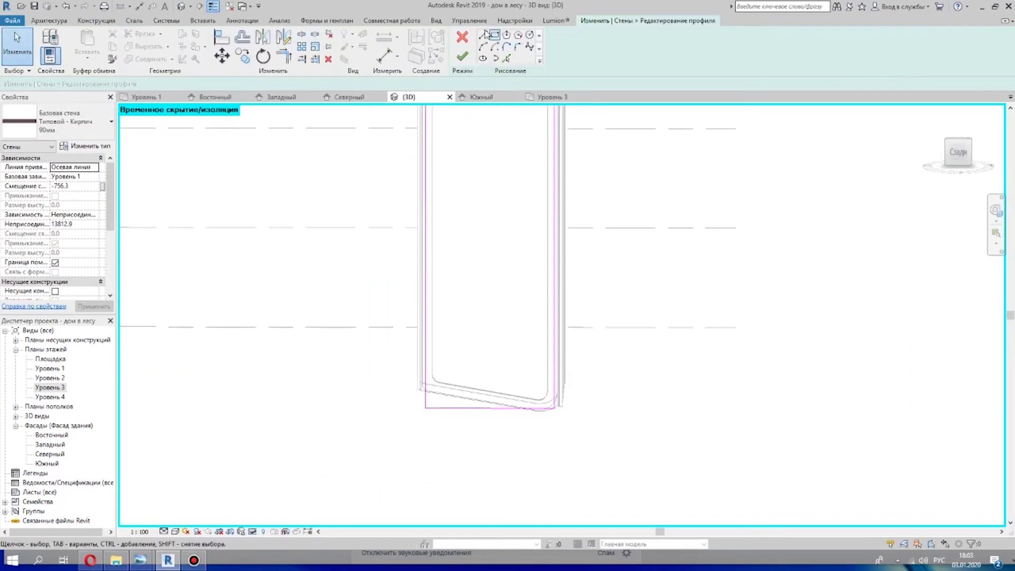
pyautogui.scroll(2, 542, 407)
pyautogui.moveTo(309, 368); pyautogui.dragTo(306, 364)
pyautogui.click(334, 420)
pyautogui.moveTo(304, 419); pyautogui.dragTo(305, 364)
# - Adjust the bottom line's other end so it follows the sloping slab, and finish the brick wall's profile edit
pyautogui.scroll(1, 532, 426)
pyautogui.click(821, 536)
pyautogui.moveTo(572, 418); pyautogui.dragTo(572, 404)
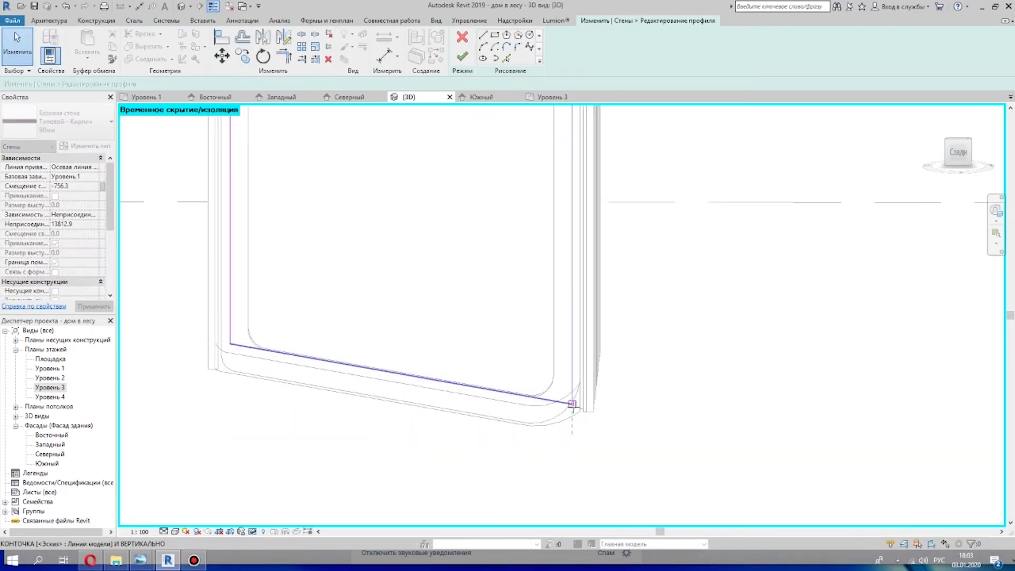
pyautogui.moveTo(422, 376); pyautogui.dragTo(424, 380)
pyautogui.scroll(3, 572, 407)
pyautogui.moveTo(568, 400); pyautogui.dragTo(558, 398)
pyautogui.scroll(-5, 558, 398)
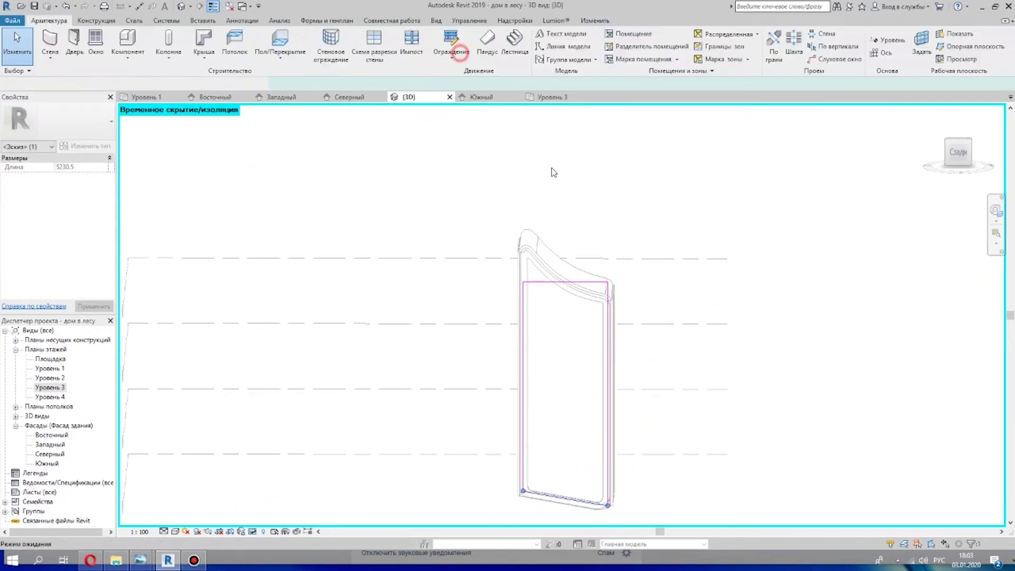
pyautogui.click(462, 56)
pyautogui.moveTo(830, 459); pyautogui.dragTo(811, 344, button='middle')
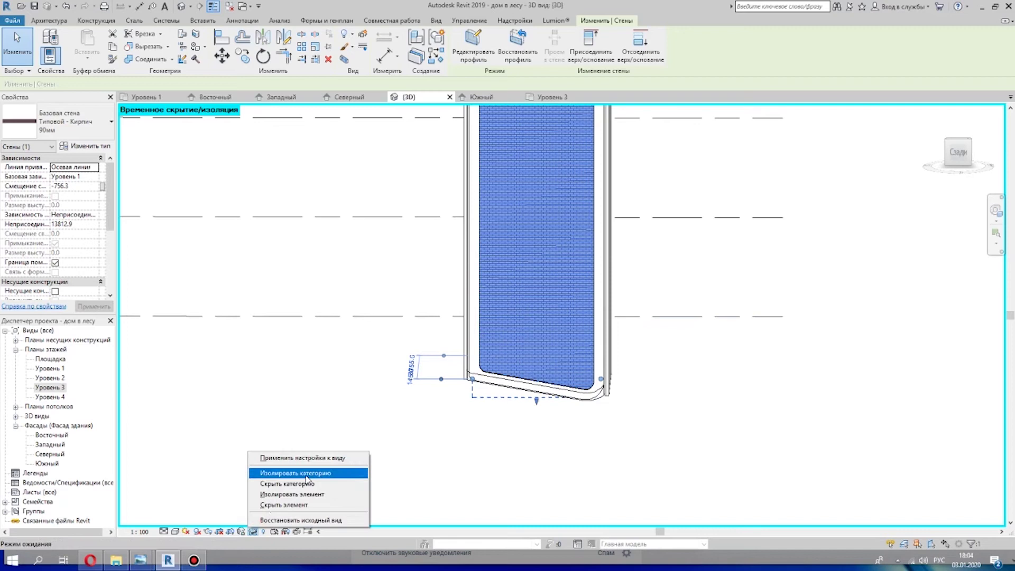
# - Unhide the plain 150 mm infill wall, edit its profile and raise one end of the bottom line to the sloping slab
pyautogui.click(313, 520)
pyautogui.click(560, 288)
pyautogui.click(472, 45)
pyautogui.click(574, 288)
pyautogui.scroll(1, 518, 426)
pyautogui.moveTo(537, 351); pyautogui.dragTo(460, 378, button='middle')
pyautogui.scroll(3, 433, 415)
pyautogui.click(397, 419)
pyautogui.moveTo(395, 420); pyautogui.dragTo(395, 345)
# - Raise the other end of the plain wall's bottom line to follow the sloping slab, and finish the profile edit
pyautogui.click(826, 535)
pyautogui.scroll(3, 756, 427)
pyautogui.click(736, 392)
pyautogui.moveTo(736, 410); pyautogui.dragTo(735, 380)
pyautogui.click(711, 405)
pyautogui.scroll(-3, 780, 365)
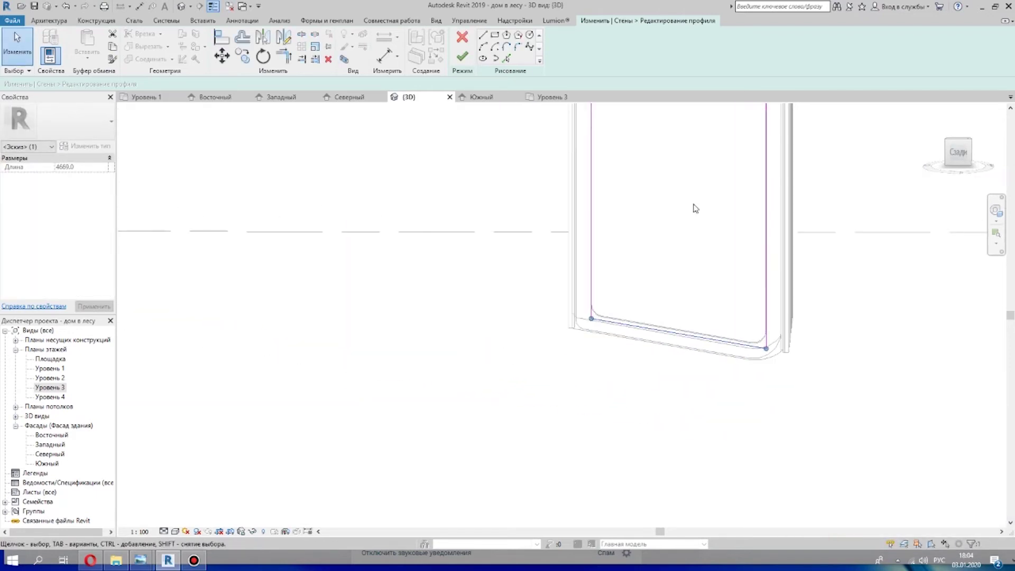
pyautogui.click(464, 56)
# - Change the plain 150 mm infill wall to the curtain wall type Витрина from the Уровень 1 plan
pyautogui.click(808, 349)
pyautogui.scroll(-2, 807, 352)
pyautogui.moveTo(808, 363); pyautogui.dragTo(582, 479, button='middle')
pyautogui.click(521, 328)
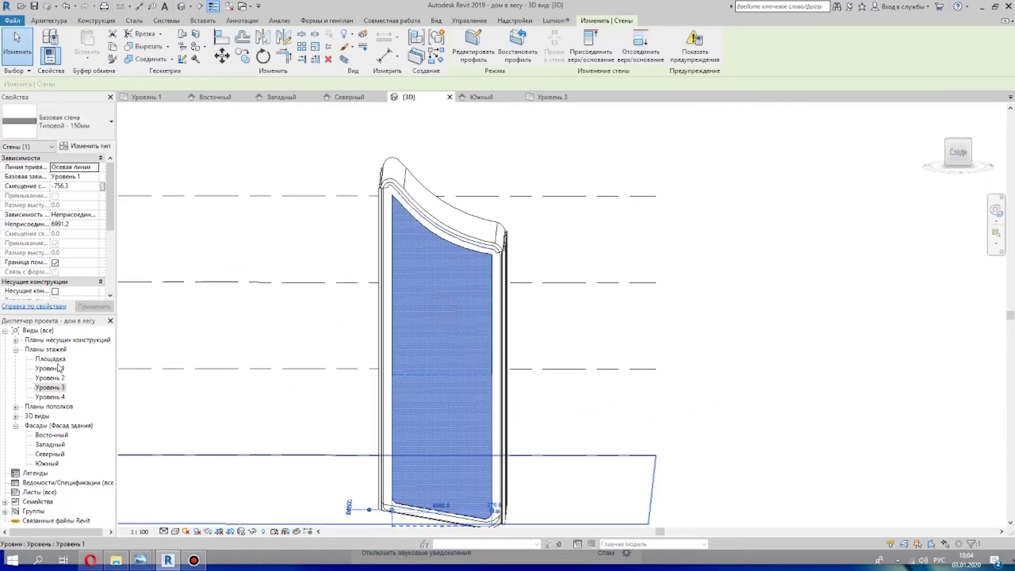
pyautogui.click(147, 97)
pyautogui.click(62, 118)
pyautogui.click(53, 324)
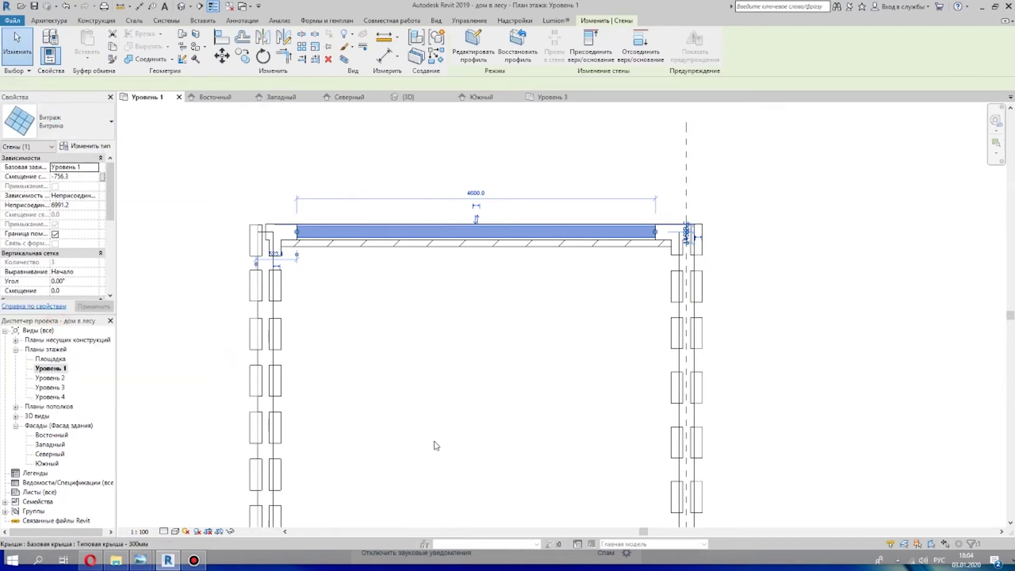
# - Change the brick infill wall to the curtain wall type Витрина and check both glazed walls in 3D
pyautogui.click(434, 244)
pyautogui.click(62, 118)
pyautogui.click(96, 324)
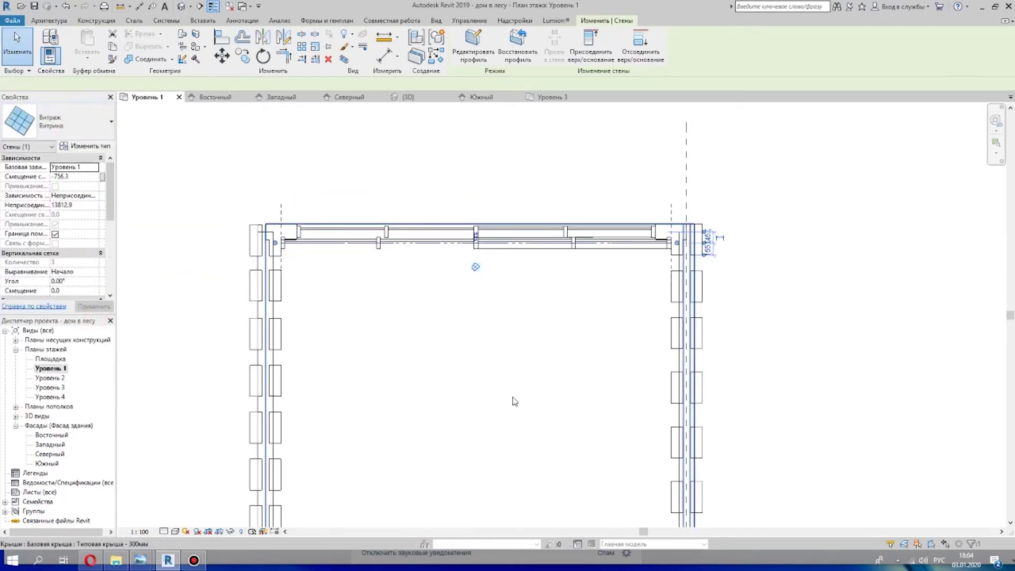
pyautogui.scroll(-1, 528, 296)
pyautogui.click(181, 6)
pyautogui.keyDown('shift'); pyautogui.moveTo(476, 433); pyautogui.dragTo(571, 452, button='middle'); pyautogui.keyUp('shift')
pyautogui.scroll(3, 431, 227)
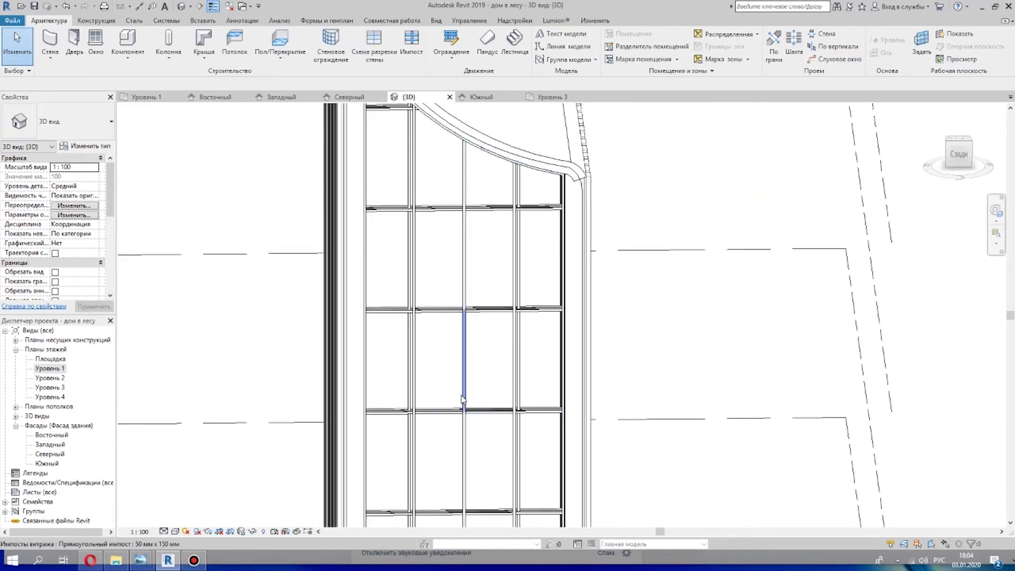
pyautogui.scroll(-1, 518, 390)
# - Select the outer curtain wall in the Уровень 1 plan and duplicate its type as Витрина 2
pyautogui.doubleClick(43, 367)
pyautogui.click(515, 294)
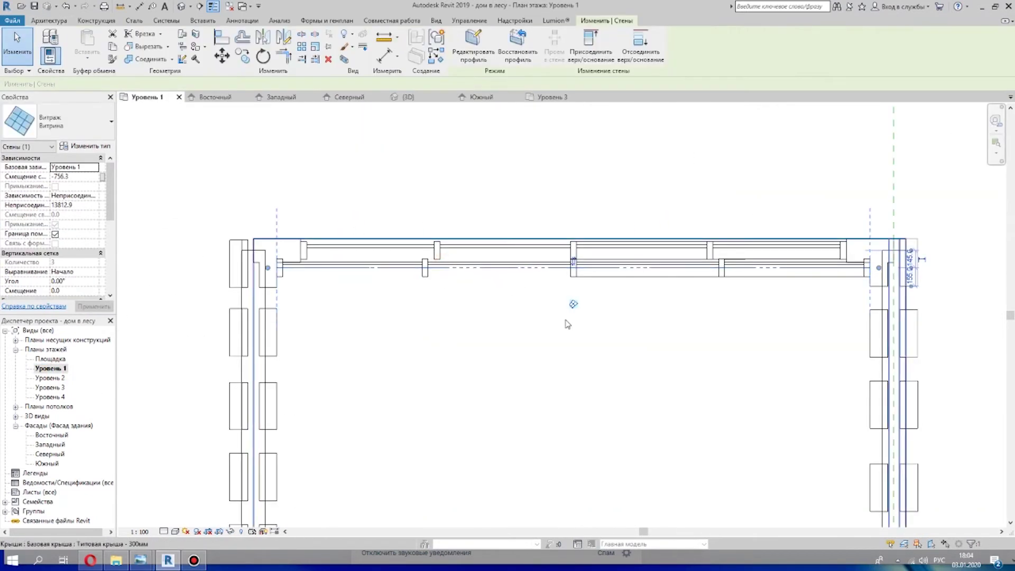
pyautogui.scroll(-1, 443, 311)
pyautogui.scroll(3, 470, 288)
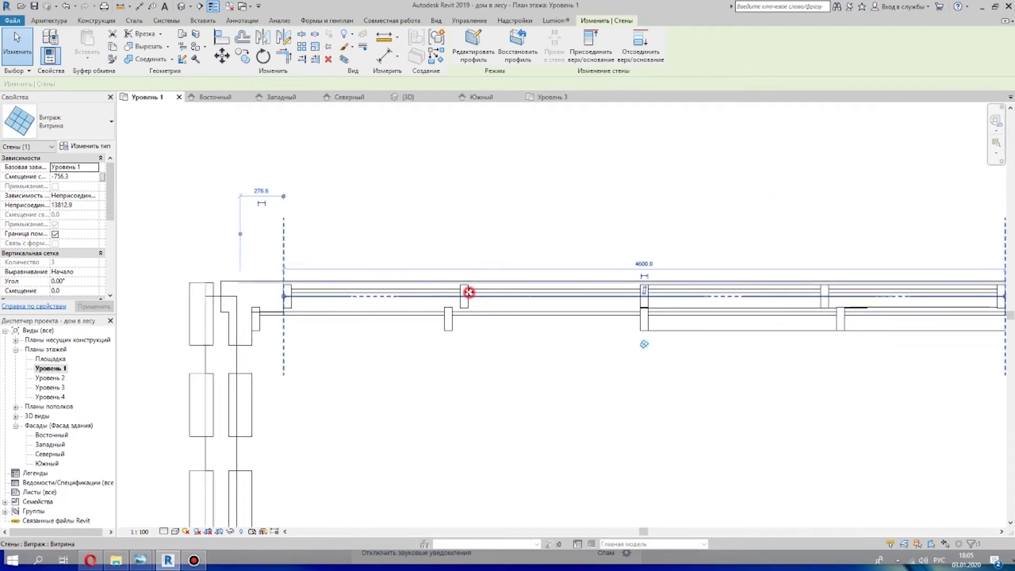
pyautogui.click(470, 293)
pyautogui.scroll(-2, 529, 312)
pyautogui.click(98, 148)
pyautogui.click(480, 252)
pyautogui.click(346, 393)
# - Set the vertical and horizontal mullions of Витрина 2 to Прямоугольный импост : Квадрат 30мм and apply the type properties
pyautogui.scroll(-4, 345, 331)
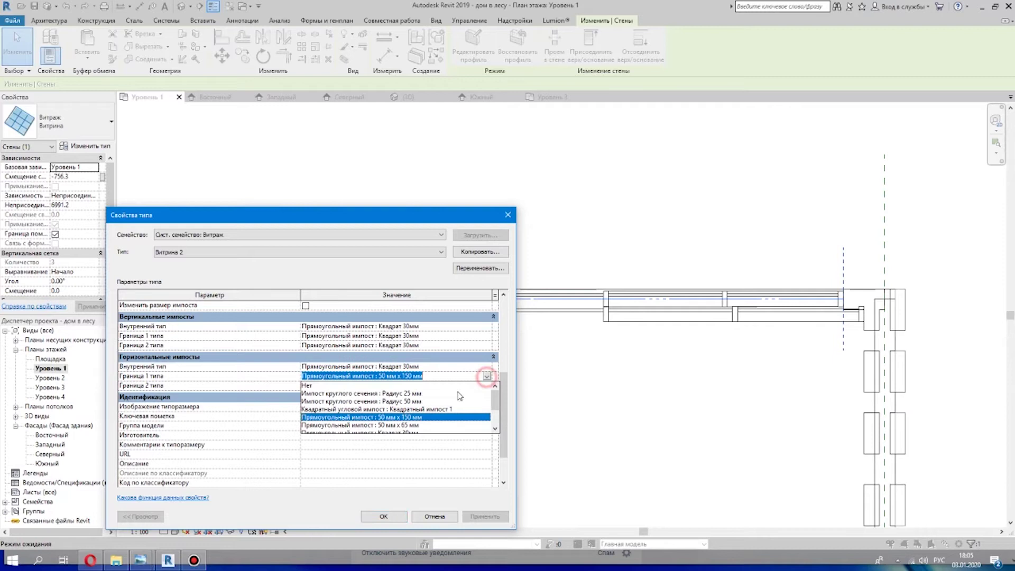
pyautogui.click(420, 412)
pyautogui.scroll(-3, 454, 393)
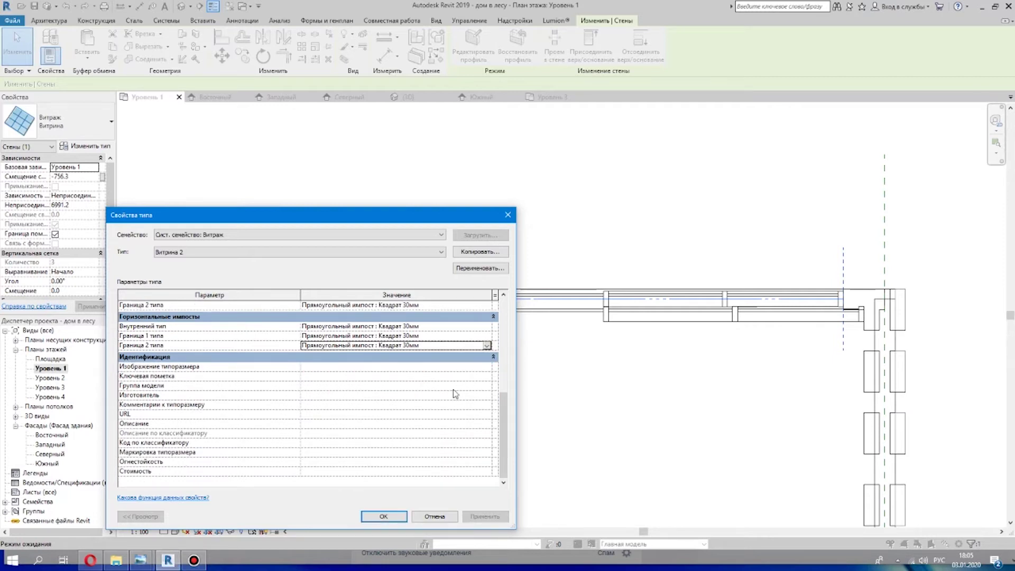
pyautogui.scroll(7, 423, 393)
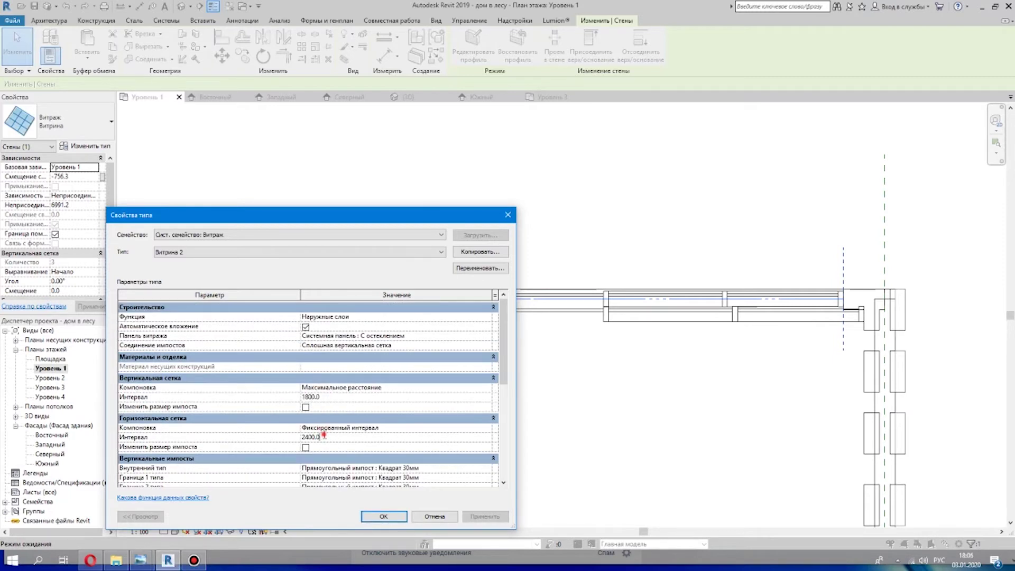
pyautogui.click(384, 518)
# - Examine the glazed end facade, its two mullion grids and the adjoining side walls in 3D
pyautogui.click(409, 97)
pyautogui.scroll(-2, 483, 279)
pyautogui.keyDown('shift'); pyautogui.moveTo(482, 279); pyautogui.dragTo(675, 458, button='middle'); pyautogui.keyUp('shift')
pyautogui.scroll(-1, 640, 441)
pyautogui.scroll(6, 675, 458)
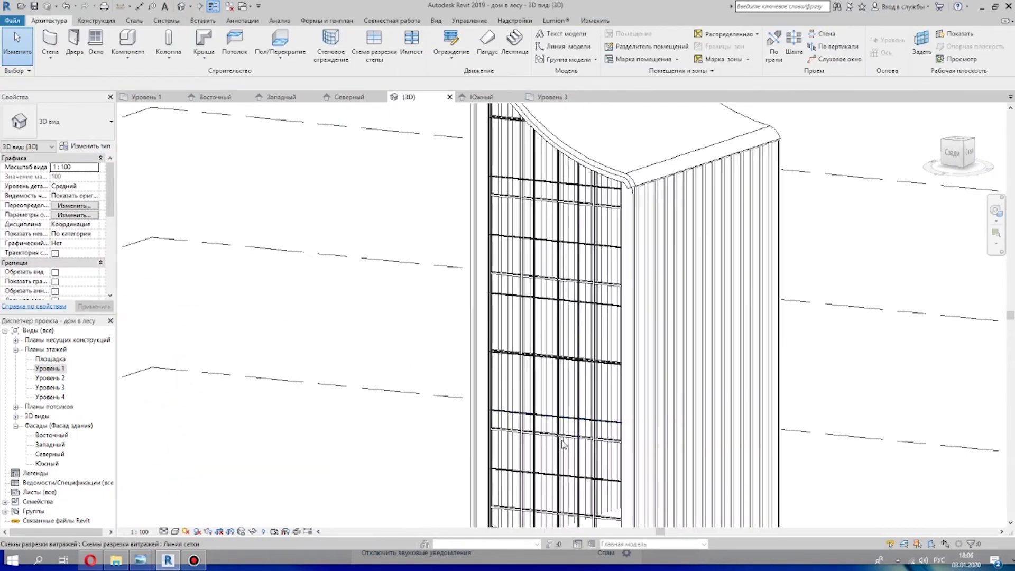
pyautogui.scroll(-5, 842, 442)
pyautogui.keyDown('shift'); pyautogui.moveTo(843, 442); pyautogui.dragTo(855, 418, button='middle'); pyautogui.keyUp('shift')
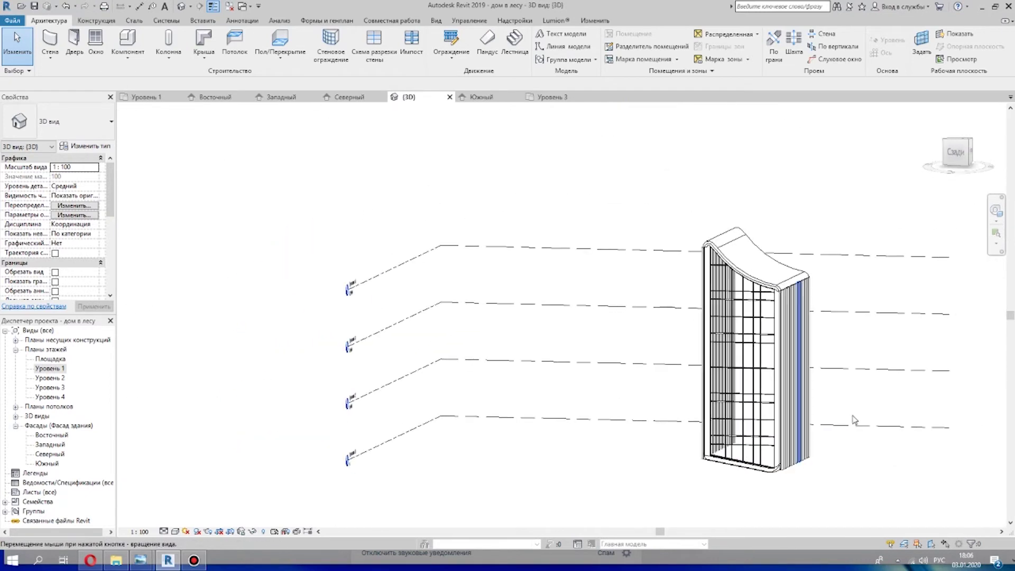
pyautogui.scroll(3, 785, 386)
pyautogui.keyDown('shift'); pyautogui.moveTo(784, 376); pyautogui.dragTo(815, 390, button='middle'); pyautogui.keyUp('shift')
pyautogui.click(818, 394)
pyautogui.scroll(-5, 817, 394)
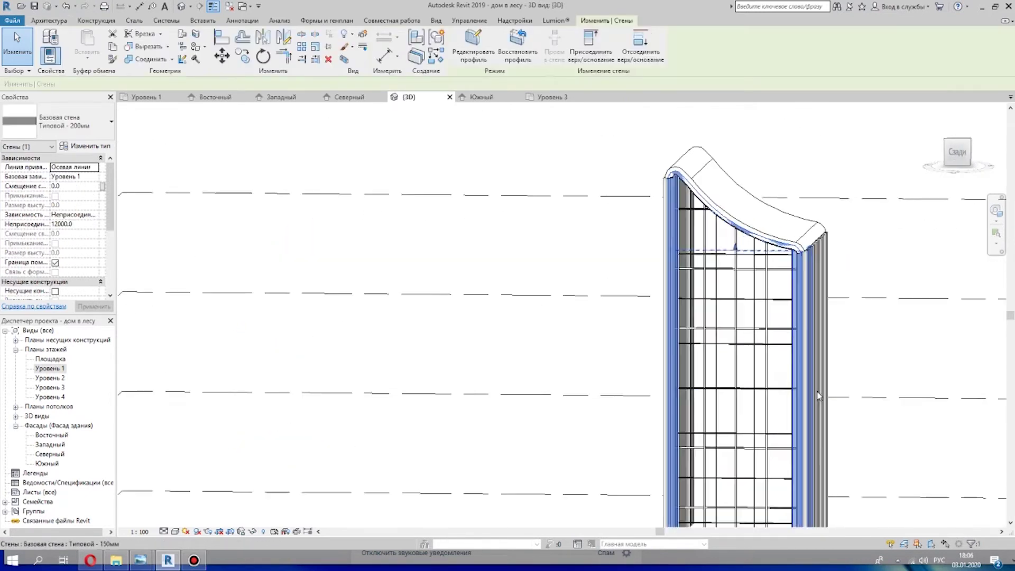
pyautogui.scroll(-1, 784, 435)
pyautogui.moveTo(784, 435); pyautogui.dragTo(634, 378, button='middle')
pyautogui.click(849, 381)
pyautogui.keyDown('shift'); pyautogui.moveTo(849, 380); pyautogui.dragTo(735, 358, button='middle'); pyautogui.keyUp('shift')
pyautogui.scroll(4, 735, 358)
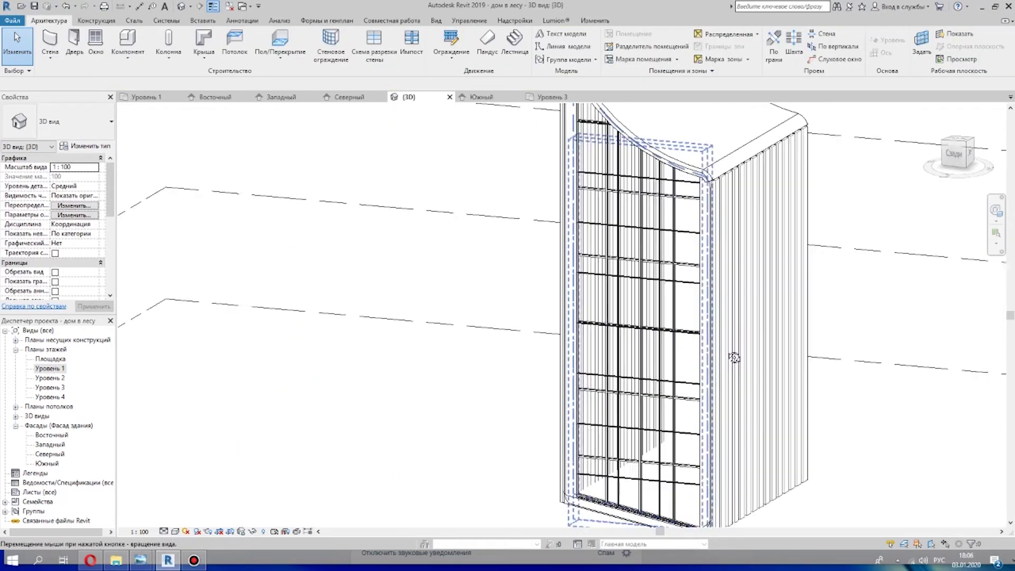
# - Start a Типовой пол - 400мм floor on Уровень 2 and take its boundary from the side walls and end walls
pyautogui.doubleClick(53, 379)
pyautogui.click(666, 300)
pyautogui.press('Escape')
pyautogui.click(304, 77)
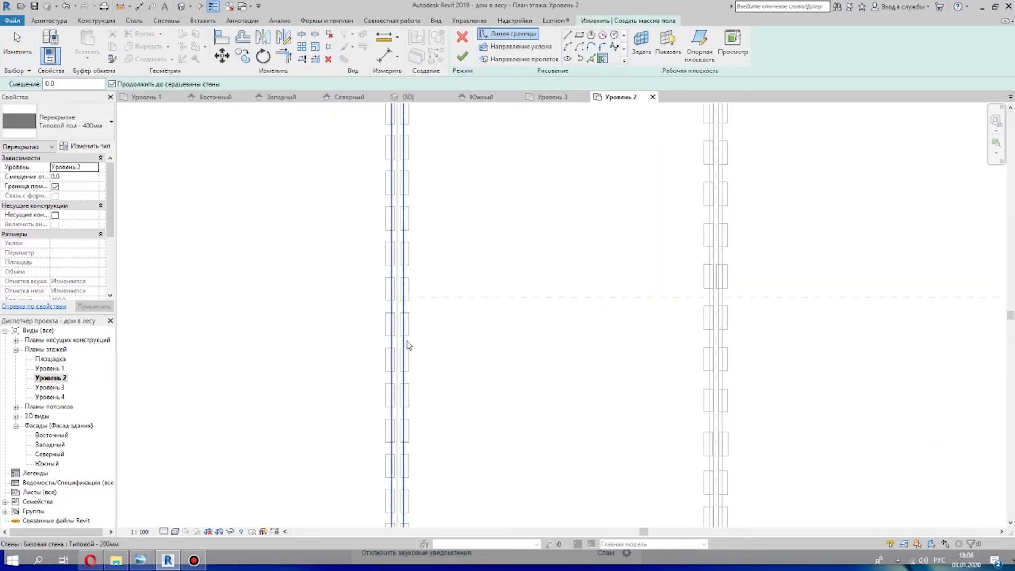
pyautogui.scroll(3, 491, 190)
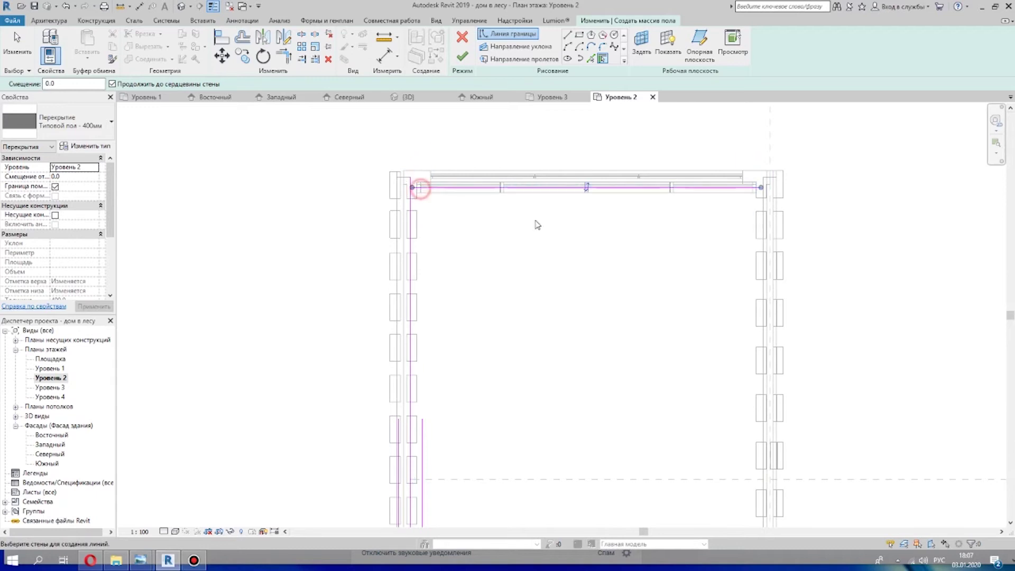
pyautogui.click(769, 296)
pyautogui.scroll(-3, 636, 460)
pyautogui.moveTo(636, 460); pyautogui.dragTo(624, 130, button='middle')
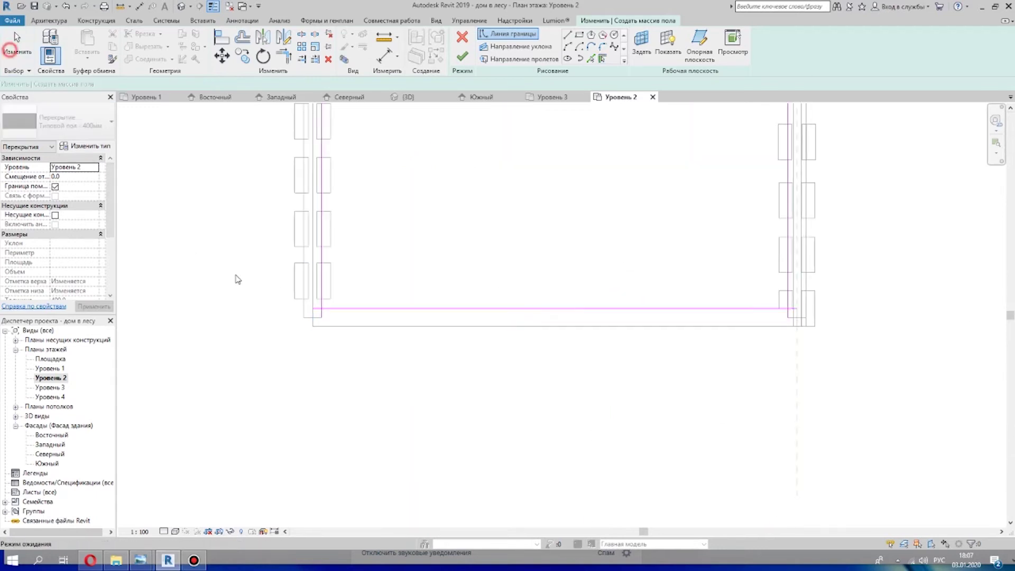
# - Pull the ends of the lower boundary line in to meet the two side lines of the floor sketch
pyautogui.moveTo(312, 309); pyautogui.dragTo(321, 308)
pyautogui.click(321, 288)
pyautogui.click(797, 309)
pyautogui.moveTo(796, 308)
pyautogui.mouseDown()
pyautogui.moveTo(793, 295)
pyautogui.moveTo(789, 308)
pyautogui.mouseUp()
pyautogui.click(788, 294)
# - Clean up the floor sketch corners at the glazed end and finish the Уровень 2 floor
pyautogui.scroll(-3, 730, 360)
pyautogui.moveTo(598, 412); pyautogui.dragTo(549, 507, button='middle')
pyautogui.scroll(3, 598, 148)
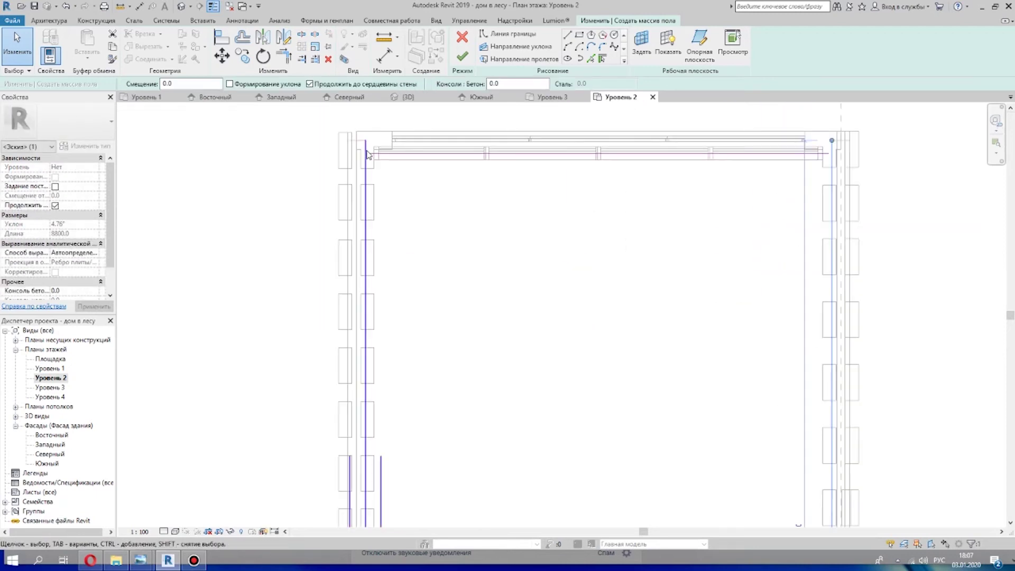
pyautogui.moveTo(840, 154); pyautogui.dragTo(590, 229, button='middle')
pyautogui.scroll(2, 590, 230)
pyautogui.scroll(-3, 713, 268)
pyautogui.click(462, 57)
pyautogui.click(537, 299)
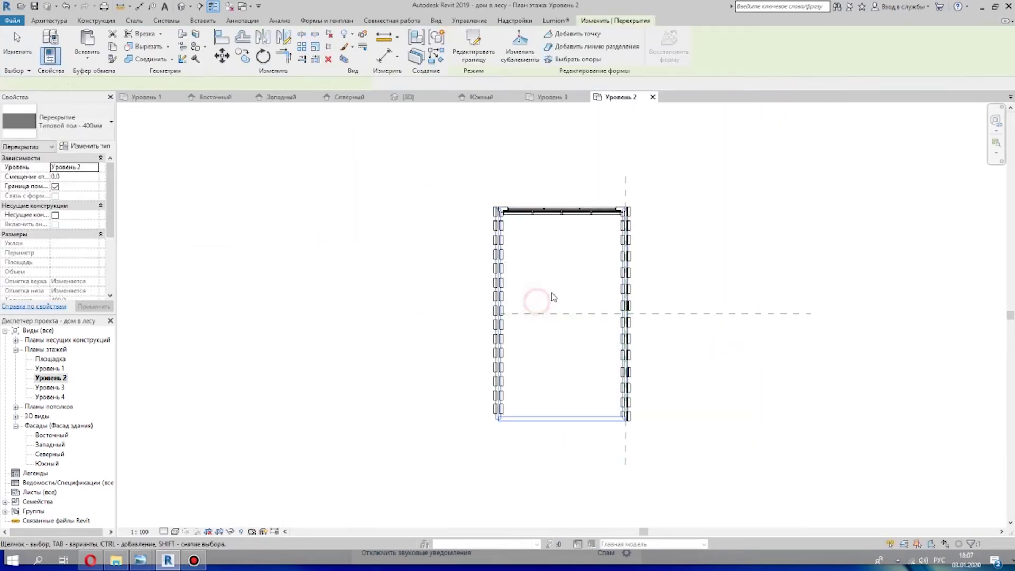
# - Select the Уровень 2 floor slab in 3D and choose its floor type
pyautogui.click(181, 7)
pyautogui.keyDown('shift'); pyautogui.moveTo(777, 442); pyautogui.dragTo(682, 428, button='middle'); pyautogui.keyUp('shift')
pyautogui.scroll(-2, 682, 362)
pyautogui.scroll(-3, 687, 407)
pyautogui.scroll(-1, 656, 436)
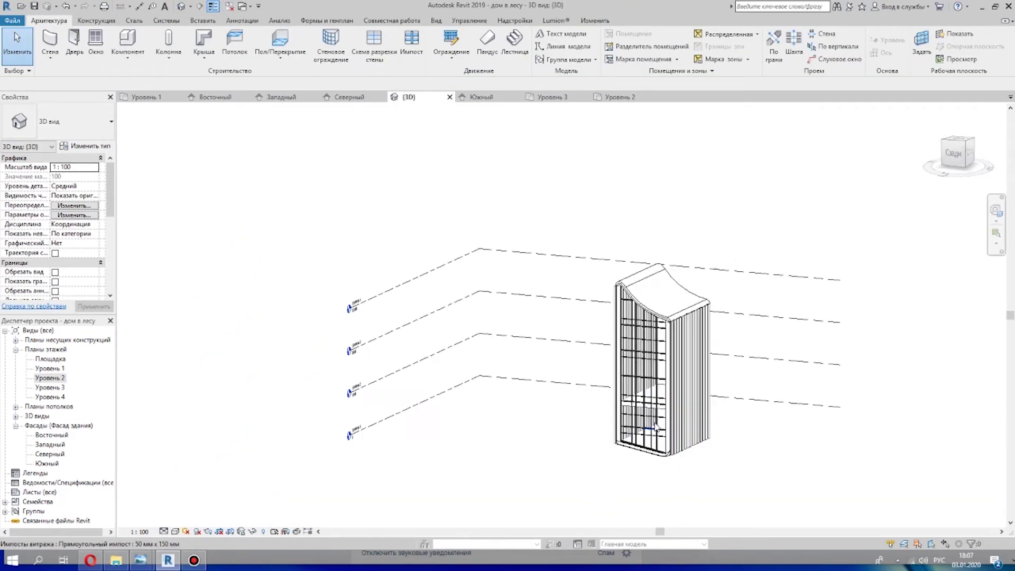
pyautogui.scroll(6, 629, 412)
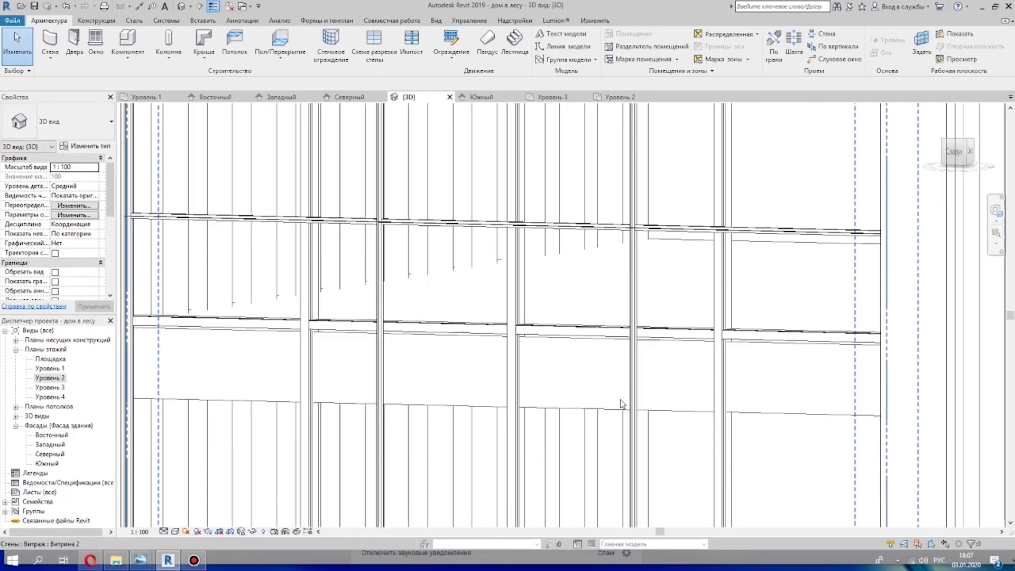
pyautogui.doubleClick(53, 378)
pyautogui.click(181, 6)
pyautogui.scroll(2, 592, 341)
pyautogui.moveTo(588, 360); pyautogui.dragTo(576, 355, button='middle')
pyautogui.click(571, 342)
pyautogui.click(98, 126)
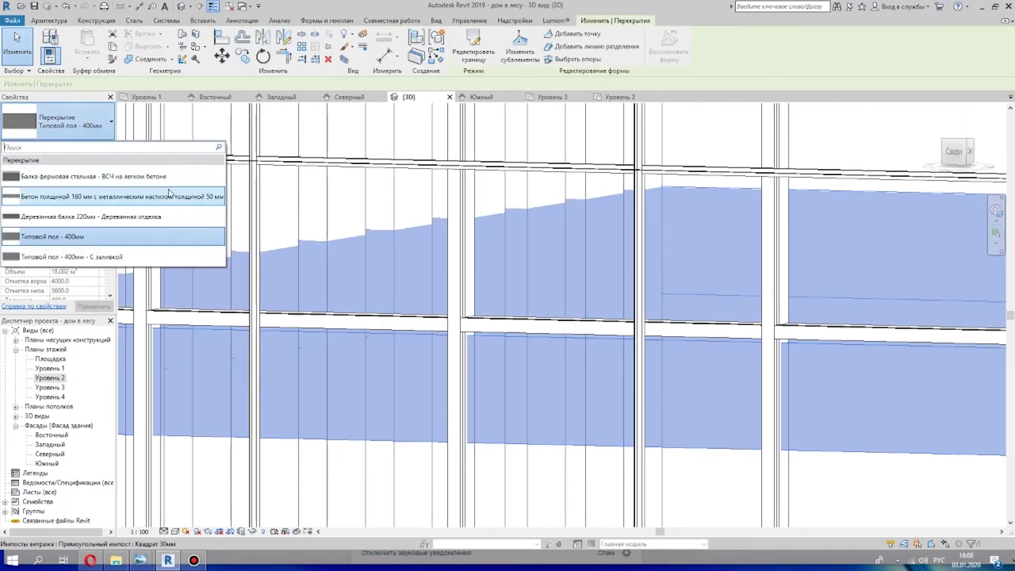
pyautogui.click(150, 233)
pyautogui.scroll(-5, 281, 279)
pyautogui.press('Escape')
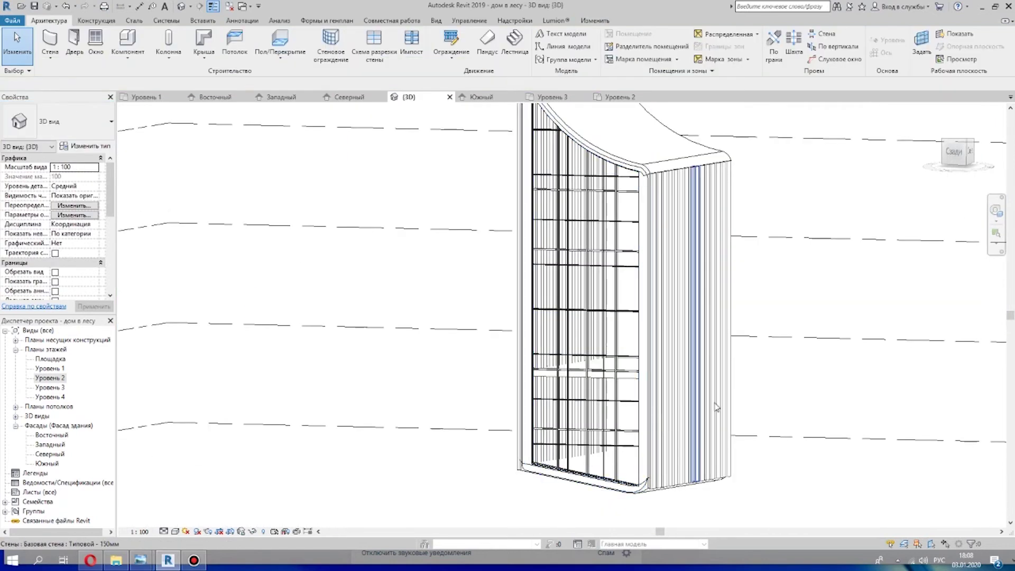
# - Start a floor on Уровень 3 and take its boundary from the side walls and end walls
pyautogui.keyDown('shift'); pyautogui.moveTo(869, 421); pyautogui.dragTo(451, 446, button='middle'); pyautogui.keyUp('shift')
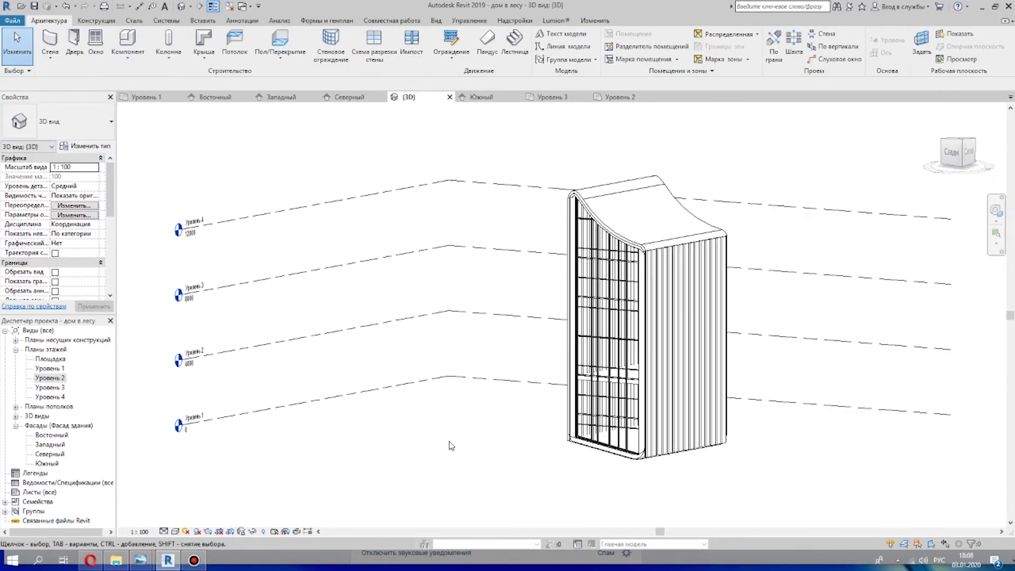
pyautogui.doubleClick(50, 387)
pyautogui.click(284, 49)
pyautogui.scroll(4, 469, 356)
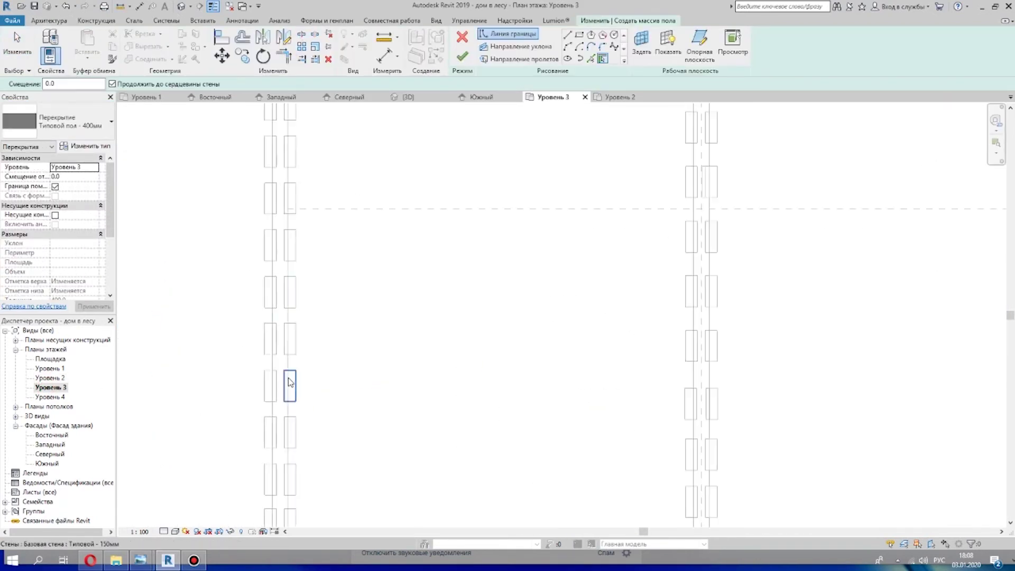
pyautogui.click(298, 327)
pyautogui.scroll(-2, 523, 391)
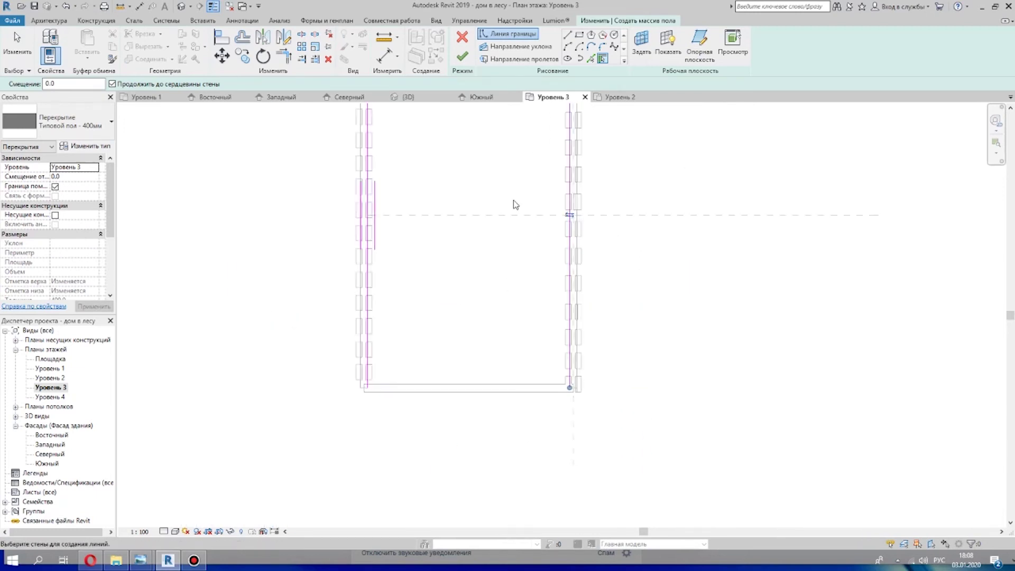
# - Adjust the ends of the Уровень 3 floor's boundary lines so they meet at the corners in a closed rectangle
pyautogui.press('Escape')
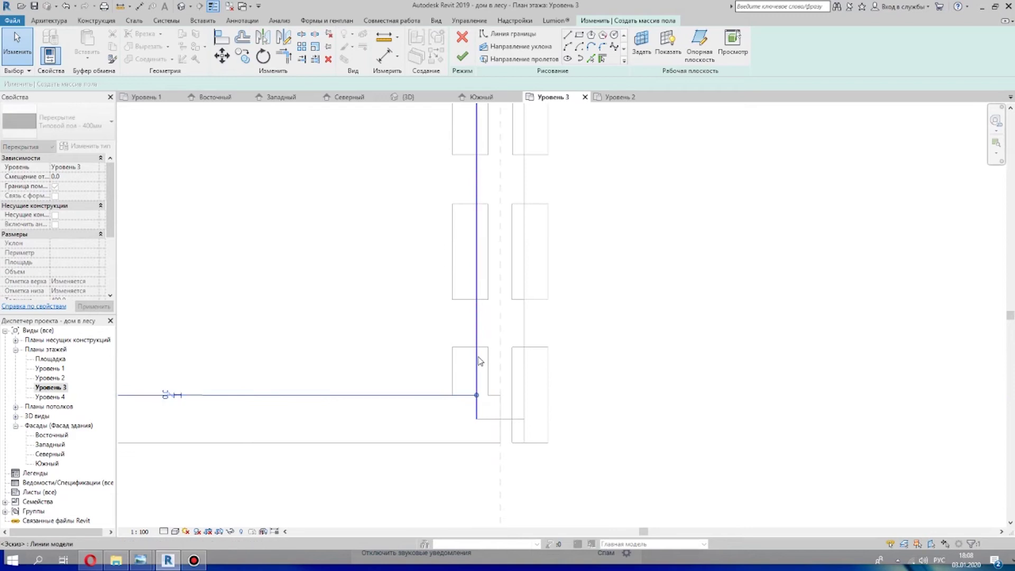
pyautogui.click(478, 361)
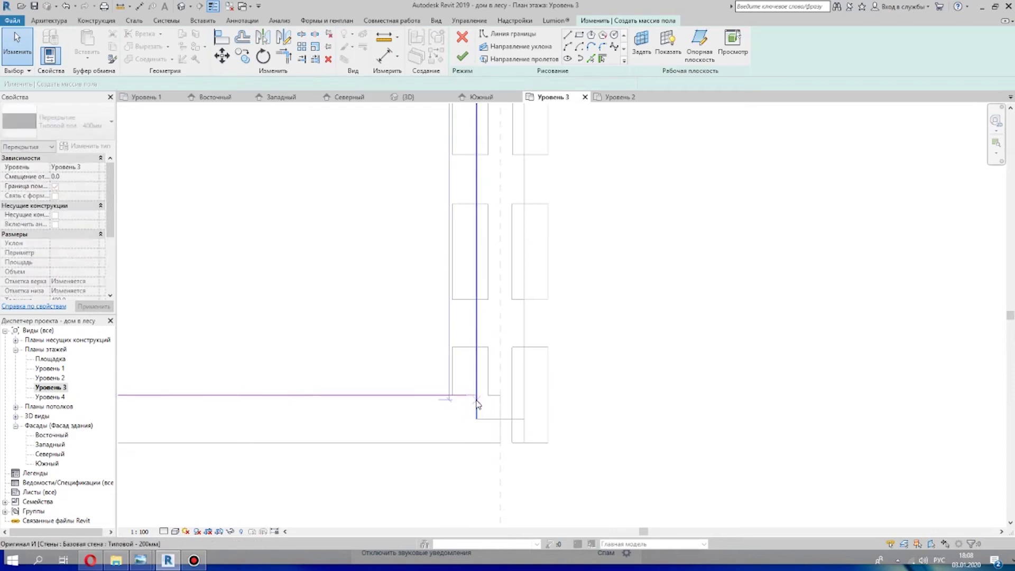
pyautogui.moveTo(388, 354); pyautogui.dragTo(388, 374)
pyautogui.moveTo(644, 387); pyautogui.dragTo(319, 365, button='middle')
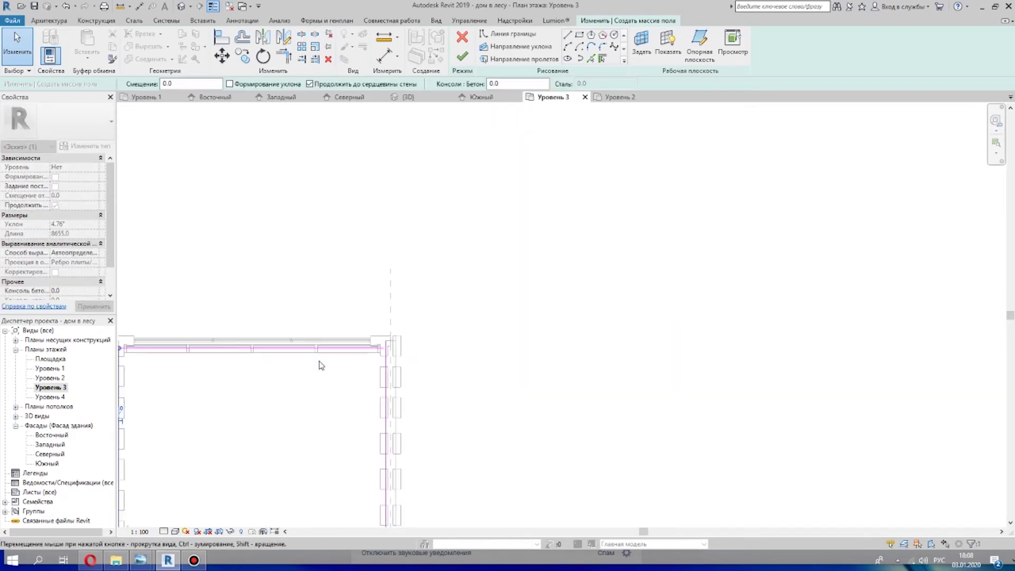
pyautogui.scroll(2, 376, 363)
pyautogui.click(385, 354)
pyautogui.moveTo(388, 314); pyautogui.dragTo(385, 331)
pyautogui.click(509, 345)
pyautogui.scroll(-5, 482, 158)
pyautogui.click(467, 212)
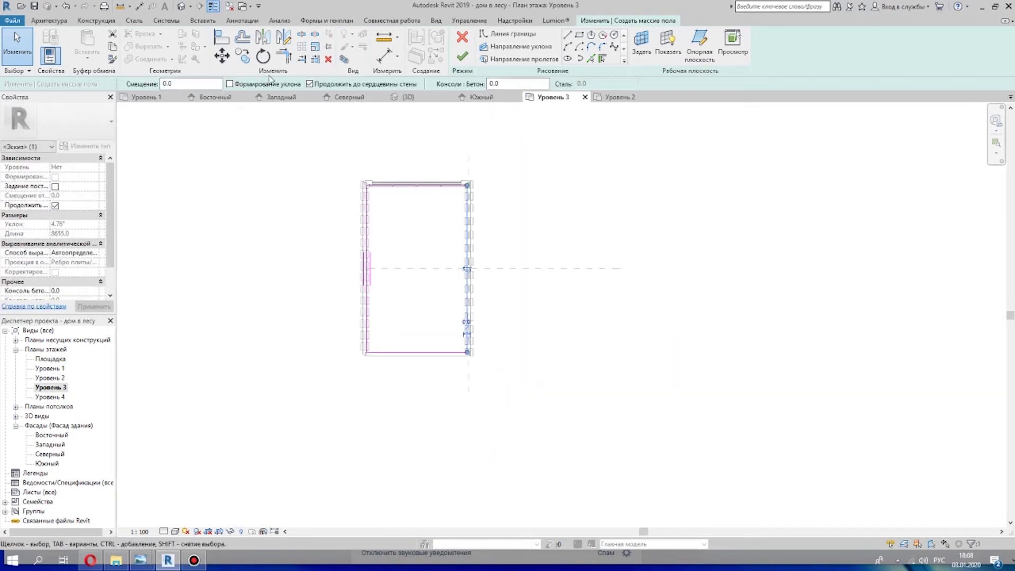
# - Finish the Уровень 3 floor and change its type to Деревянная балка 220мм - Деревянная отделка
pyautogui.click(468, 62)
pyautogui.click(520, 297)
pyautogui.click(87, 123)
pyautogui.click(109, 215)
pyautogui.scroll(-2, 568, 274)
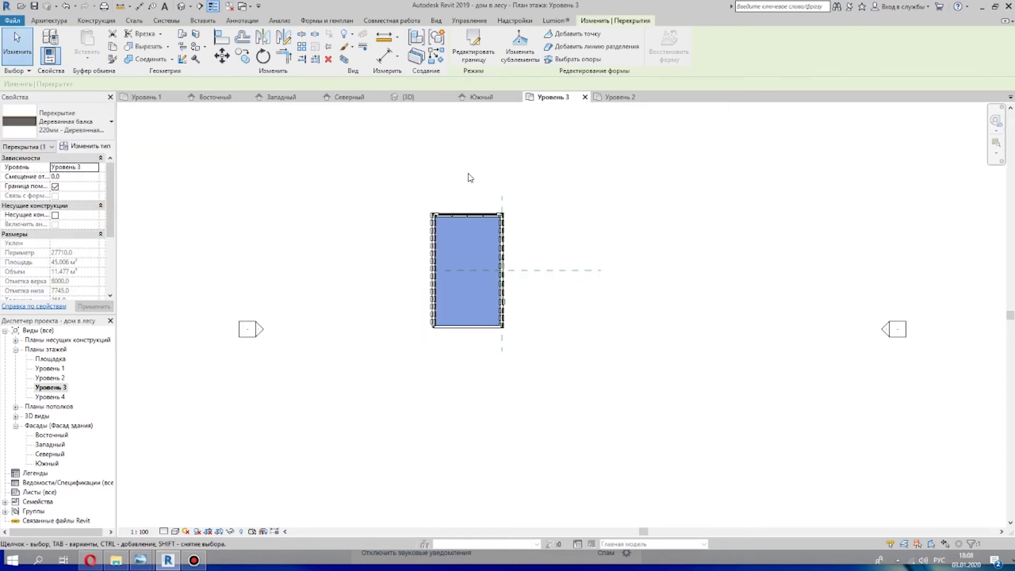
# - Examine the house with its two intermediate floors in 3D from the glazed end and the side
pyautogui.click(181, 7)
pyautogui.scroll(4, 648, 408)
pyautogui.keyDown('shift'); pyautogui.moveTo(737, 426); pyautogui.dragTo(785, 398, button='middle'); pyautogui.keyUp('shift')
pyautogui.scroll(-3, 802, 427)
pyautogui.scroll(-2, 791, 424)
pyautogui.scroll(-3, 804, 433)
pyautogui.scroll(4, 791, 457)
pyautogui.scroll(2, 790, 457)
pyautogui.scroll(3, 756, 424)
pyautogui.scroll(2, 725, 468)
pyautogui.scroll(-7, 727, 467)
pyautogui.keyDown('shift'); pyautogui.moveTo(733, 468); pyautogui.dragTo(847, 537, button='middle'); pyautogui.keyUp('shift')
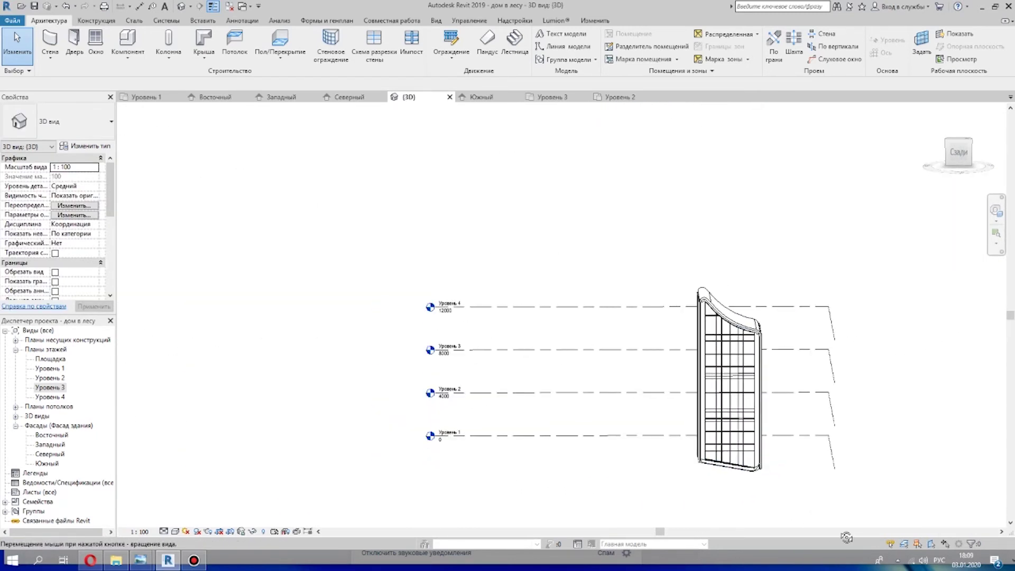
pyautogui.scroll(5, 807, 483)
pyautogui.keyDown('shift'); pyautogui.moveTo(807, 483); pyautogui.dragTo(186, 505, button='middle'); pyautogui.keyUp('shift')
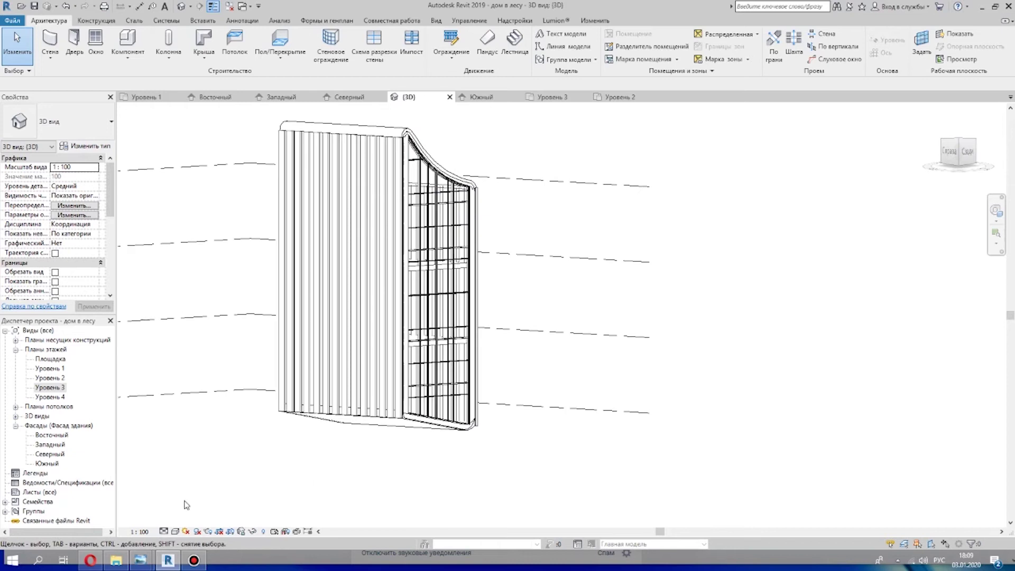
# - Draw a new level at -4800 below Уровень 1 on the Восточный elevation, aligned with the existing level heads
pyautogui.doubleClick(48, 435)
pyautogui.scroll(2, 592, 321)
pyautogui.press('l')
pyautogui.press('l')
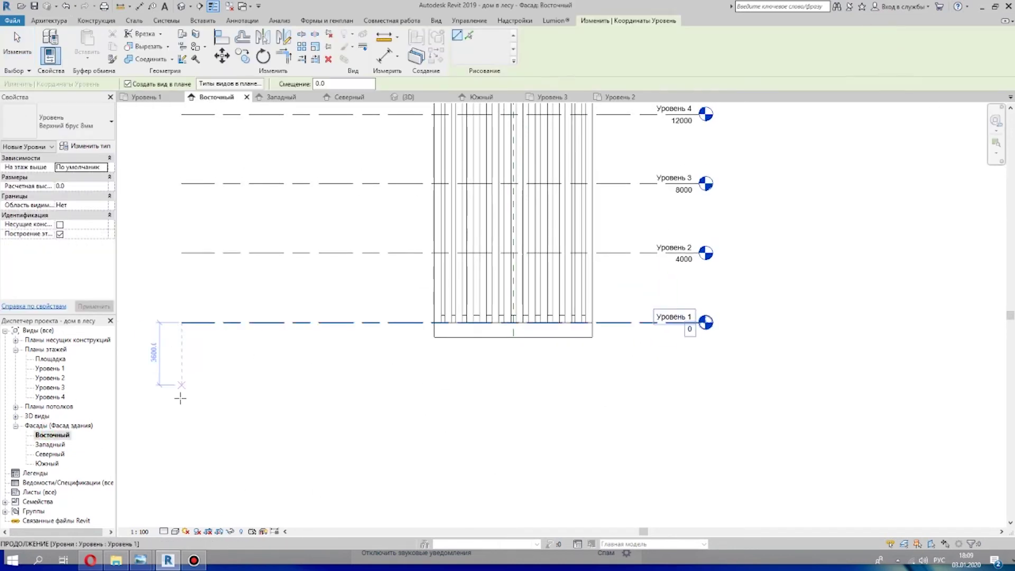
pyautogui.click(699, 408)
pyautogui.scroll(2, 703, 409)
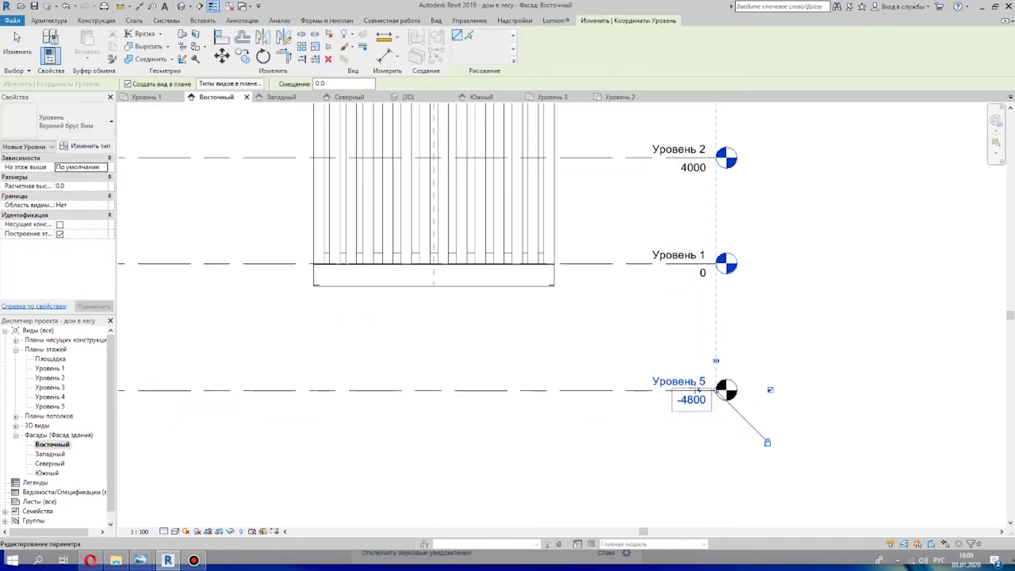
# - Rename the lowest level as Уровень -1 and end level placement
pyautogui.write('Уровень -1')
pyautogui.press('Return')
pyautogui.click(554, 280)
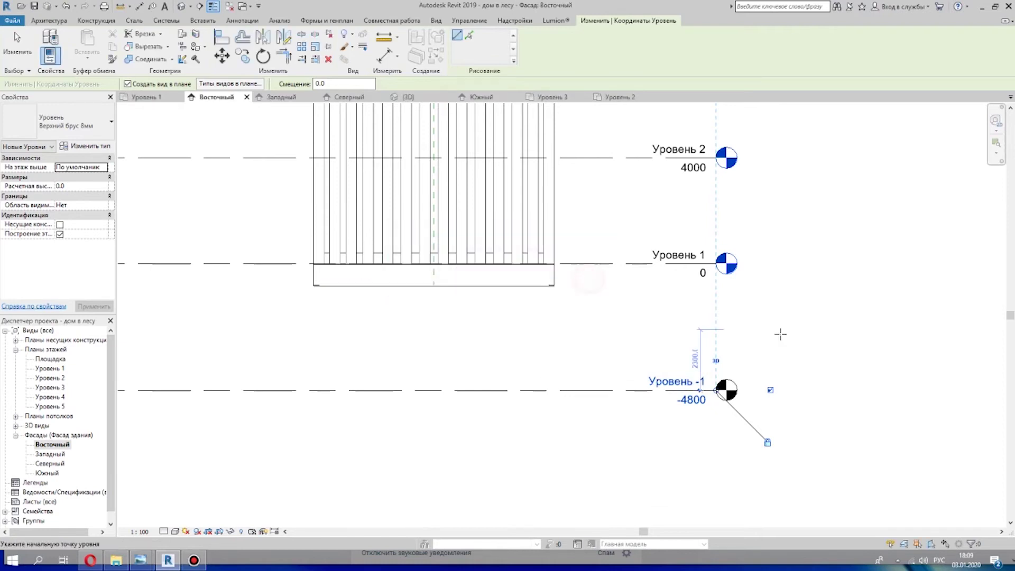
pyautogui.scroll(-2, 783, 384)
pyautogui.click(12, 47)
pyautogui.scroll(-2, 573, 416)
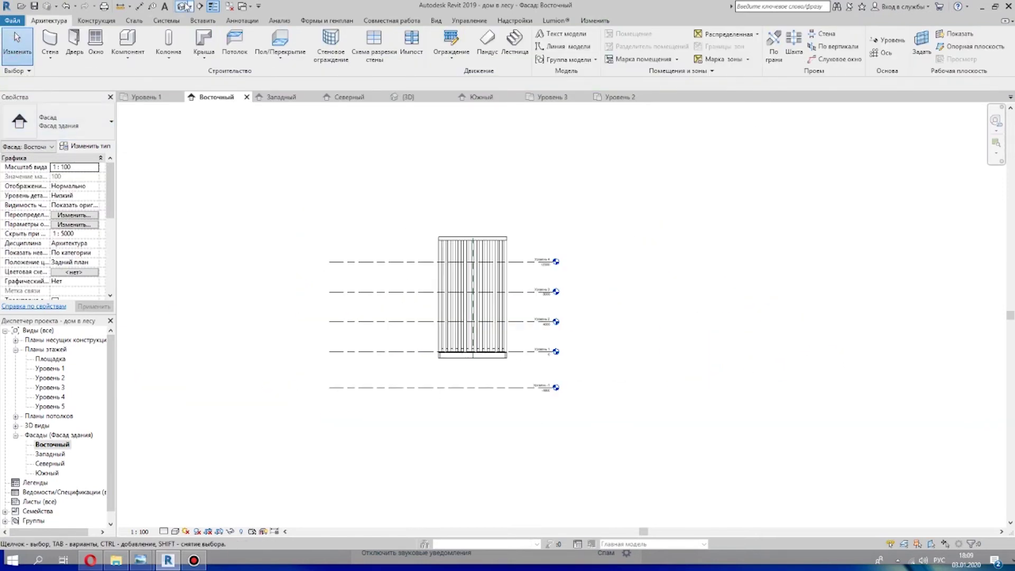
# - Load the Деревянный брус-Колонна 387x387 family for structural columns beneath the house
pyautogui.click(181, 6)
pyautogui.keyDown('shift'); pyautogui.moveTo(476, 431); pyautogui.dragTo(463, 340, button='middle'); pyautogui.keyUp('shift')
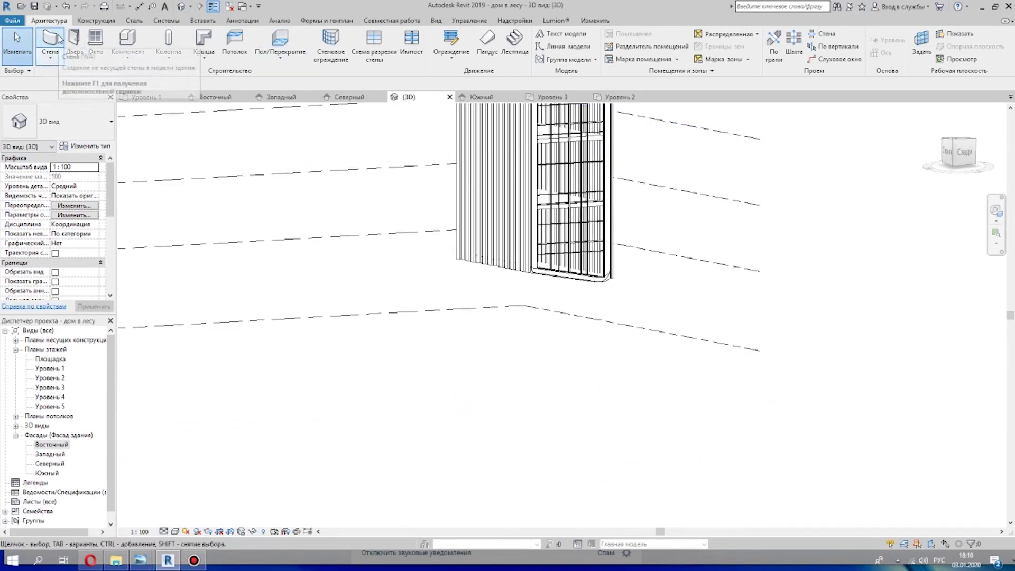
pyautogui.click(180, 41)
pyautogui.click(467, 43)
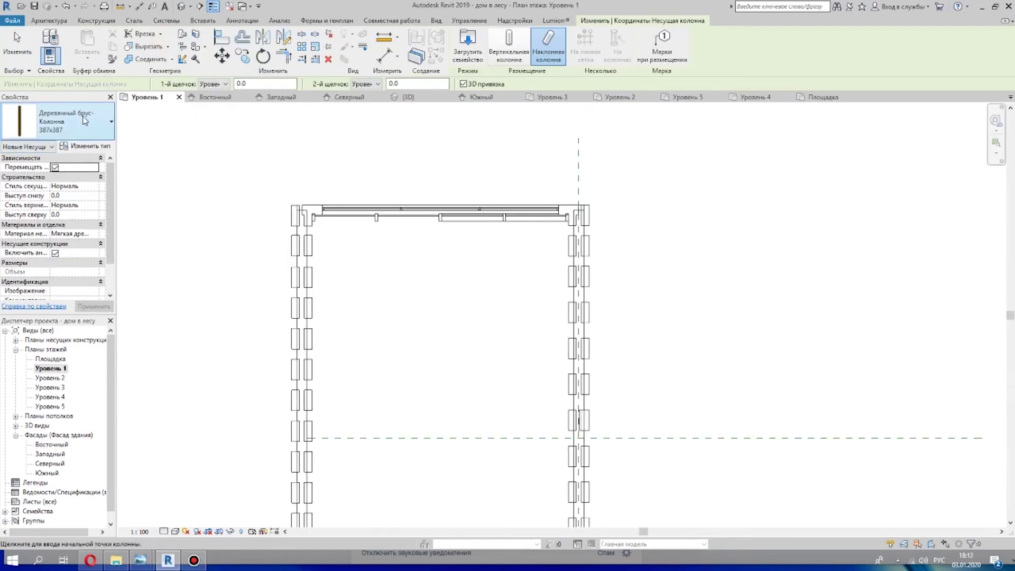
pyautogui.click(339, 243)
pyautogui.click(365, 254)
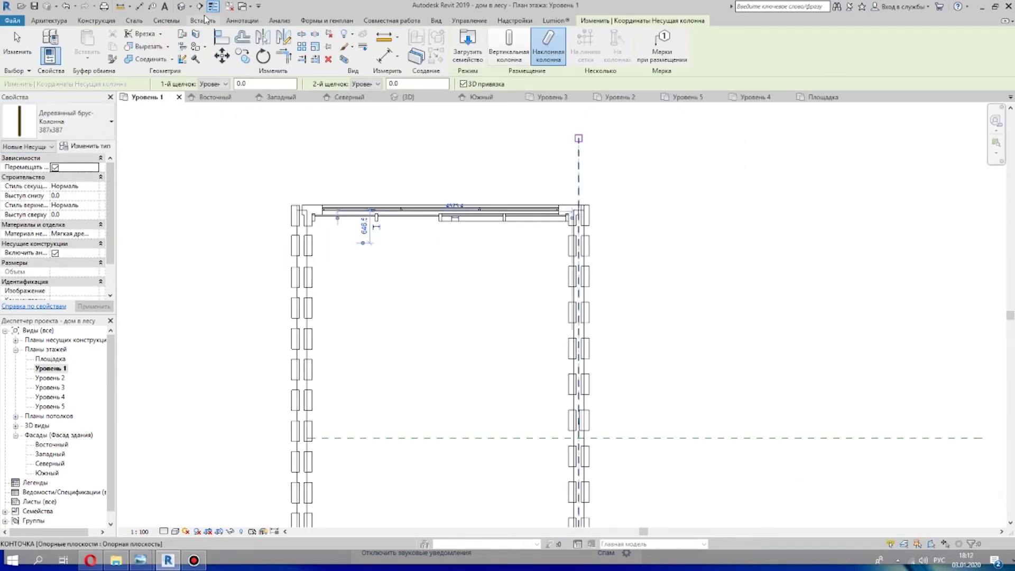
pyautogui.click(181, 6)
pyautogui.scroll(1, 587, 304)
pyautogui.keyDown('shift'); pyautogui.moveTo(587, 304); pyautogui.dragTo(582, 274, button='middle'); pyautogui.keyUp('shift')
pyautogui.press('Escape')
pyautogui.click(544, 261)
pyautogui.press('Delete')
pyautogui.scroll(-2, 552, 191)
pyautogui.moveTo(467, 172); pyautogui.dragTo(353, 281, button='middle')
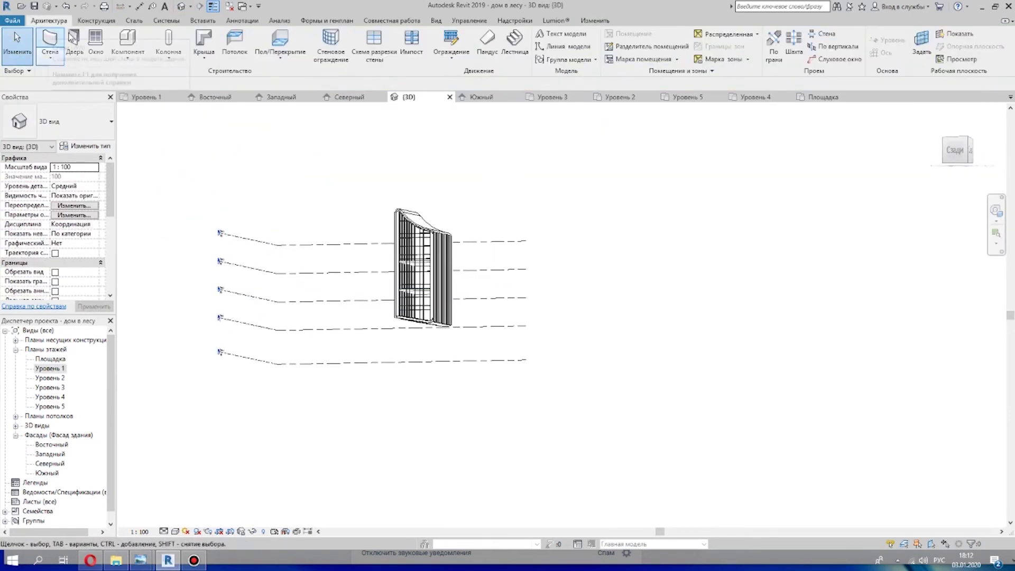
# - Place two rows of three vertical 387x387 timber columns on the Площадка plan, reaching down to Уровень -1
pyautogui.click(164, 57)
pyautogui.click(185, 80)
pyautogui.click(509, 46)
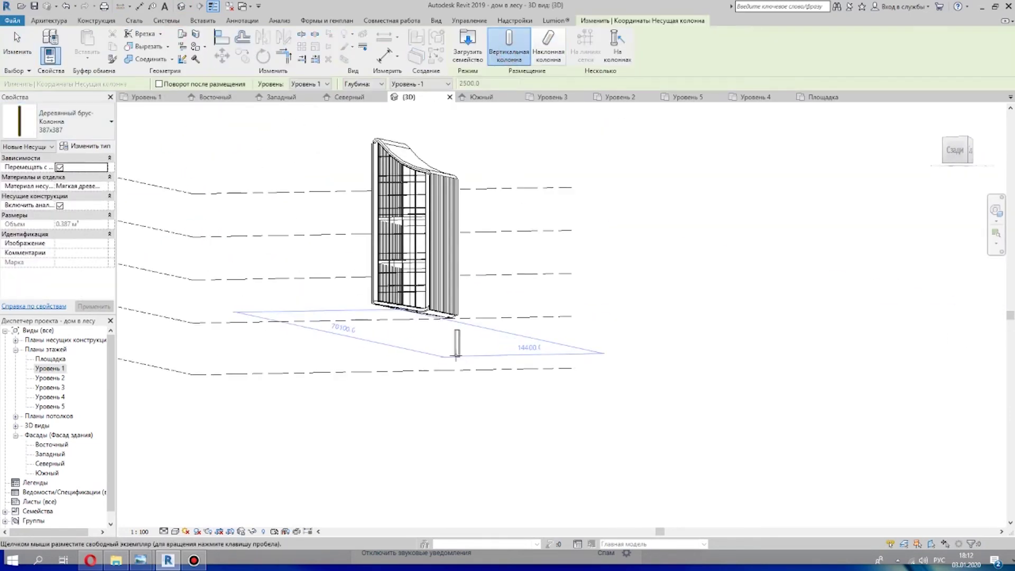
pyautogui.scroll(3, 456, 356)
pyautogui.doubleClick(51, 359)
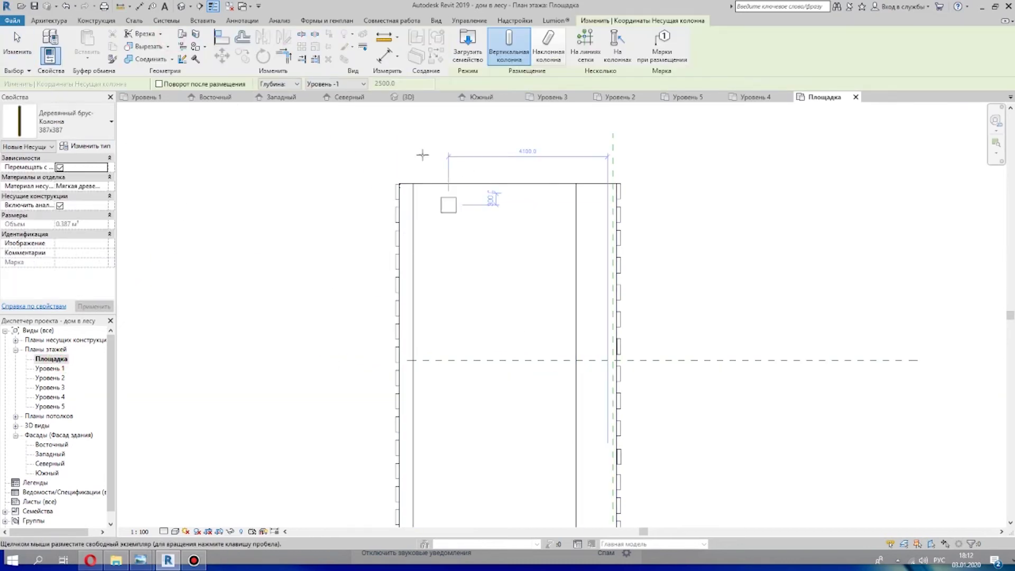
pyautogui.moveTo(570, 256); pyautogui.dragTo(483, 186, button='middle')
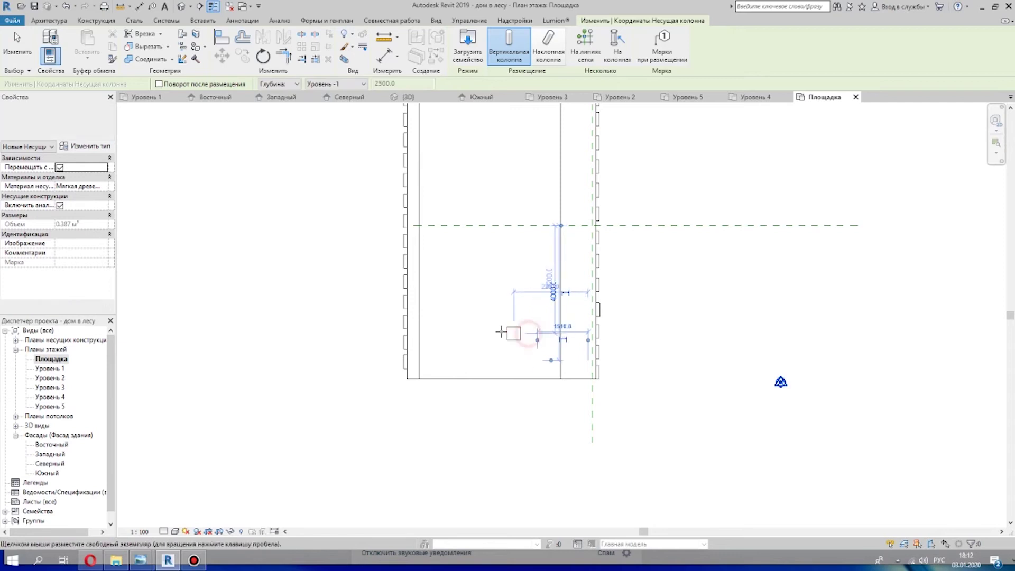
pyautogui.hotkey('ctrl', 'Tab')
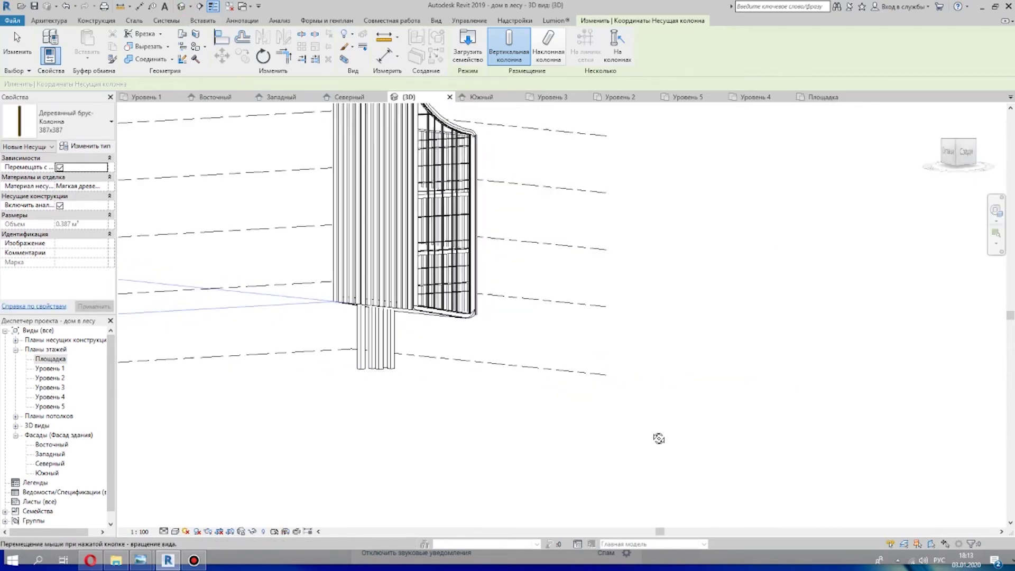
pyautogui.keyDown('shift'); pyautogui.moveTo(658, 409); pyautogui.dragTo(410, 320, button='middle'); pyautogui.keyUp('shift')
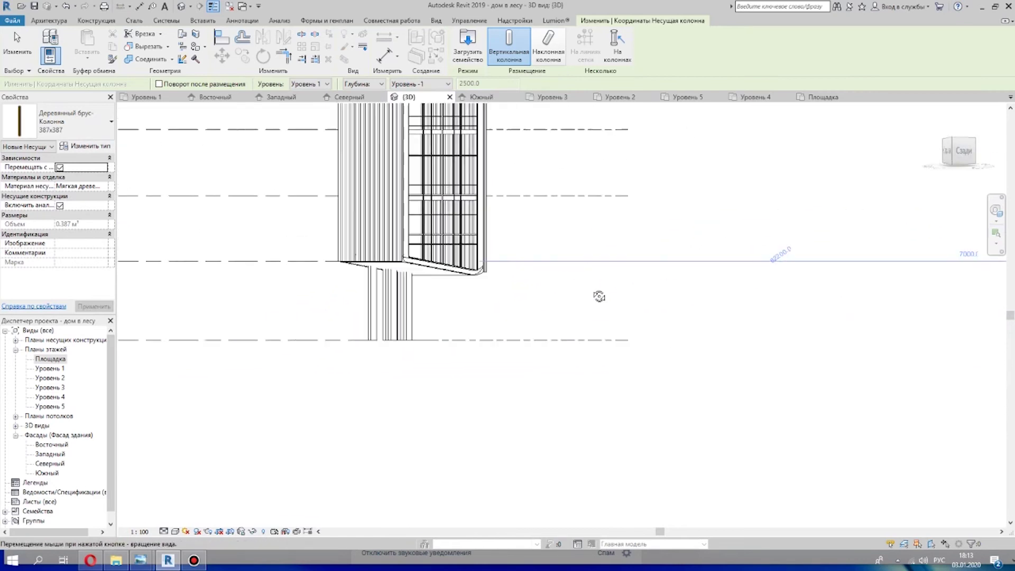
pyautogui.keyDown('shift'); pyautogui.moveTo(580, 362); pyautogui.dragTo(484, 303, button='middle'); pyautogui.keyUp('shift')
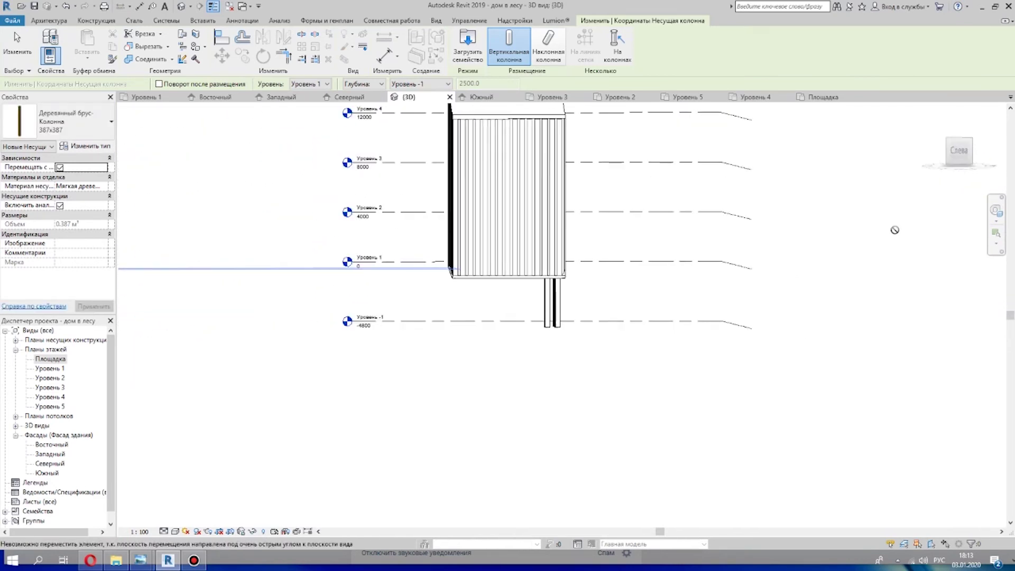
# - Shift both rows of columns further toward the middle of the house in the side view
pyautogui.scroll(5, 447, 314)
pyautogui.moveTo(831, 407); pyautogui.dragTo(502, 311, button='middle')
pyautogui.press('Escape')
pyautogui.scroll(4, 439, 419)
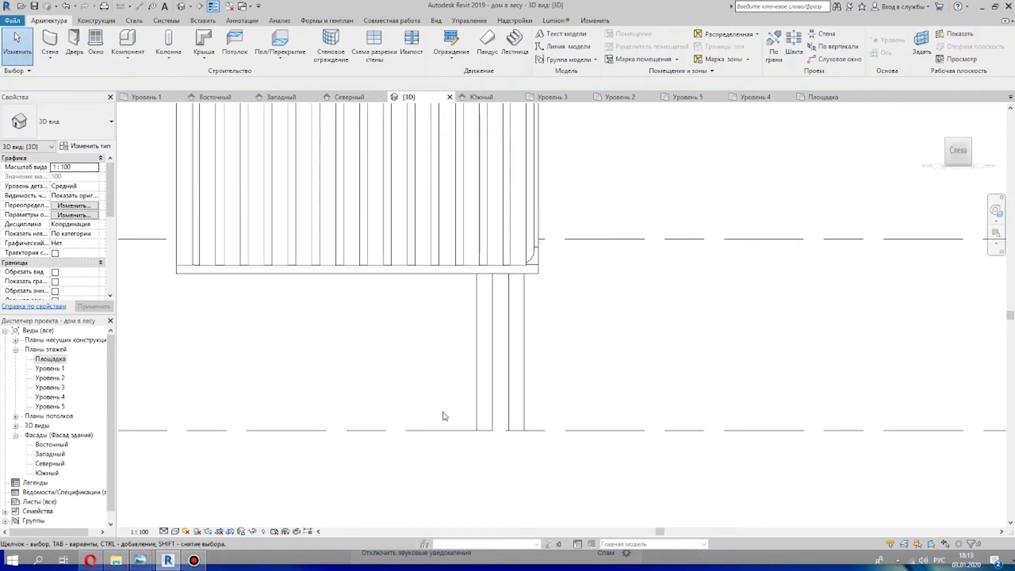
pyautogui.moveTo(491, 401); pyautogui.dragTo(456, 400)
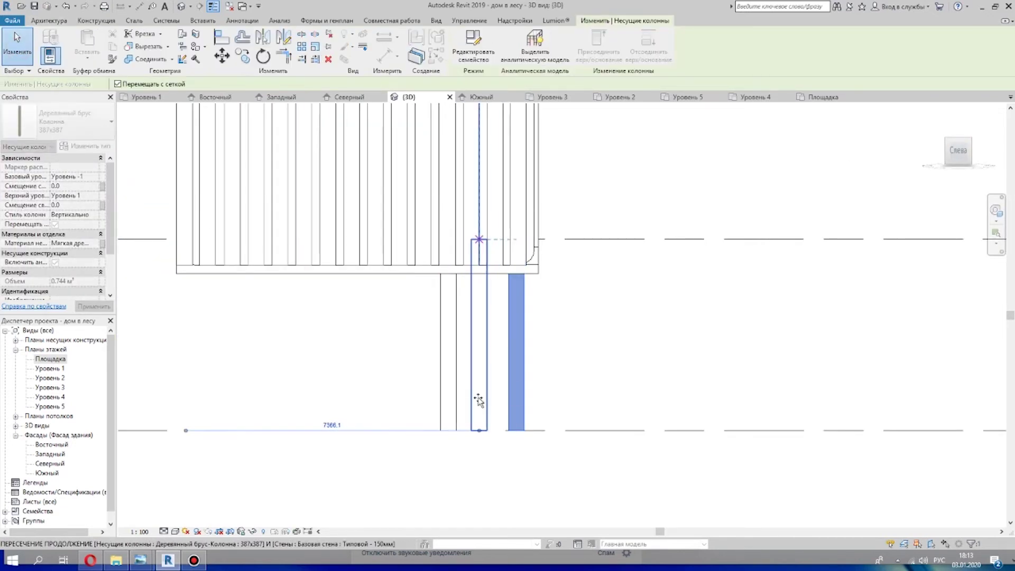
pyautogui.moveTo(500, 399); pyautogui.dragTo(528, 398)
pyautogui.scroll(-3, 532, 397)
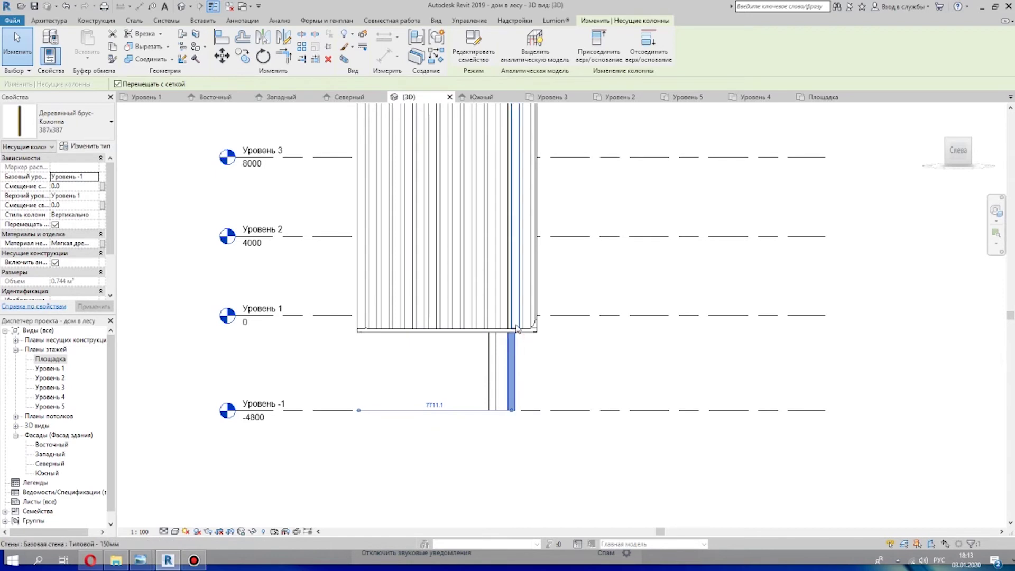
# - Attach the top of the selected column to the underside of the curved slab
pyautogui.scroll(4, 516, 326)
pyautogui.scroll(-3, 507, 363)
pyautogui.click(598, 46)
pyautogui.scroll(3, 499, 329)
pyautogui.click(488, 378)
pyautogui.scroll(-4, 678, 414)
# - Try attaching the top of a column in the other row to the curved slab, and undo the attachment
pyautogui.scroll(3, 547, 439)
pyautogui.click(598, 46)
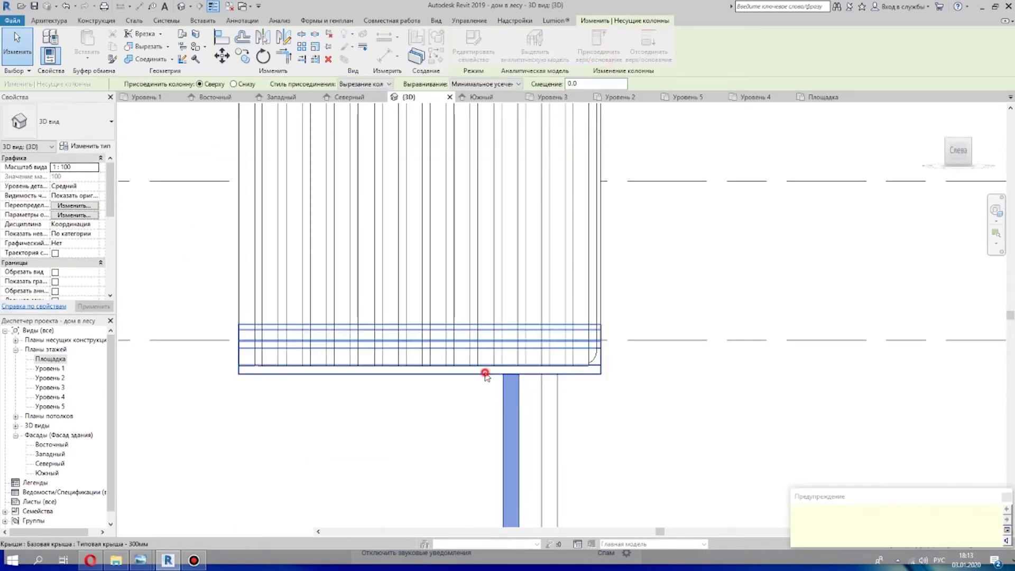
pyautogui.click(486, 377)
pyautogui.scroll(-3, 773, 426)
pyautogui.keyDown('shift'); pyautogui.moveTo(518, 344); pyautogui.dragTo(709, 349, button='middle'); pyautogui.keyUp('shift')
pyautogui.hotkey('ctrl', 'z')
# - Attach the tops of the middle column and its neighbour to the curved slab, dismissing the warnings
pyautogui.click(537, 167)
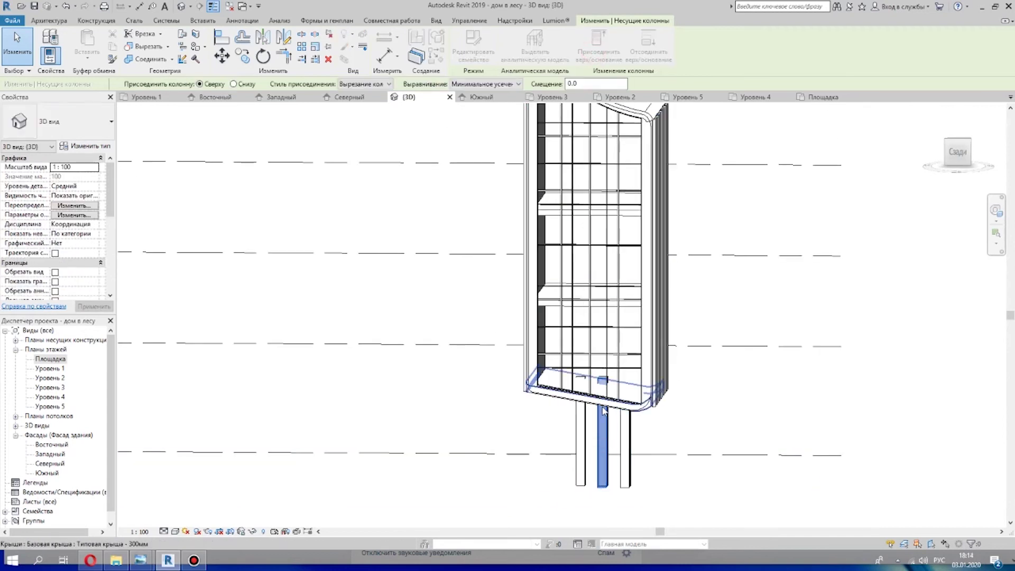
pyautogui.click(1007, 497)
pyautogui.moveTo(644, 452); pyautogui.dragTo(703, 455, button='middle')
pyautogui.click(640, 449)
pyautogui.click(607, 50)
pyautogui.click(592, 164)
pyautogui.click(1006, 497)
# - Attach the top of another column, on the opposite side of the group, to the curved slab
pyautogui.keyDown('shift'); pyautogui.moveTo(754, 413); pyautogui.dragTo(922, 444, button='middle'); pyautogui.keyUp('shift')
pyautogui.scroll(1, 658, 465)
pyautogui.click(665, 432)
pyautogui.click(600, 48)
pyautogui.click(754, 265)
pyautogui.scroll(-1, 878, 410)
pyautogui.scroll(-1, 873, 432)
pyautogui.scroll(-1, 923, 444)
# - Examine the columns in the Площадка and Уровень 1 plans and where they meet the slab in 3D
pyautogui.keyDown('shift'); pyautogui.moveTo(846, 474); pyautogui.dragTo(562, 413, button='middle'); pyautogui.keyUp('shift')
pyautogui.doubleClick(52, 359)
pyautogui.doubleClick(58, 369)
pyautogui.scroll(-2, 557, 413)
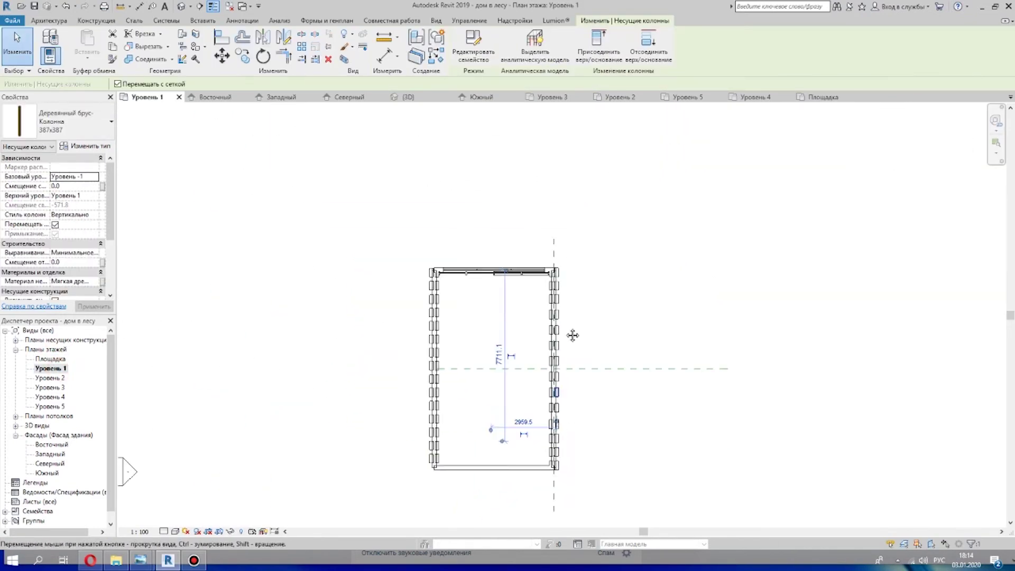
pyautogui.click(180, 6)
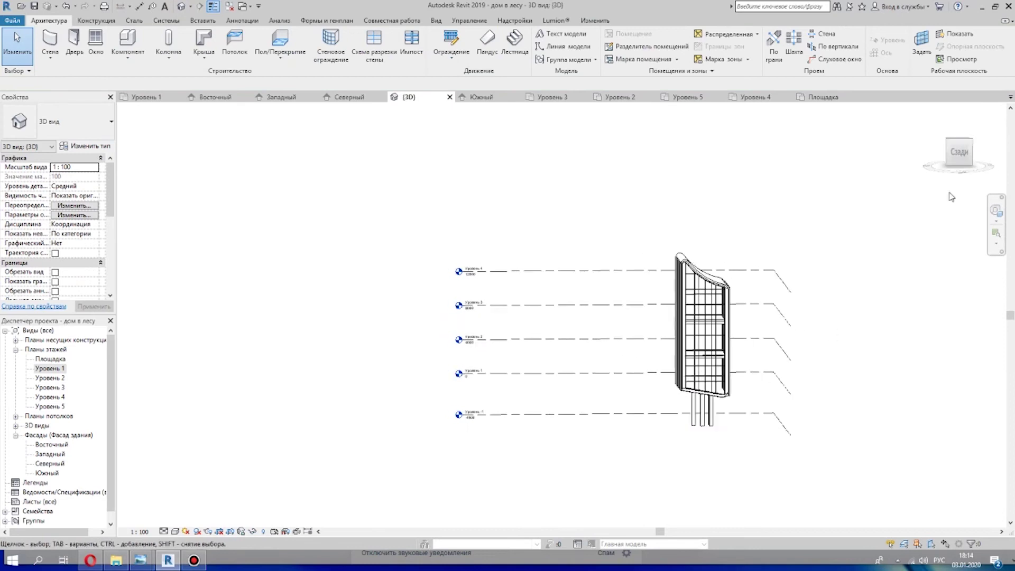
pyautogui.scroll(2, 616, 298)
pyautogui.click(616, 299)
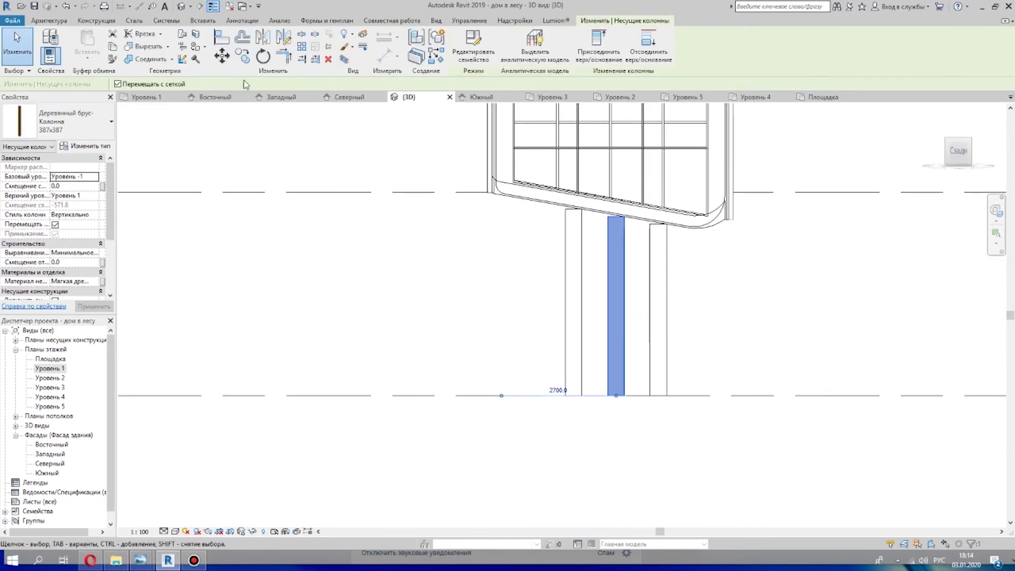
# - Try to attach the top of the outer column beside the middle one to the curved slab
pyautogui.click(575, 397)
pyautogui.scroll(-2, 696, 384)
pyautogui.click(596, 54)
pyautogui.keyDown('shift'); pyautogui.moveTo(924, 384); pyautogui.dragTo(479, 288, button='middle'); pyautogui.keyUp('shift')
pyautogui.press('Escape')
pyautogui.click(614, 365)
# - Examine the house standing on its columns from several sides in 3D and in the Площадка plan
pyautogui.keyDown('shift'); pyautogui.moveTo(675, 390); pyautogui.dragTo(695, 349, button='middle'); pyautogui.keyUp('shift')
pyautogui.scroll(-4, 852, 360)
pyautogui.click(878, 338)
pyautogui.scroll(-3, 677, 351)
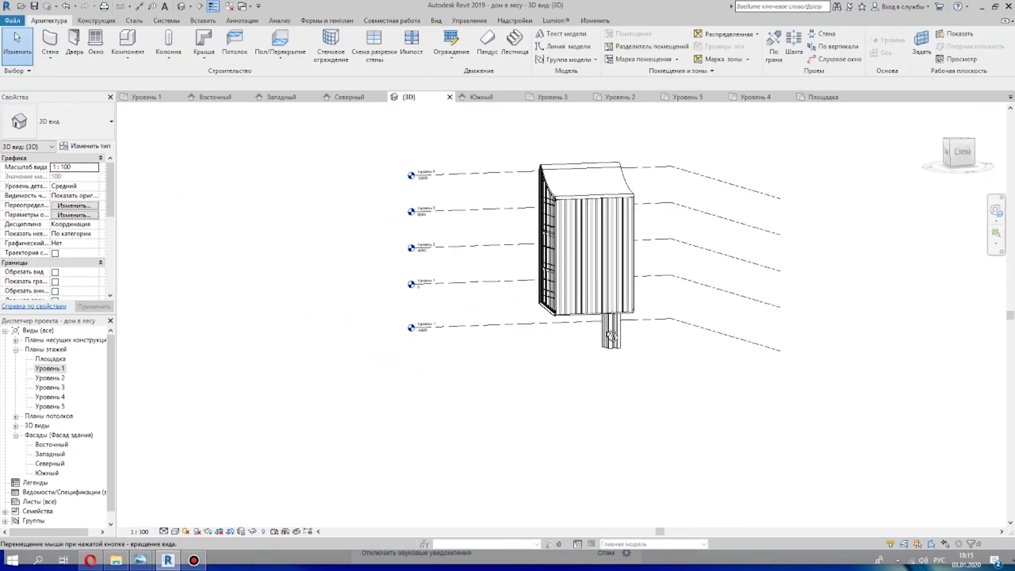
pyautogui.scroll(1, 644, 330)
pyautogui.keyDown('shift'); pyautogui.moveTo(643, 330); pyautogui.dragTo(623, 366, button='middle'); pyautogui.keyUp('shift')
pyautogui.scroll(-4, 623, 366)
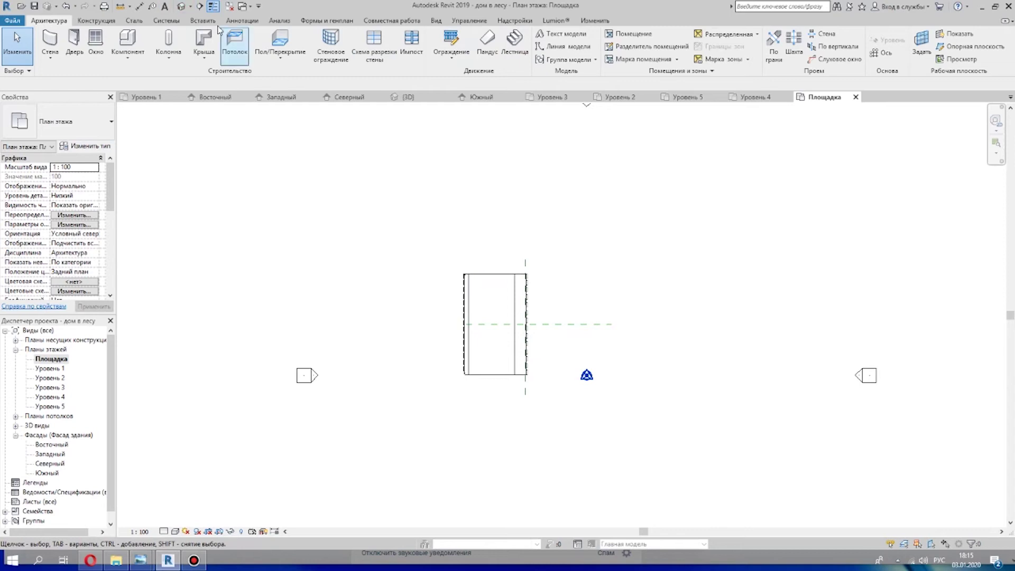
pyautogui.click(181, 6)
# - Create a straight stair run 1000 mm wide from Уровень -1 to Уровень 1 on the Уровень 5 plan
pyautogui.doubleClick(53, 406)
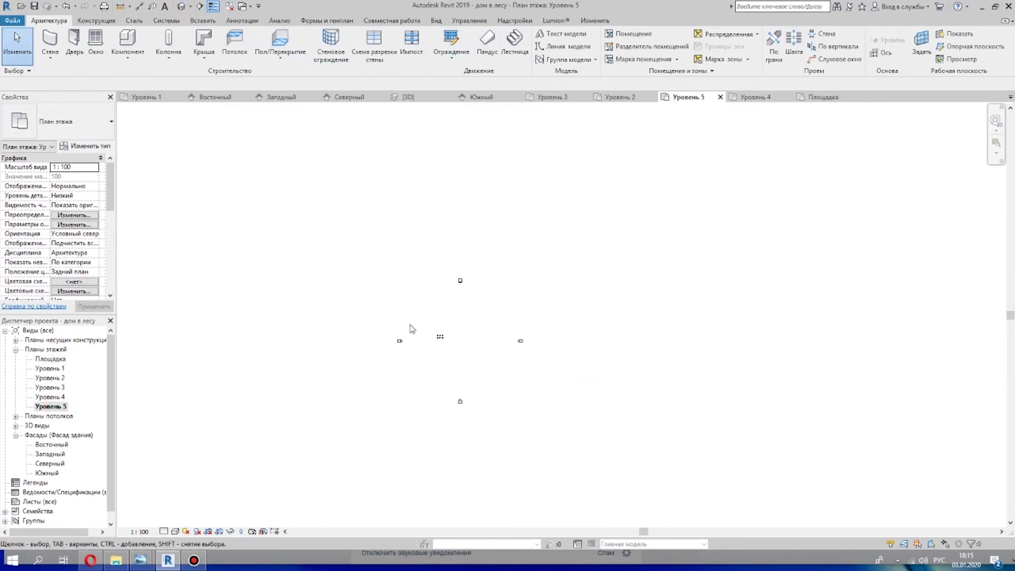
pyautogui.scroll(-4, 677, 296)
pyautogui.click(514, 43)
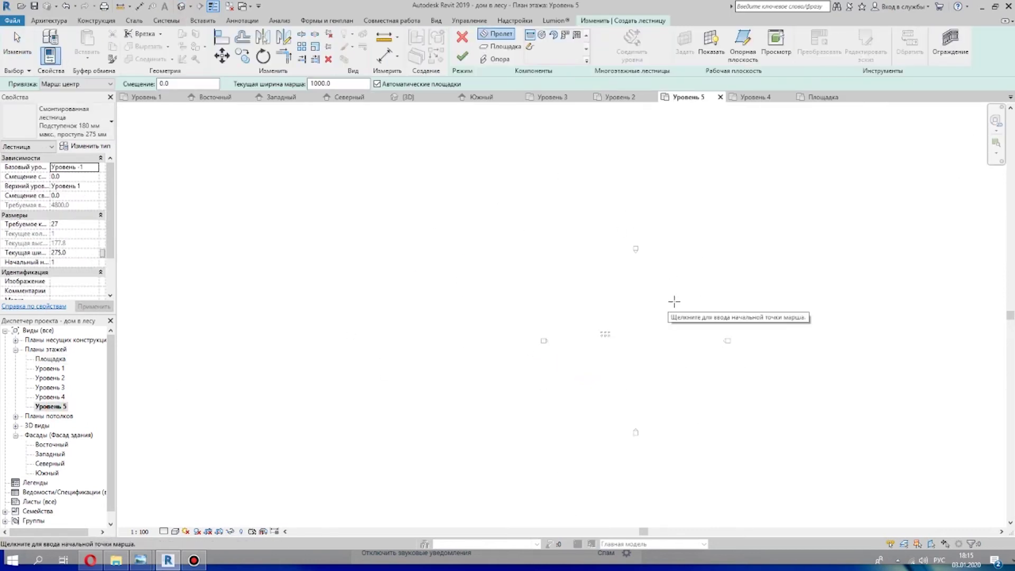
pyautogui.click(181, 7)
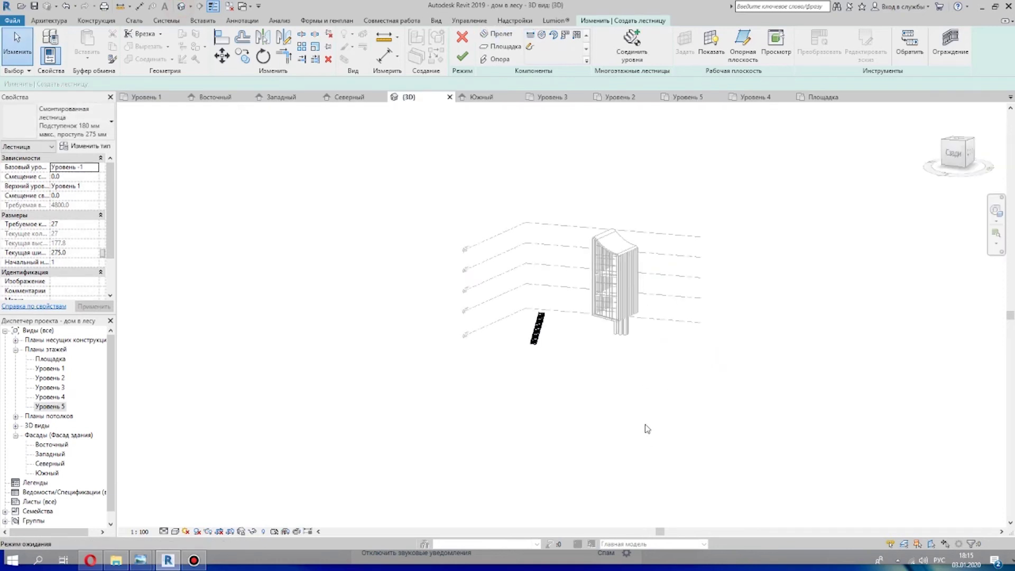
pyautogui.scroll(7, 630, 325)
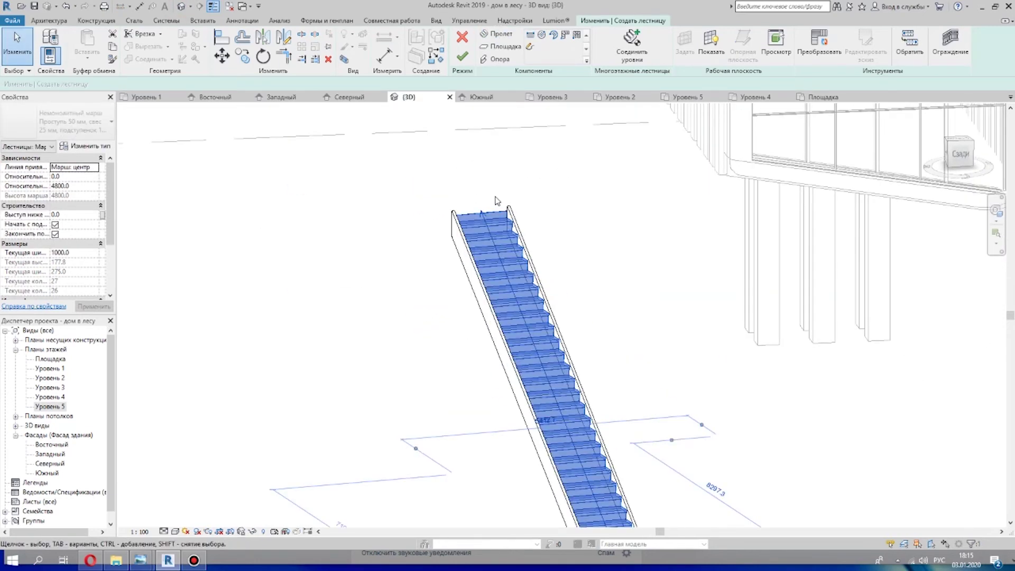
# - Move the stair run toward the house's side wall in the Уровень 5 plan
pyautogui.scroll(-4, 544, 191)
pyautogui.keyDown('shift'); pyautogui.moveTo(559, 195); pyautogui.dragTo(620, 200, button='middle'); pyautogui.keyUp('shift')
pyautogui.click(599, 253)
pyautogui.keyDown('shift'); pyautogui.moveTo(668, 244); pyautogui.dragTo(672, 279, button='middle'); pyautogui.keyUp('shift')
pyautogui.scroll(-3, 574, 271)
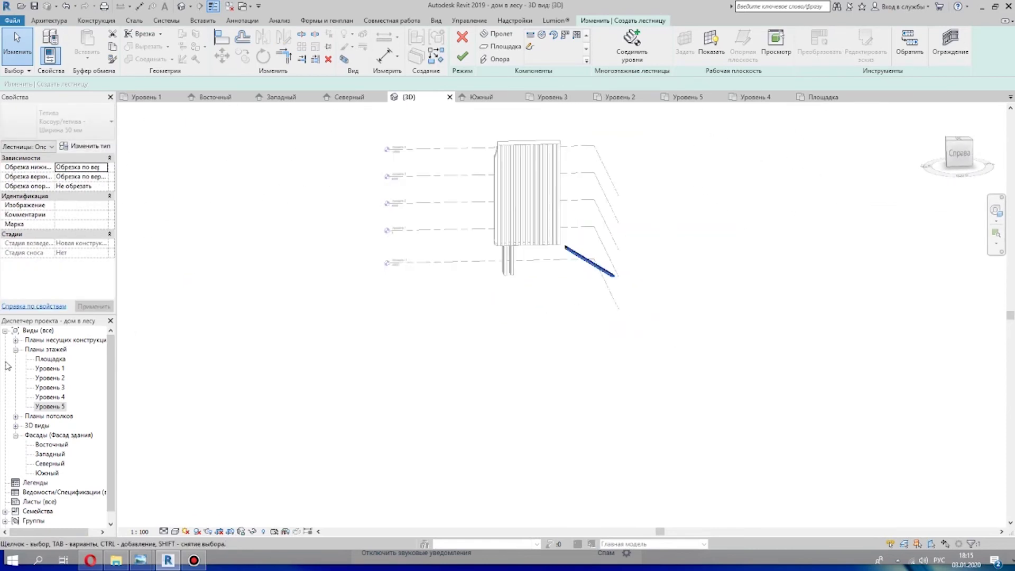
pyautogui.doubleClick(51, 406)
pyautogui.moveTo(659, 149); pyautogui.dragTo(755, 297)
pyautogui.moveTo(722, 236); pyautogui.dragTo(806, 348)
# - Adjust the stair's position against the house in 3D so its upper end meets the side wall
pyautogui.click(409, 98)
pyautogui.keyDown('shift'); pyautogui.moveTo(575, 294); pyautogui.dragTo(578, 268, button='middle'); pyautogui.keyUp('shift')
pyautogui.scroll(6, 578, 269)
pyautogui.scroll(-3, 543, 279)
pyautogui.moveTo(398, 211); pyautogui.dragTo(566, 345)
pyautogui.scroll(4, 582, 233)
pyautogui.keyDown('shift'); pyautogui.moveTo(811, 358); pyautogui.dragTo(777, 353, button='middle'); pyautogui.keyUp('shift')
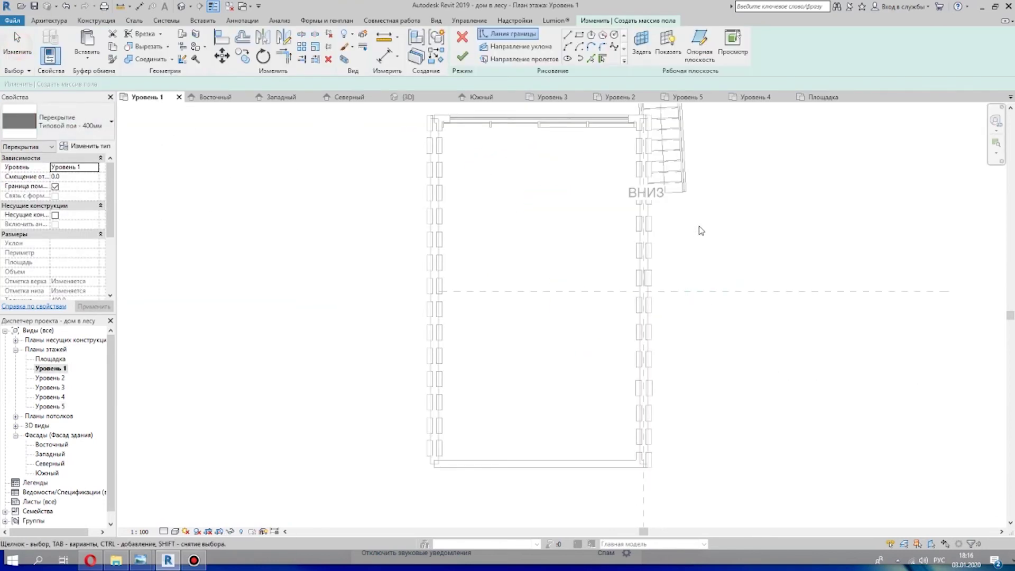
# - Sketch a rectangular floor boundary about 1400 by 4200 mm on Уровень 1, along the outer side wall below the stair
pyautogui.scroll(1, 700, 231)
pyautogui.moveTo(701, 231); pyautogui.dragTo(561, 221, button='middle')
pyautogui.scroll(-2, 561, 220)
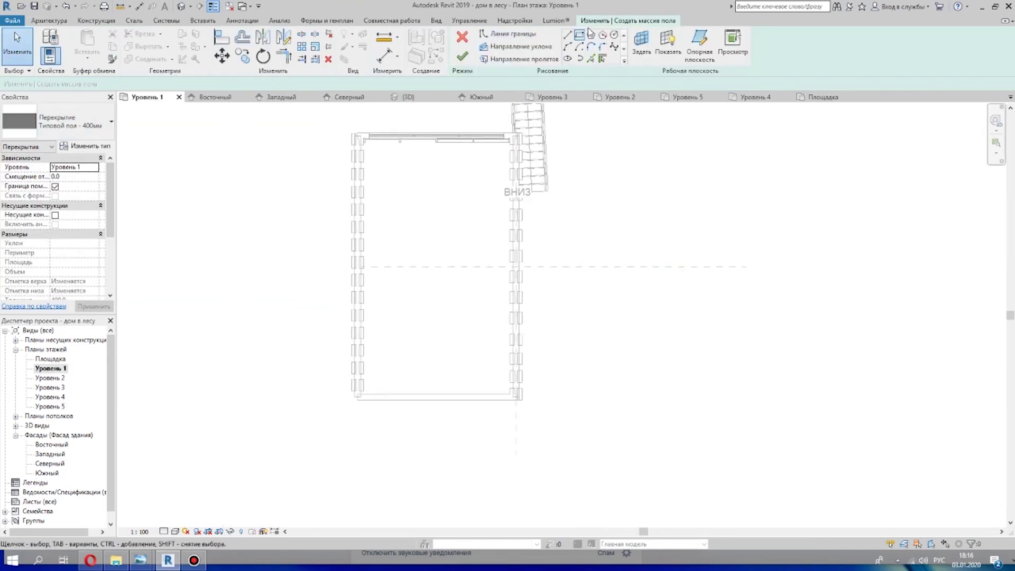
pyautogui.click(579, 34)
pyautogui.scroll(3, 556, 218)
pyautogui.click(493, 232)
pyautogui.scroll(-2, 613, 285)
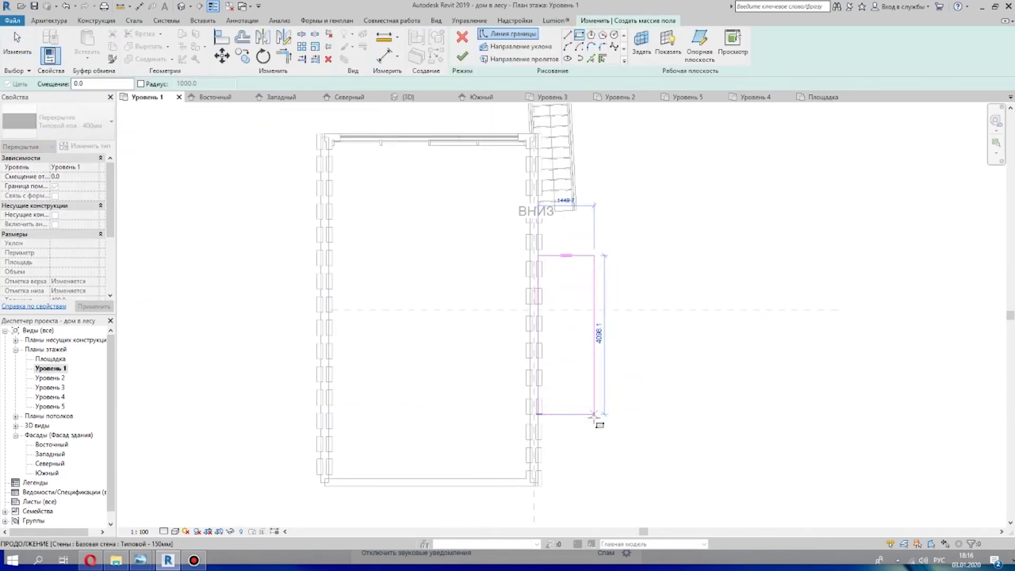
pyautogui.click(591, 412)
pyautogui.scroll(4, 592, 415)
pyautogui.click(593, 414)
pyautogui.scroll(-4, 607, 351)
pyautogui.scroll(2, 608, 352)
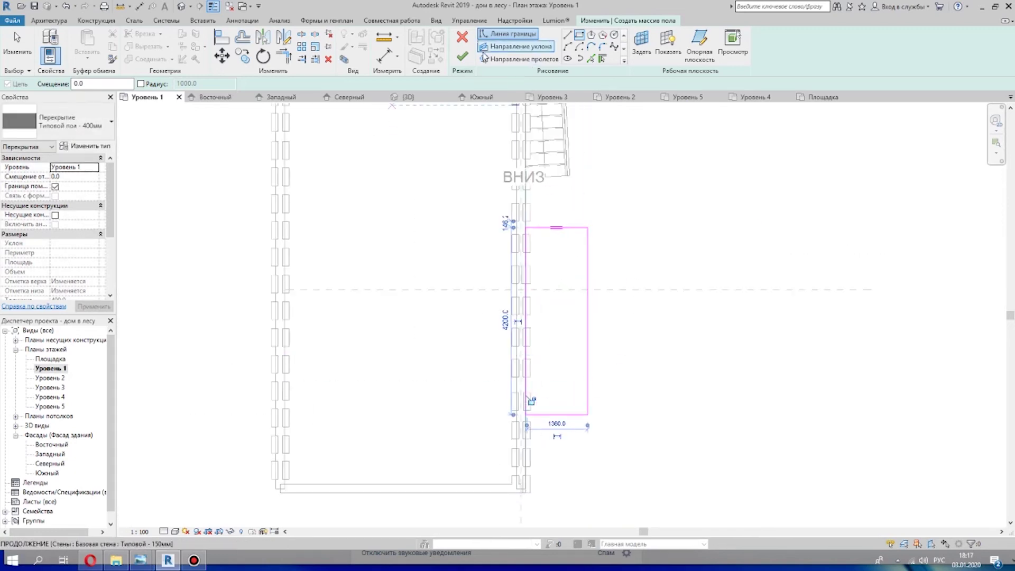
# - Finish the Уровень 1 landing floor as Типовой пол - 400мм and view it beside the stair in 3D
pyautogui.click(462, 57)
pyautogui.scroll(-2, 664, 252)
pyautogui.click(664, 251)
pyautogui.click(409, 97)
pyautogui.keyDown('shift'); pyautogui.moveTo(556, 302); pyautogui.dragTo(507, 175, button='middle'); pyautogui.keyUp('shift')
# - Change the landing floor's type to Деревянная балка 220мм - Деревянная отделка and set its offset from Уровень 1 to 200
pyautogui.scroll(3, 439, 273)
pyautogui.click(393, 249)
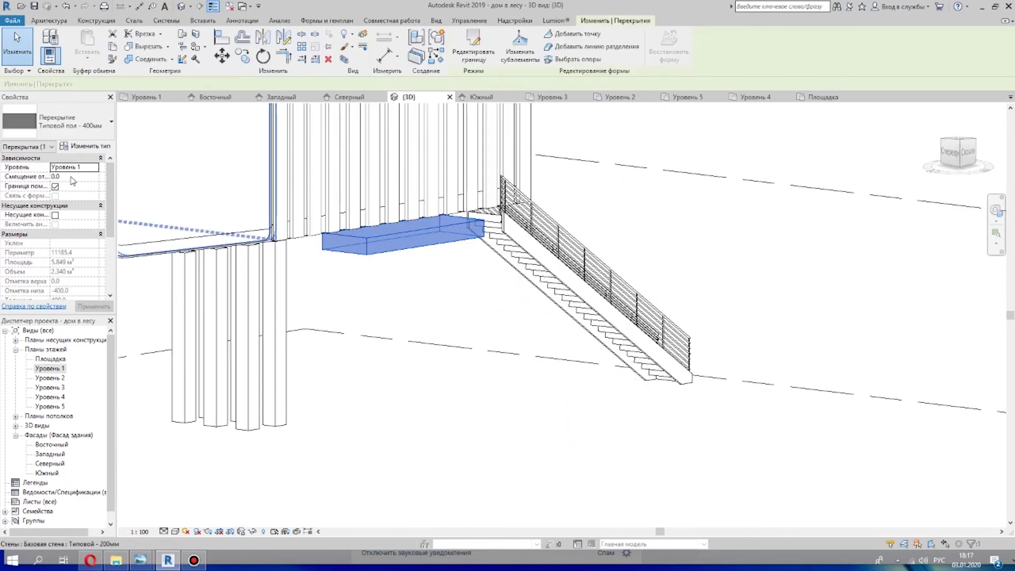
pyautogui.scroll(3, 413, 236)
pyautogui.click(91, 121)
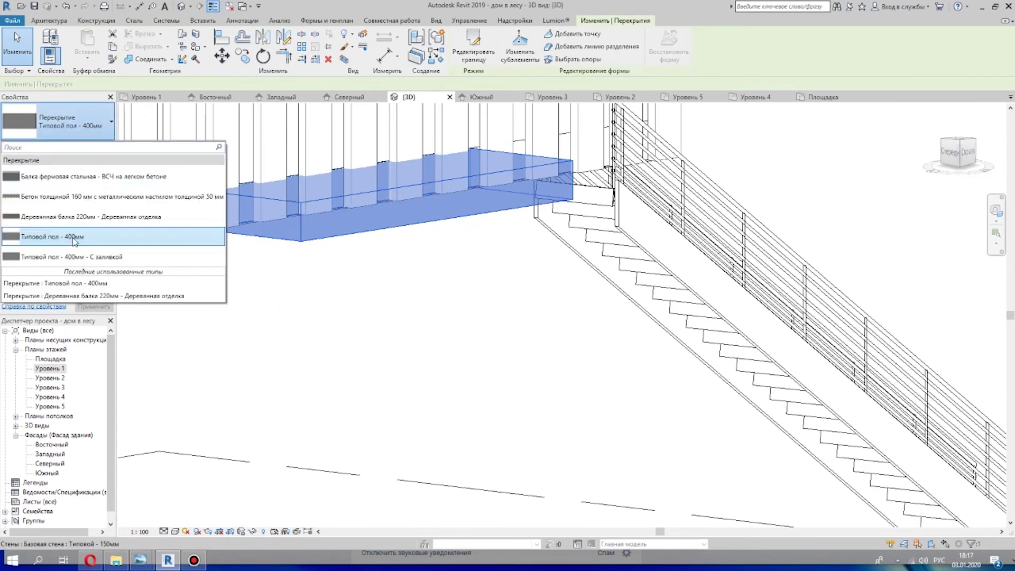
pyautogui.click(79, 214)
pyautogui.moveTo(74, 176); pyautogui.dragTo(51, 177)
pyautogui.write('200')
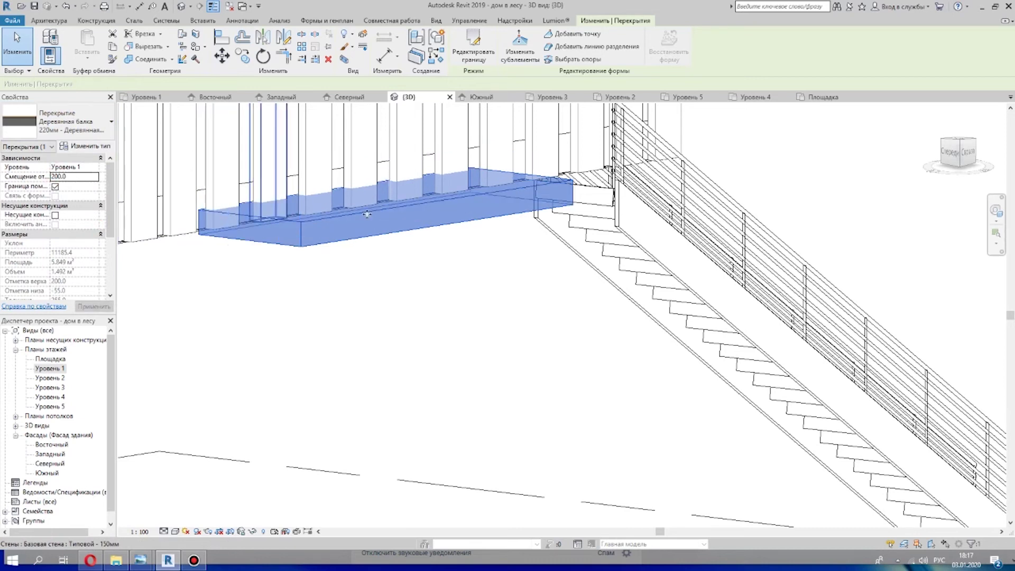
# - Rotate the stair 90° in the Уровень 1 plan and place it perpendicular to the landing's outer edge
pyautogui.scroll(-3, 529, 306)
pyautogui.keyDown('shift'); pyautogui.moveTo(818, 354); pyautogui.dragTo(614, 458, button='middle'); pyautogui.keyUp('shift')
pyautogui.click(615, 458)
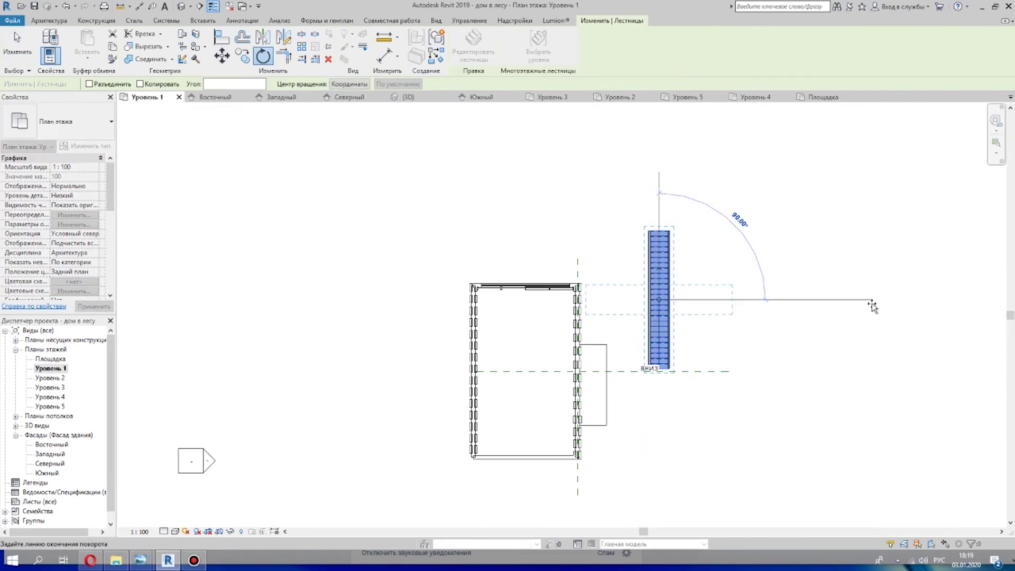
pyautogui.click(805, 302)
pyautogui.click(697, 409)
pyautogui.scroll(8, 582, 438)
pyautogui.press('a')
pyautogui.press('l')
pyautogui.scroll(-8, 591, 248)
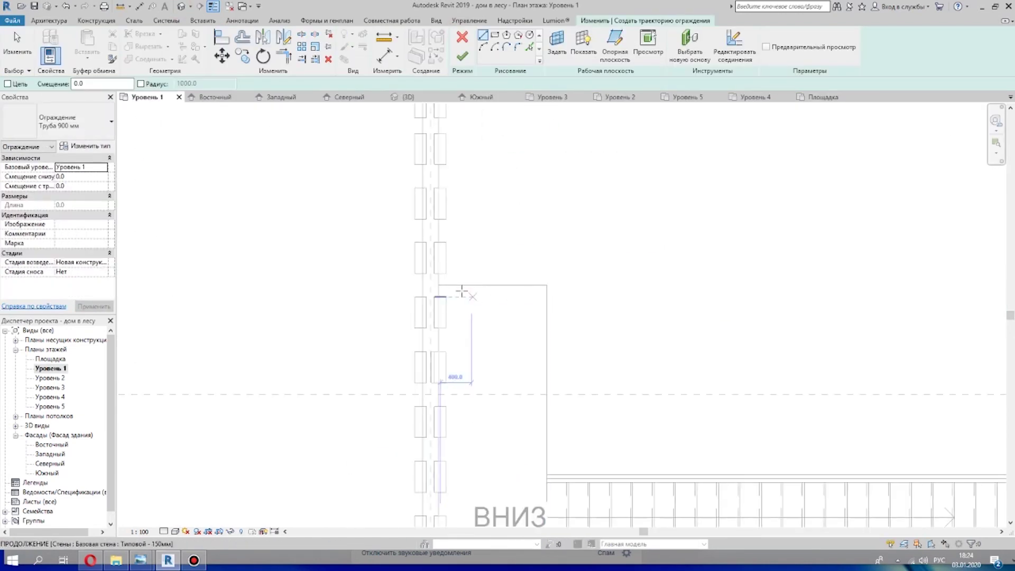
# - Create a Труба 900 мм railing along the landing's upper edge and about 2340 mm down its outer edge to the stair
pyautogui.scroll(2, 461, 291)
pyautogui.click(439, 291)
pyautogui.click(619, 290)
pyautogui.scroll(-2, 614, 296)
pyautogui.scroll(-2, 787, 371)
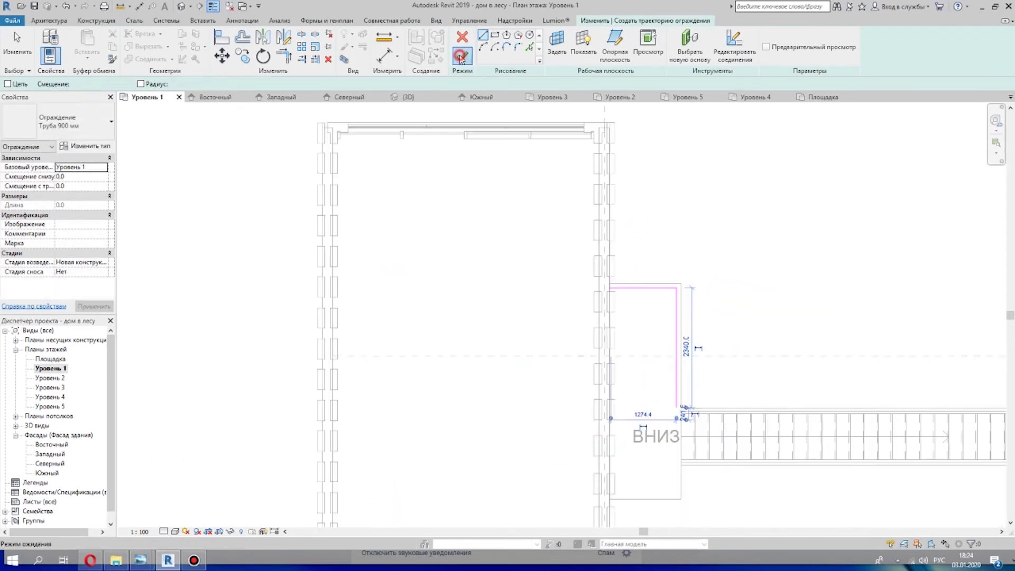
pyautogui.click(462, 56)
# - Create a second landing railing, about 1340 mm along the lower edge and back up the outer edge to the stair
pyautogui.scroll(-2, 756, 289)
pyautogui.moveTo(780, 317); pyautogui.dragTo(613, 197, button='middle')
pyautogui.click(54, 22)
pyautogui.click(452, 42)
pyautogui.scroll(3, 554, 260)
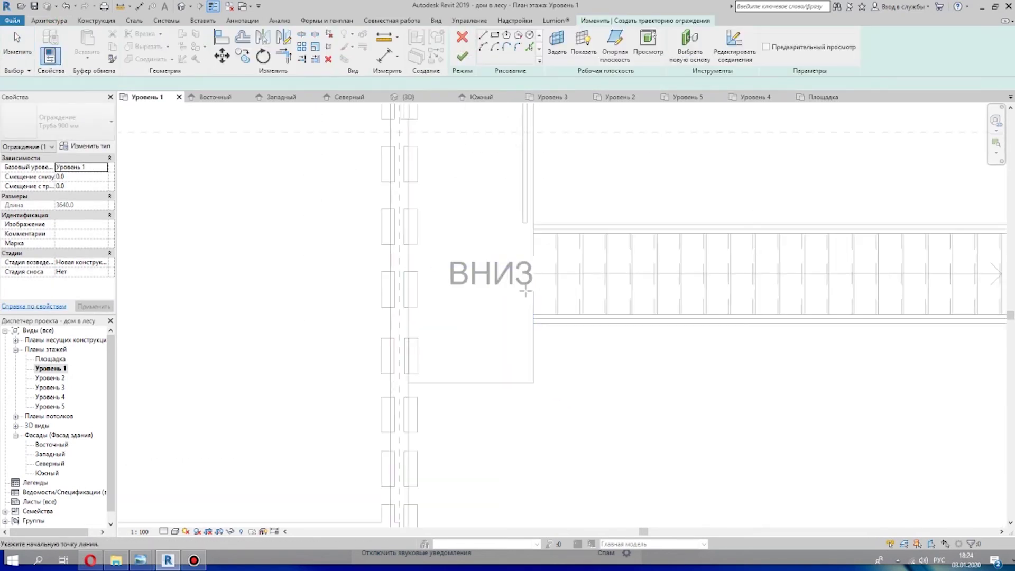
pyautogui.scroll(4, 409, 377)
pyautogui.scroll(-1, 780, 353)
pyautogui.click(833, 353)
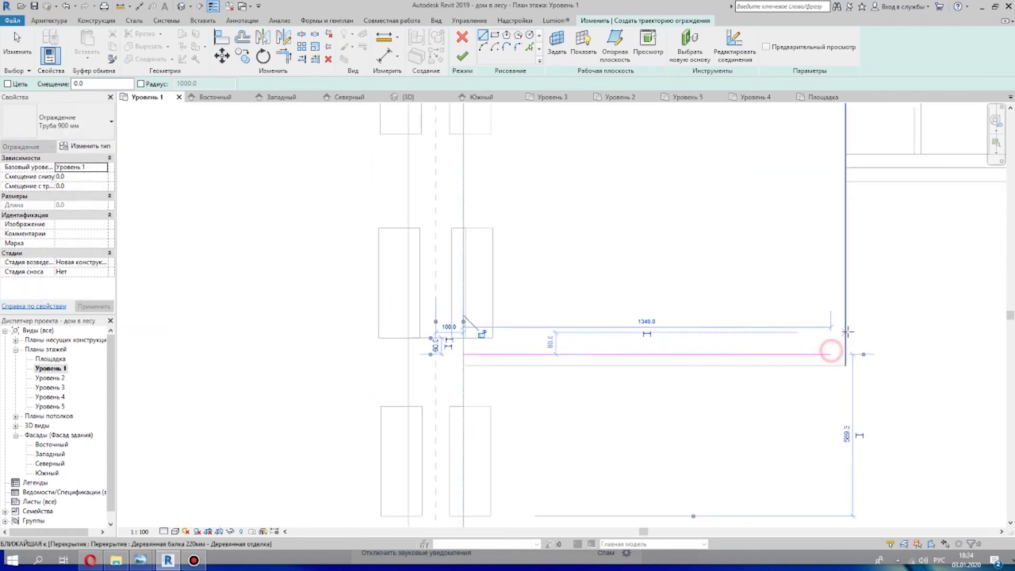
pyautogui.scroll(-2, 846, 335)
pyautogui.moveTo(846, 335); pyautogui.dragTo(689, 433, button='middle')
pyautogui.click(686, 441)
# - Edit the upper landing railing's path so that it runs closer to the landing's edges
pyautogui.moveTo(808, 265); pyautogui.dragTo(747, 220, button='middle')
pyautogui.scroll(1, 609, 151)
pyautogui.moveTo(609, 148); pyautogui.dragTo(588, 278, button='middle')
pyautogui.click(602, 238)
pyautogui.click(686, 259)
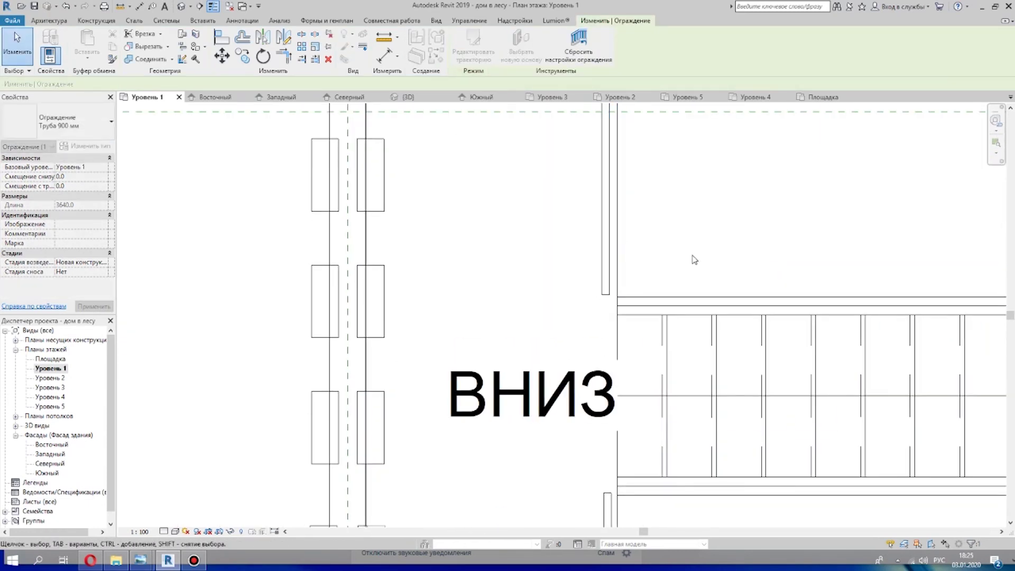
pyautogui.scroll(-3, 677, 410)
pyautogui.scroll(4, 559, 228)
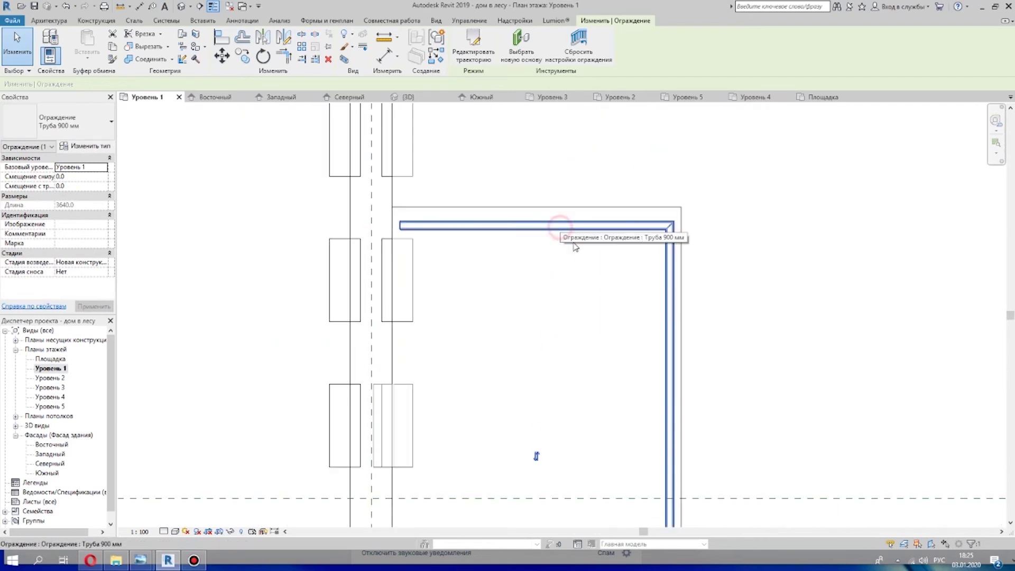
pyautogui.click(404, 220)
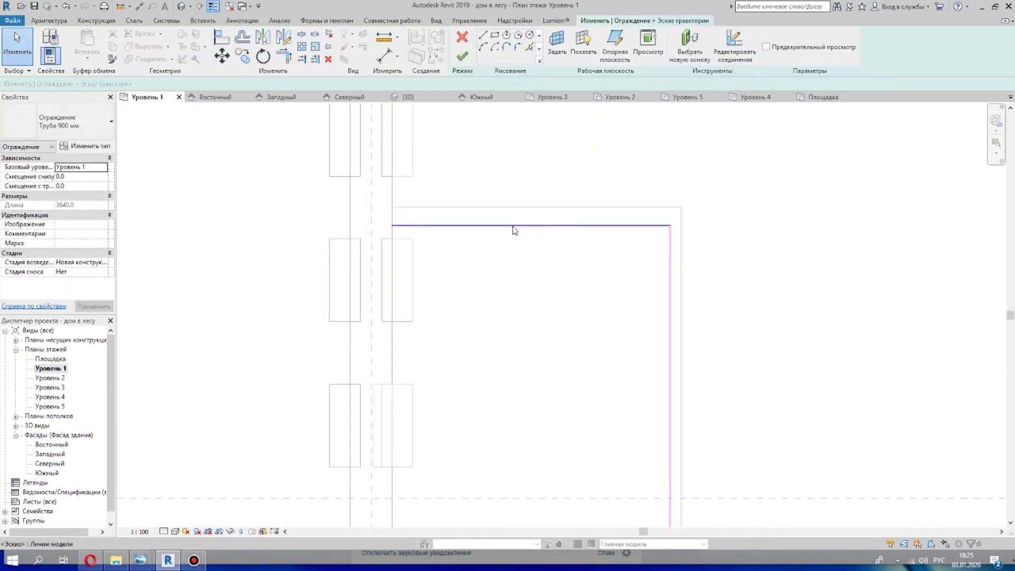
pyautogui.moveTo(520, 218); pyautogui.dragTo(520, 220)
pyautogui.click(462, 56)
# - Edit the lower landing railing's path so its outer leg is 630 mm long and runs close to the landing's edge
pyautogui.scroll(-3, 861, 453)
pyautogui.moveTo(861, 453)
pyautogui.mouseDown(button='middle')
pyautogui.moveTo(848, 351)
pyautogui.moveTo(618, 125)
pyautogui.mouseUp(button='middle')
pyautogui.scroll(-1, 618, 125)
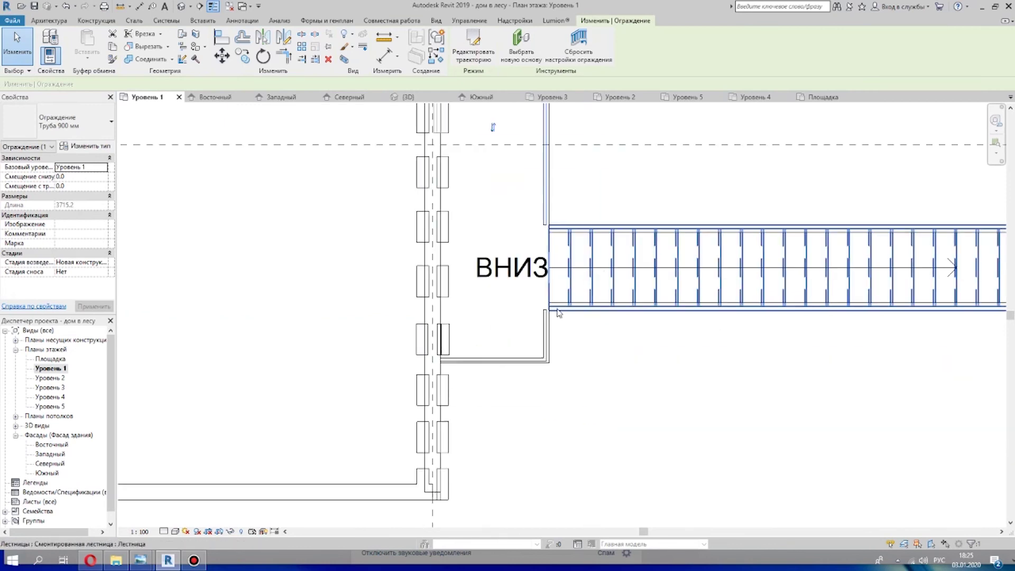
pyautogui.scroll(3, 546, 335)
pyautogui.click(536, 295)
pyautogui.click(476, 55)
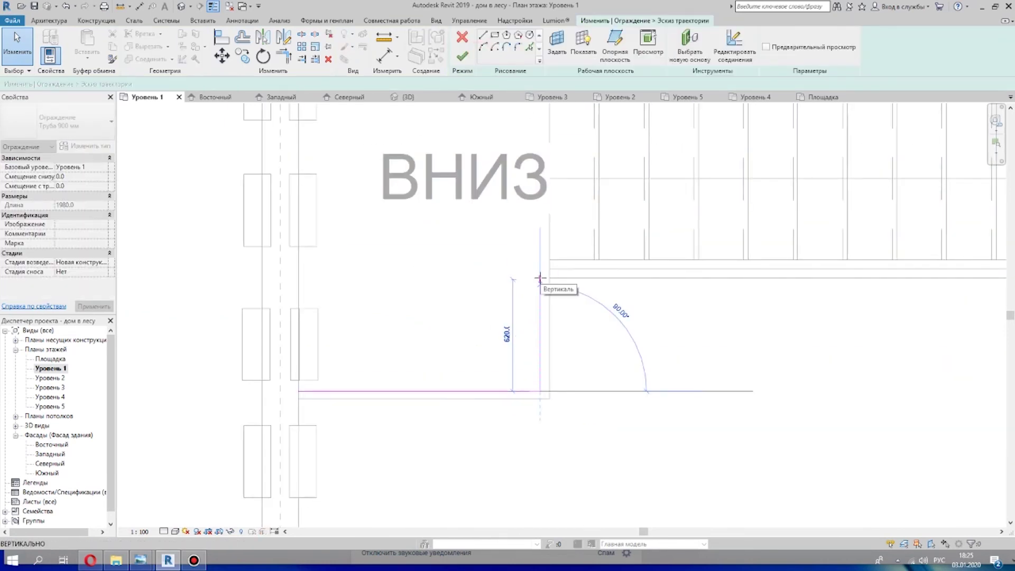
pyautogui.scroll(3, 532, 283)
pyautogui.moveTo(559, 261); pyautogui.dragTo(559, 267)
pyautogui.scroll(-3, 749, 280)
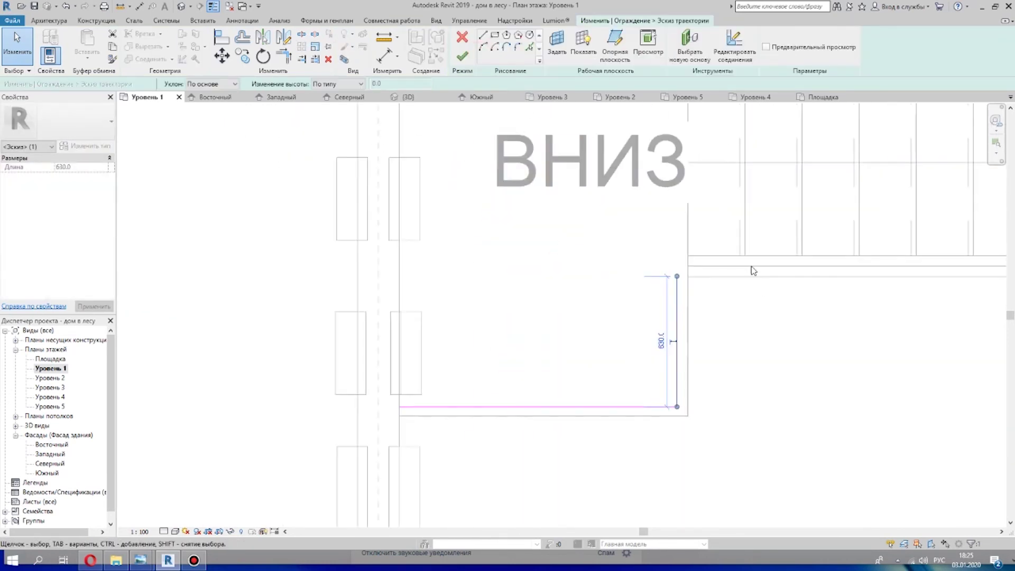
pyautogui.click(464, 57)
# - Change both landing railings to the Прямоугольного сечения 900 мм type in the 3D view
pyautogui.scroll(-4, 692, 270)
pyautogui.click(408, 97)
pyautogui.click(630, 290)
pyautogui.scroll(3, 630, 290)
pyautogui.moveTo(629, 290)
pyautogui.keyDown('shift'); pyautogui.mouseDown(button='middle')
pyautogui.moveTo(564, 269)
pyautogui.moveTo(568, 277)
pyautogui.mouseUp(button='middle'); pyautogui.keyUp('shift')
pyautogui.click(582, 299)
pyautogui.click(97, 130)
pyautogui.click(87, 175)
pyautogui.click(535, 243)
pyautogui.click(79, 127)
pyautogui.click(78, 174)
pyautogui.scroll(-2, 508, 216)
pyautogui.keyDown('shift'); pyautogui.moveTo(547, 249); pyautogui.dragTo(752, 263, button='middle'); pyautogui.keyUp('shift')
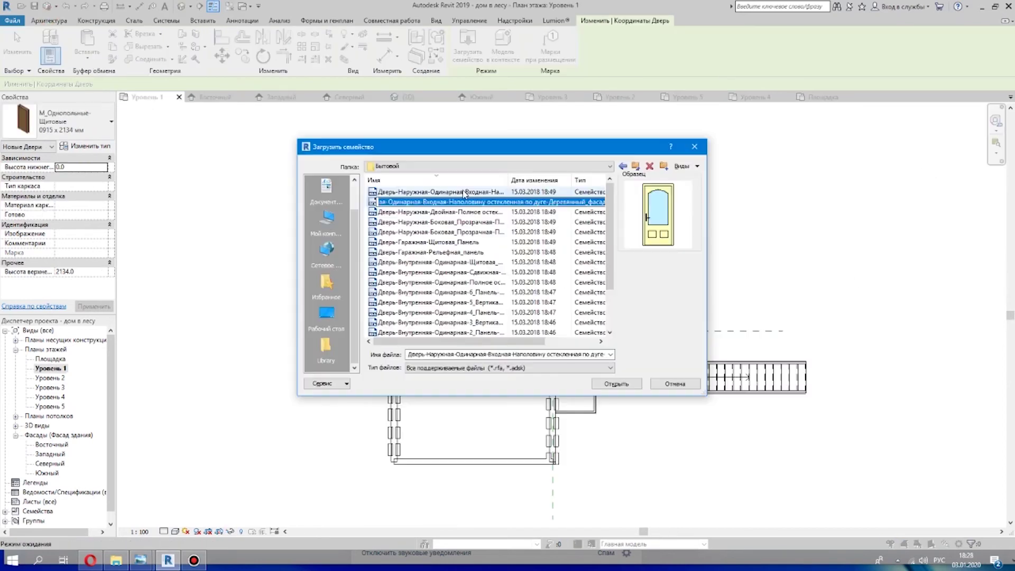
# - Load the fully glazed exterior double door family and place its 1600 x 2400 мм type in the side wall behind the landing
pyautogui.click(616, 384)
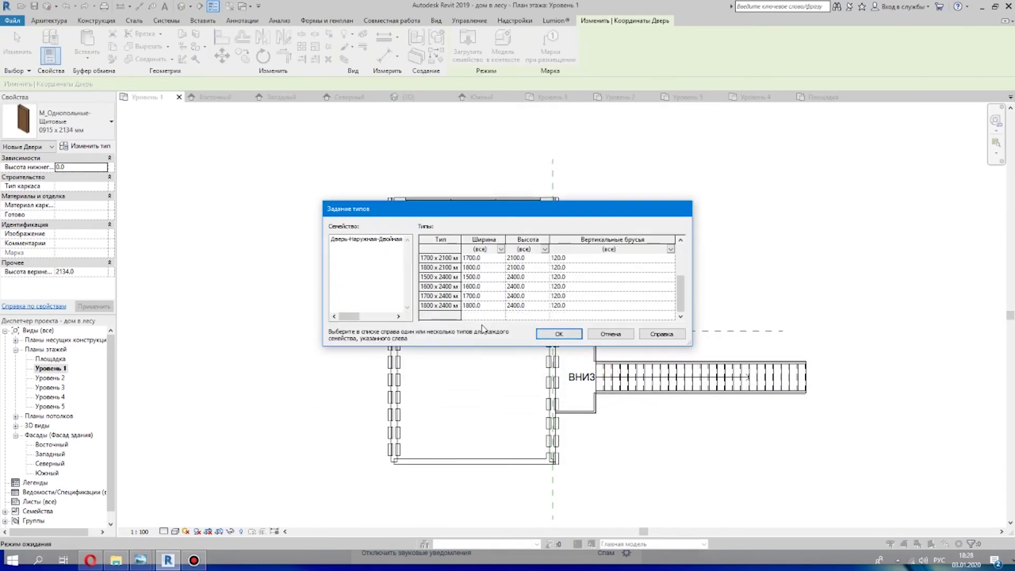
pyautogui.click(553, 334)
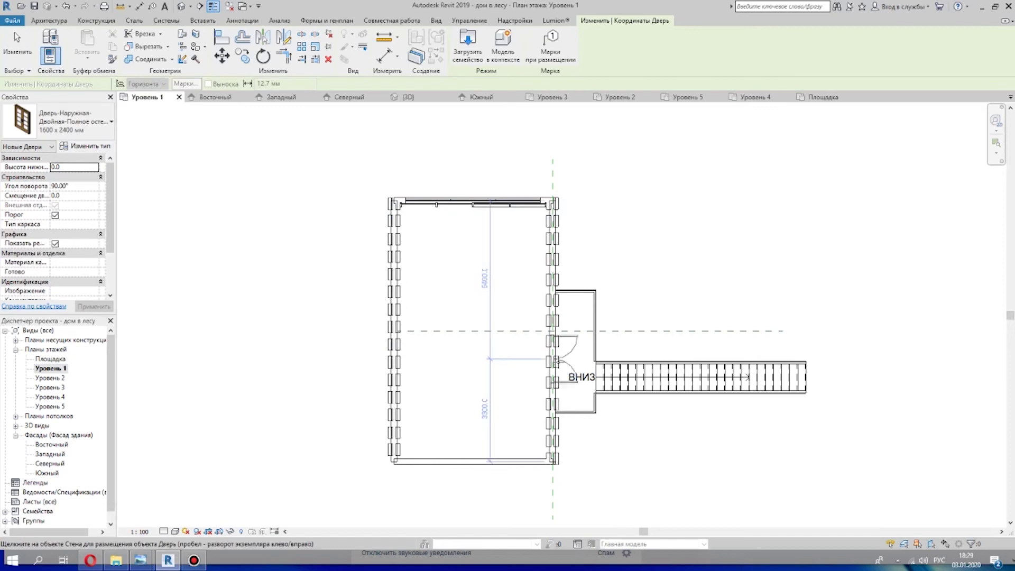
pyautogui.click(181, 7)
pyautogui.scroll(6, 606, 288)
pyautogui.keyDown('shift'); pyautogui.moveTo(632, 266); pyautogui.dragTo(651, 233, button='middle'); pyautogui.keyUp('shift')
pyautogui.scroll(-3, 646, 222)
pyautogui.scroll(2, 688, 211)
pyautogui.press('Escape')
# - Raise the bottom of the 150 mm wall slat covering the double door up to the door's top edge
pyautogui.scroll(2, 687, 211)
pyautogui.click(730, 219)
pyautogui.scroll(-5, 787, 239)
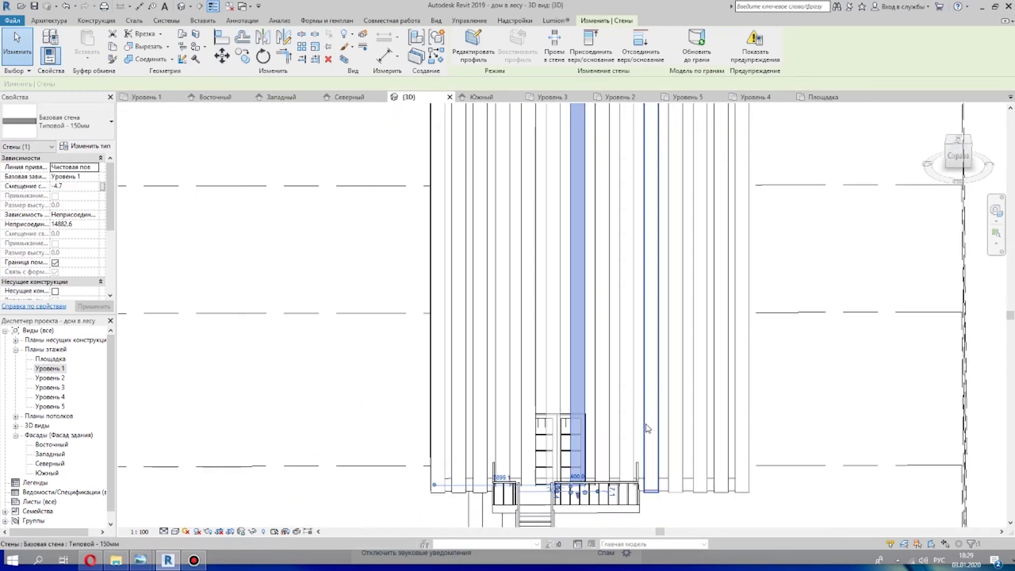
pyautogui.press('Escape')
pyautogui.scroll(-2, 667, 376)
pyautogui.scroll(5, 648, 418)
pyautogui.scroll(-4, 640, 455)
pyautogui.scroll(4, 621, 509)
pyautogui.moveTo(621, 509); pyautogui.dragTo(619, 397, button='middle')
pyautogui.click(644, 294)
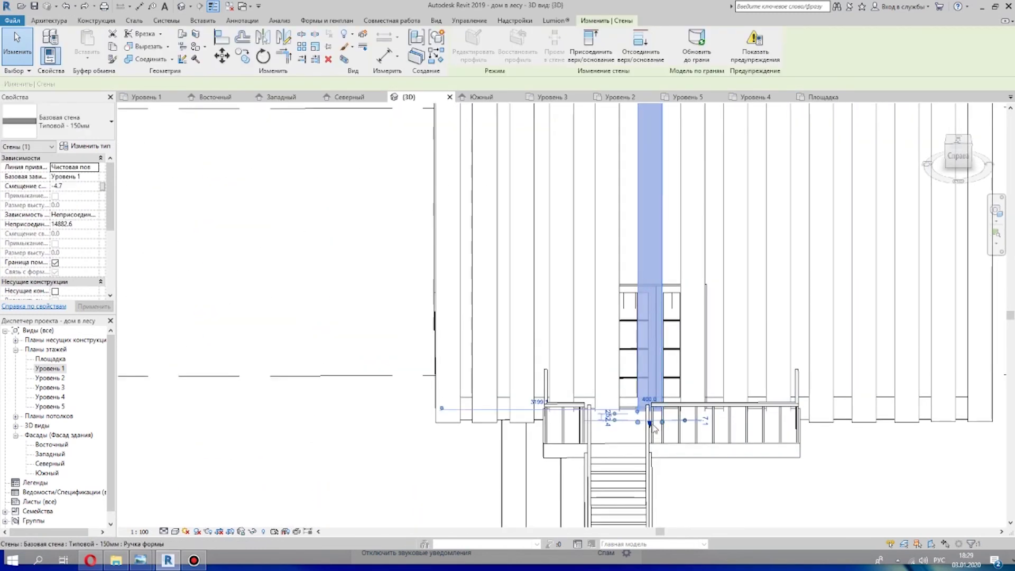
pyautogui.scroll(4, 652, 428)
pyautogui.moveTo(641, 416); pyautogui.dragTo(639, 120)
pyautogui.scroll(-2, 673, 137)
pyautogui.moveTo(672, 136); pyautogui.dragTo(617, 373, button='middle')
pyautogui.moveTo(596, 363); pyautogui.dragTo(592, 292)
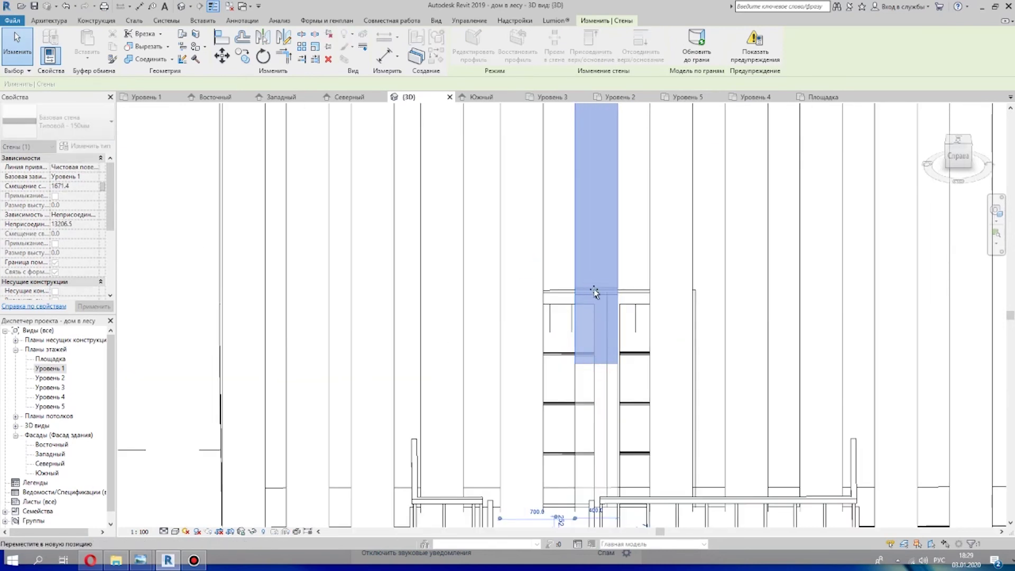
pyautogui.scroll(-1, 702, 336)
# - Adjust the neighbouring slats that still cover the double door, viewing the side wall straight on
pyautogui.click(957, 157)
pyautogui.scroll(4, 524, 362)
pyautogui.moveTo(527, 361); pyautogui.dragTo(521, 127, button='middle')
pyautogui.scroll(3, 547, 322)
pyautogui.moveTo(481, 232); pyautogui.dragTo(607, 252)
pyautogui.scroll(-2, 606, 252)
pyautogui.moveTo(592, 458); pyautogui.dragTo(538, 275)
pyautogui.scroll(2, 612, 234)
pyautogui.scroll(-3, 659, 245)
# - Delete the three remaining pieces that obstruct the double door
pyautogui.click(527, 256)
pyautogui.scroll(5, 538, 235)
pyautogui.scroll(-5, 653, 227)
pyautogui.moveTo(722, 247); pyautogui.dragTo(598, 291, button='middle')
pyautogui.click(584, 341)
pyautogui.press('Delete')
pyautogui.click(509, 350)
pyautogui.press('Delete')
pyautogui.click(631, 345)
pyautogui.press('Delete')
pyautogui.scroll(-1, 751, 352)
pyautogui.scroll(-5, 751, 352)
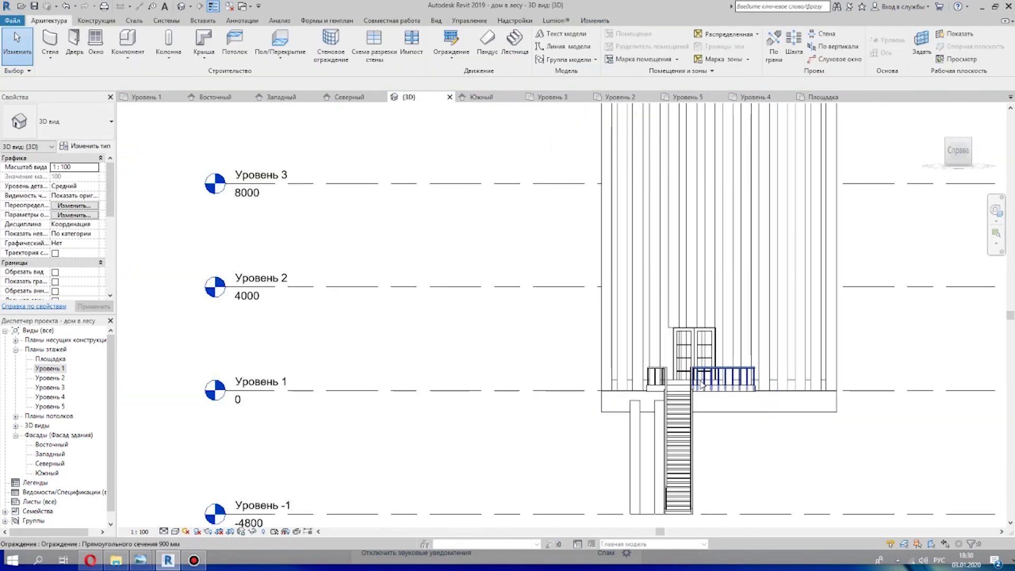
# - Examine the cleared entrance door, the slats around it and the landing railings from the side
pyautogui.scroll(6, 707, 364)
pyautogui.click(692, 313)
pyautogui.click(770, 502)
pyautogui.scroll(2, 677, 284)
pyautogui.scroll(-2, 756, 319)
pyautogui.scroll(-3, 818, 412)
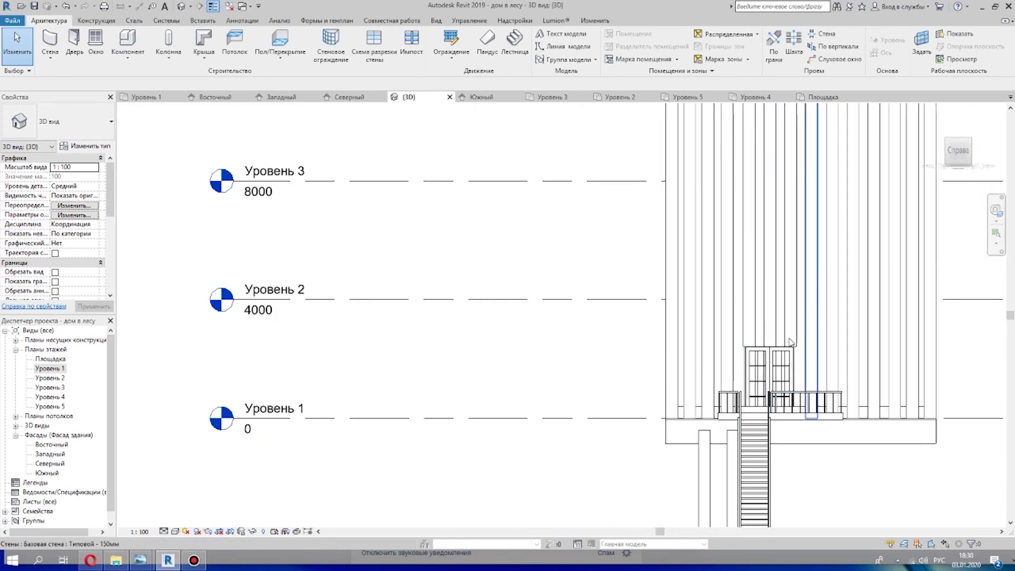
pyautogui.scroll(2, 815, 310)
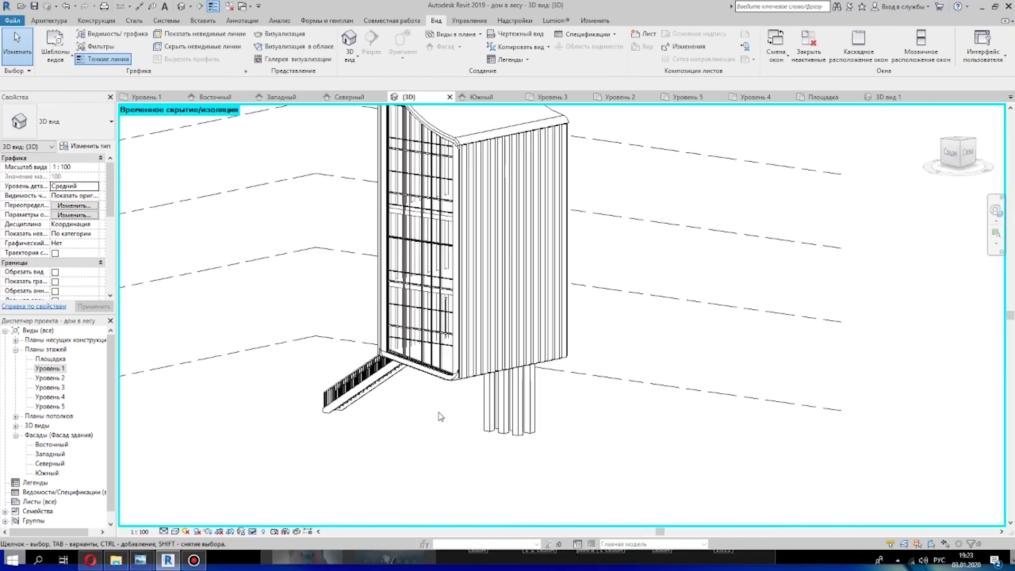
# - Stretch the bottoms of five adjacent slats on the opposite side wall downward by stepped, gradually decreasing amounts
pyautogui.keyDown('shift'); pyautogui.moveTo(437, 414); pyautogui.dragTo(446, 390, button='middle'); pyautogui.keyUp('shift')
pyautogui.scroll(4, 445, 390)
pyautogui.keyDown('shift'); pyautogui.moveTo(682, 375); pyautogui.dragTo(639, 349, button='middle'); pyautogui.keyUp('shift')
pyautogui.click(623, 337)
pyautogui.moveTo(623, 338); pyautogui.dragTo(623, 439)
pyautogui.click(604, 329)
pyautogui.moveTo(604, 338); pyautogui.dragTo(604, 420)
pyautogui.click(584, 328)
pyautogui.moveTo(584, 339); pyautogui.dragTo(584, 401)
pyautogui.click(564, 328)
pyautogui.moveTo(564, 339); pyautogui.dragTo(564, 386)
pyautogui.click(544, 324)
pyautogui.moveTo(544, 339); pyautogui.dragTo(545, 369)
# - Adjust the bottom of another side-wall slat to continue the stepped lower edge, and check it from several angles
pyautogui.scroll(2, 667, 360)
pyautogui.scroll(-6, 636, 347)
pyautogui.moveTo(636, 345)
pyautogui.keyDown('shift'); pyautogui.mouseDown(button='middle')
pyautogui.moveTo(795, 351)
pyautogui.moveTo(637, 346)
pyautogui.mouseUp(button='middle'); pyautogui.keyUp('shift')
pyautogui.scroll(5, 595, 348)
pyautogui.click(548, 275)
pyautogui.moveTo(546, 288); pyautogui.dragTo(512, 298)
pyautogui.click(511, 281)
pyautogui.scroll(-3, 653, 331)
pyautogui.keyDown('shift'); pyautogui.moveTo(653, 330); pyautogui.dragTo(742, 387, button='middle'); pyautogui.keyUp('shift')
pyautogui.scroll(-2, 742, 387)
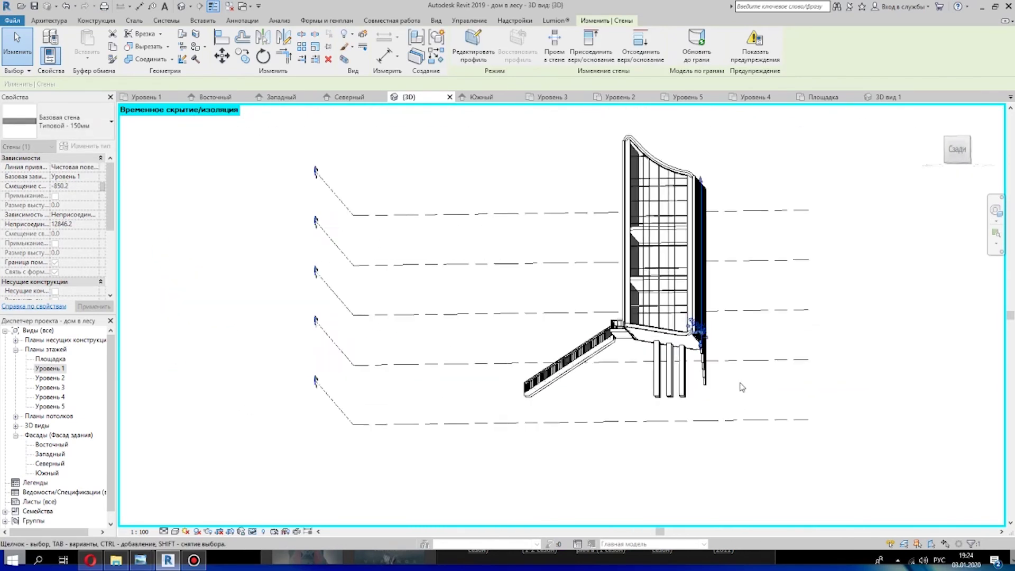
pyautogui.scroll(2, 732, 383)
pyautogui.scroll(-2, 783, 341)
pyautogui.keyDown('shift'); pyautogui.moveTo(788, 341); pyautogui.dragTo(711, 330, button='middle'); pyautogui.keyUp('shift')
pyautogui.scroll(3, 703, 291)
pyautogui.scroll(-2, 678, 276)
pyautogui.moveTo(687, 296); pyautogui.dragTo(587, 333, button='middle')
# - Paint the roof's curved middle face with Алюминий (2) and switch the 3D view to a coloured, shaded display
pyautogui.click(411, 188)
pyautogui.scroll(3, 470, 210)
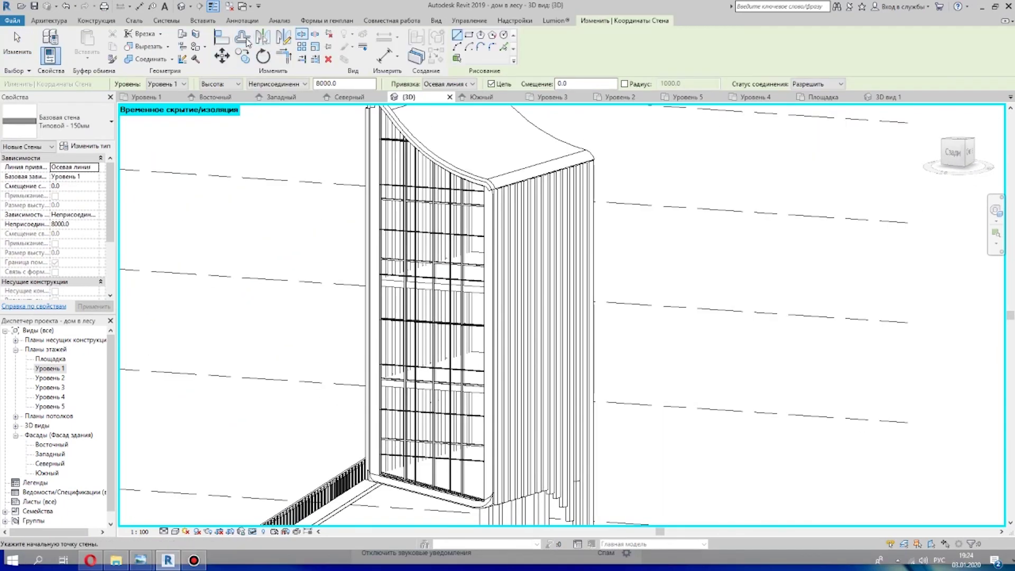
pyautogui.press('p')
pyautogui.press('t')
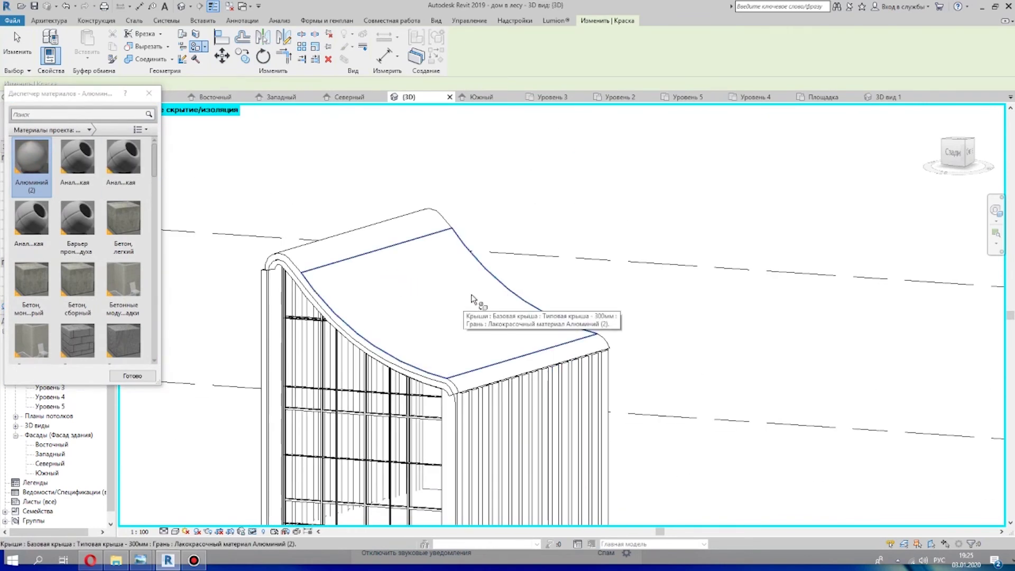
pyautogui.scroll(-2, 472, 299)
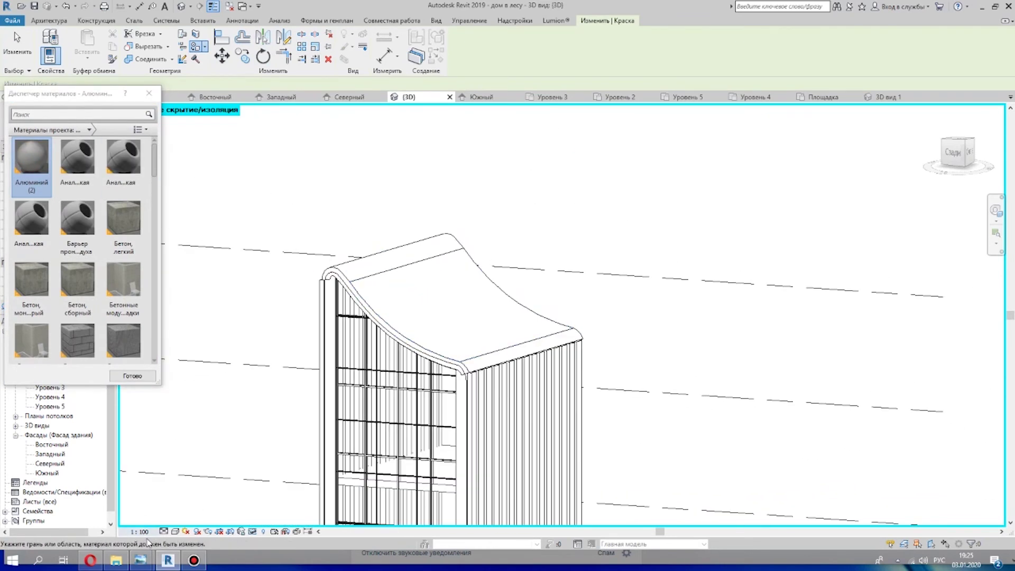
pyautogui.click(222, 489)
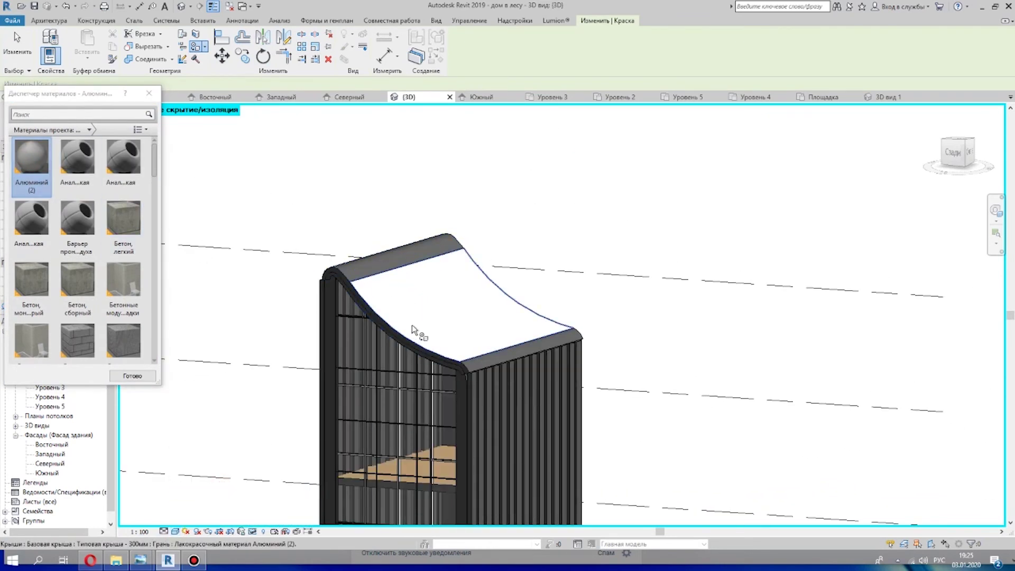
# - Finish painting the roof face and set the 3D view's visual style back to a filled display with colours
pyautogui.scroll(2, 412, 329)
pyautogui.press('Escape')
pyautogui.press('Escape')
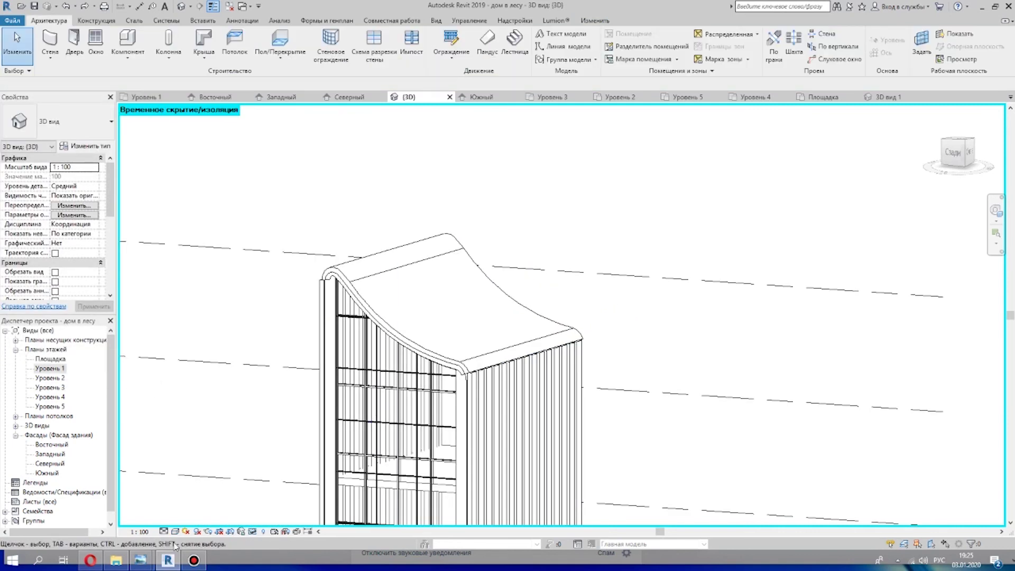
pyautogui.click(210, 479)
pyautogui.click(175, 531)
pyautogui.click(205, 488)
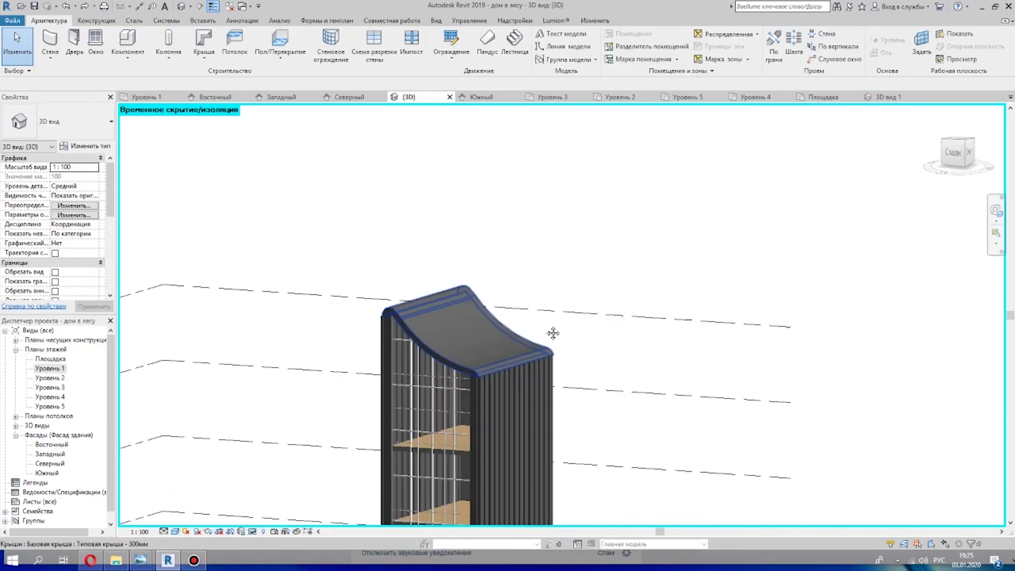
# - Paint slats on the side wall with the stepped lower edge with Алюминий (2)
pyautogui.scroll(2, 467, 245)
pyautogui.scroll(5, 371, 431)
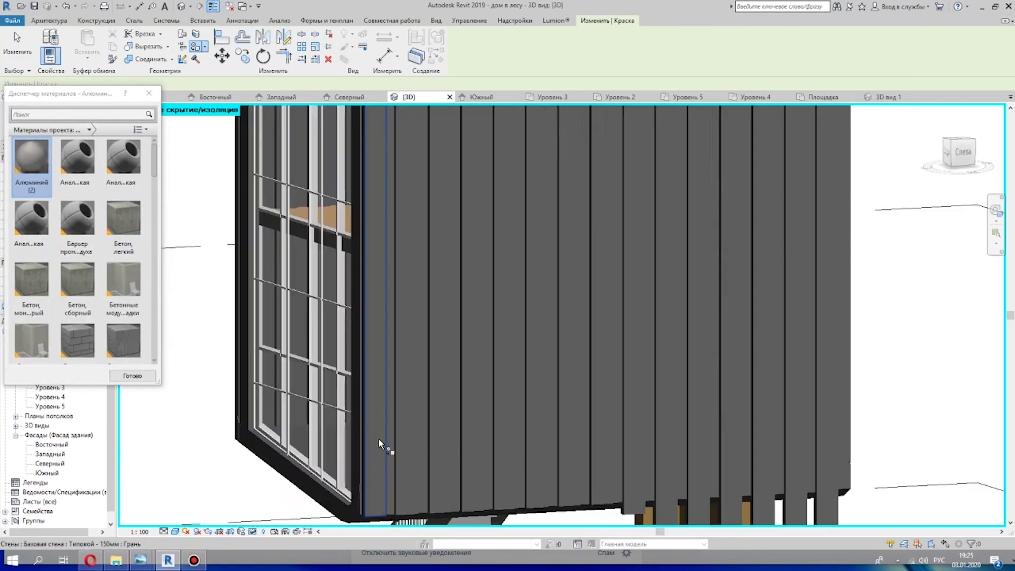
pyautogui.click(699, 422)
pyautogui.click(731, 430)
pyautogui.moveTo(771, 439); pyautogui.dragTo(580, 396, button='middle')
pyautogui.click(603, 404)
# - Paint the wide slats of the entrance side wall, around and beyond the door, with Алюминий (2)
pyautogui.scroll(-2, 607, 433)
pyautogui.moveTo(607, 432)
pyautogui.keyDown('shift'); pyautogui.mouseDown(button='middle')
pyautogui.moveTo(716, 351)
pyautogui.moveTo(587, 455)
pyautogui.moveTo(636, 313)
pyautogui.moveTo(623, 364)
pyautogui.moveTo(654, 462)
pyautogui.moveTo(537, 393)
pyautogui.mouseUp(button='middle'); pyautogui.keyUp('shift')
pyautogui.scroll(7, 593, 456)
pyautogui.scroll(-4, 593, 455)
pyautogui.scroll(5, 654, 461)
pyautogui.scroll(-10, 653, 462)
pyautogui.scroll(3, 537, 394)
pyautogui.click(578, 405)
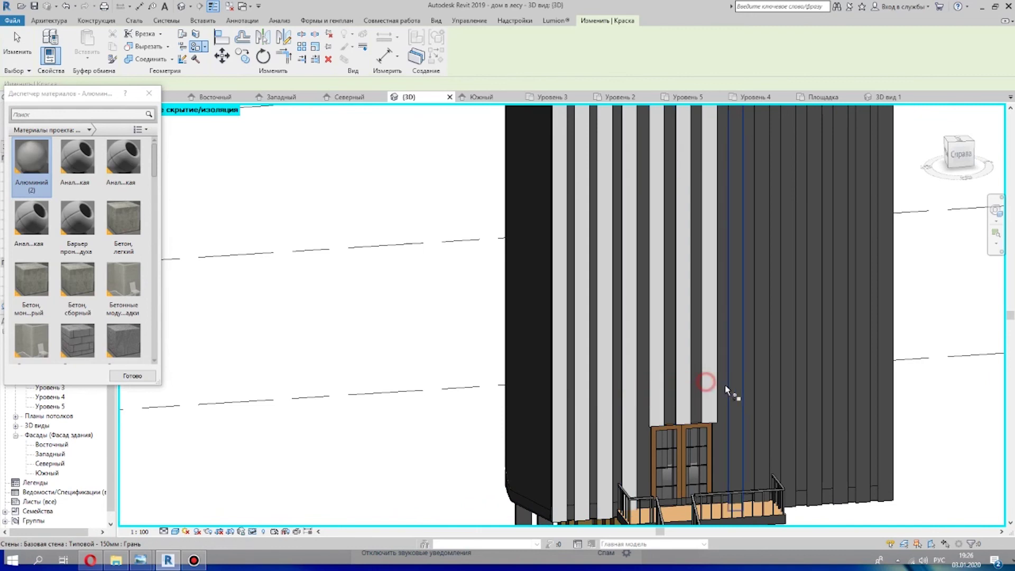
pyautogui.click(813, 401)
pyautogui.click(840, 400)
# - Paint further unpainted slat faces on the opposite side wall with Алюминий (2)
pyautogui.scroll(-4, 840, 401)
pyautogui.moveTo(841, 401)
pyautogui.keyDown('shift'); pyautogui.mouseDown(button='middle')
pyautogui.moveTo(608, 402)
pyautogui.moveTo(475, 318)
pyautogui.mouseUp(button='middle'); pyautogui.keyUp('shift')
pyautogui.scroll(5, 391, 233)
pyautogui.click(387, 231)
pyautogui.click(537, 210)
pyautogui.click(583, 211)
pyautogui.moveTo(583, 210)
pyautogui.keyDown('shift'); pyautogui.mouseDown(button='middle')
pyautogui.moveTo(619, 213)
pyautogui.moveTo(608, 218)
pyautogui.mouseUp(button='middle'); pyautogui.keyUp('shift')
pyautogui.click(582, 211)
pyautogui.scroll(4, 579, 218)
pyautogui.click(736, 181)
pyautogui.scroll(-6, 836, 233)
pyautogui.scroll(-3, 835, 233)
# - Paint the remaining neighbouring slat faces with Алюминий (2), working from another side of the house
pyautogui.keyDown('shift'); pyautogui.moveTo(836, 232); pyautogui.dragTo(510, 215, button='middle'); pyautogui.keyUp('shift')
pyautogui.scroll(5, 509, 215)
pyautogui.click(414, 189)
pyautogui.click(375, 187)
pyautogui.moveTo(346, 189)
pyautogui.keyDown('shift'); pyautogui.mouseDown(button='middle')
pyautogui.moveTo(522, 246)
pyautogui.moveTo(519, 282)
pyautogui.moveTo(508, 238)
pyautogui.mouseUp(button='middle'); pyautogui.keyUp('shift')
pyautogui.scroll(2, 522, 245)
pyautogui.click(491, 226)
pyautogui.click(453, 222)
pyautogui.click(413, 218)
pyautogui.keyDown('shift'); pyautogui.moveTo(391, 220); pyautogui.dragTo(398, 236, button='middle'); pyautogui.keyUp('shift')
pyautogui.scroll(-6, 476, 275)
# - Try out several other project materials on the building's outer faces
pyautogui.keyDown('shift'); pyautogui.moveTo(477, 277); pyautogui.dragTo(574, 276, button='middle'); pyautogui.keyUp('shift')
pyautogui.scroll(4, 576, 277)
pyautogui.scroll(3, 504, 313)
pyautogui.scroll(-4, 454, 322)
pyautogui.click(123, 219)
pyautogui.click(77, 341)
pyautogui.scroll(-2, 423, 328)
pyautogui.moveTo(423, 331)
pyautogui.keyDown('shift'); pyautogui.mouseDown(button='middle')
pyautogui.moveTo(277, 347)
pyautogui.moveTo(349, 341)
pyautogui.mouseUp(button='middle'); pyautogui.keyUp('shift')
pyautogui.scroll(2, 581, 312)
pyautogui.click(598, 299)
pyautogui.scroll(-3, 598, 299)
pyautogui.click(570, 264)
pyautogui.scroll(-4, 570, 264)
pyautogui.click(39, 270)
pyautogui.scroll(5, 571, 320)
pyautogui.scroll(-4, 571, 317)
pyautogui.scroll(4, 516, 363)
pyautogui.scroll(-5, 516, 363)
pyautogui.scroll(-15, 78, 272)
# - Paint the outer faces of the frame around a glazed end with the green Фор...ая material
pyautogui.click(32, 206)
pyautogui.scroll(2, 548, 457)
pyautogui.click(550, 370)
pyautogui.moveTo(587, 327)
pyautogui.keyDown('shift'); pyautogui.mouseDown(button='middle')
pyautogui.moveTo(682, 269)
pyautogui.moveTo(582, 296)
pyautogui.mouseUp(button='middle'); pyautogui.keyUp('shift')
pyautogui.click(690, 256)
pyautogui.scroll(-3, 582, 296)
pyautogui.scroll(4, 941, 359)
pyautogui.click(421, 359)
# - Cover the remaining faces of the rear glazed end's frame with the same green material
pyautogui.moveTo(941, 360)
pyautogui.mouseDown(button='middle')
pyautogui.moveTo(423, 354)
pyautogui.moveTo(465, 359)
pyautogui.moveTo(382, 115)
pyautogui.mouseUp(button='middle')
pyautogui.scroll(5, 532, 299)
pyautogui.click(532, 299)
pyautogui.scroll(-5, 532, 300)
pyautogui.scroll(5, 364, 224)
pyautogui.click(364, 224)
pyautogui.scroll(-5, 364, 224)
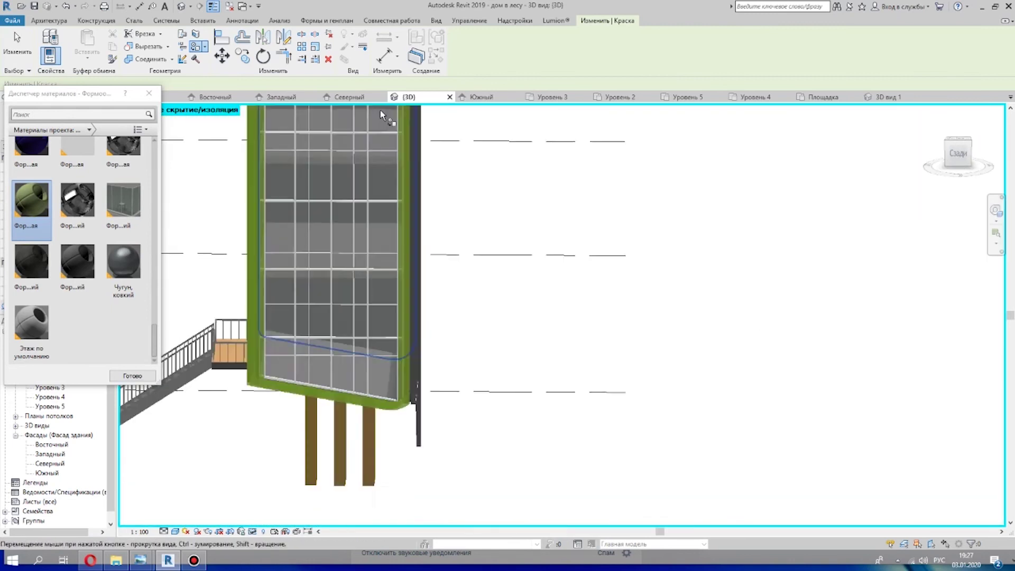
# - Paint a face next to the green end frame with the dark Формообразующий элемент-перекрытие по умолчанию material
pyautogui.click(97, 278)
pyautogui.scroll(5, 190, 134)
pyautogui.moveTo(190, 134); pyautogui.dragTo(356, 174, button='middle')
pyautogui.click(356, 174)
pyautogui.scroll(-5, 355, 174)
pyautogui.scroll(6, 587, 297)
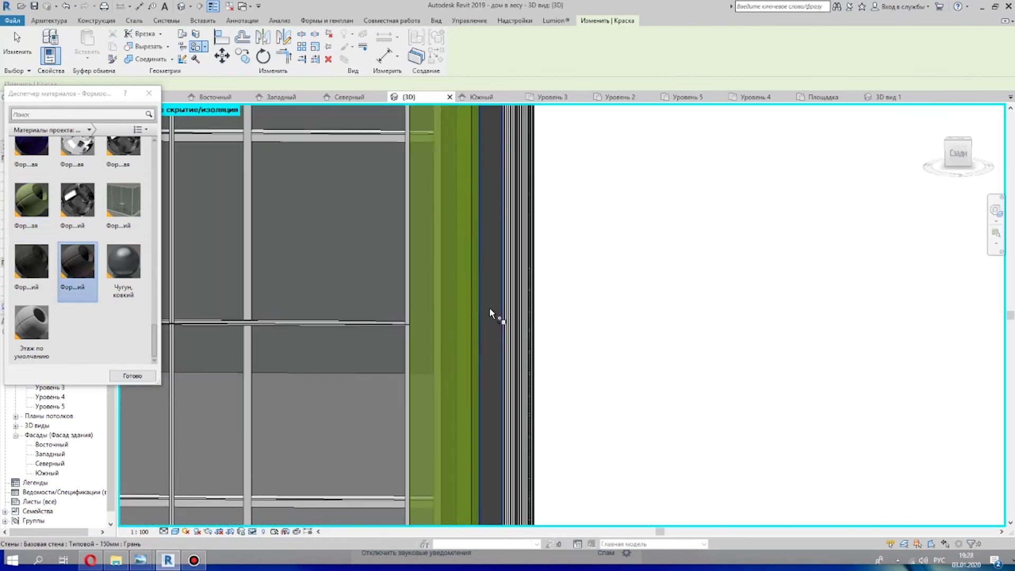
pyautogui.scroll(7, 431, 363)
pyautogui.press('Escape')
pyautogui.scroll(-8, 581, 355)
pyautogui.moveTo(602, 317)
pyautogui.mouseDown(button='middle')
pyautogui.moveTo(563, 386)
pyautogui.moveTo(510, 405)
pyautogui.mouseUp(button='middle')
pyautogui.scroll(3, 461, 226)
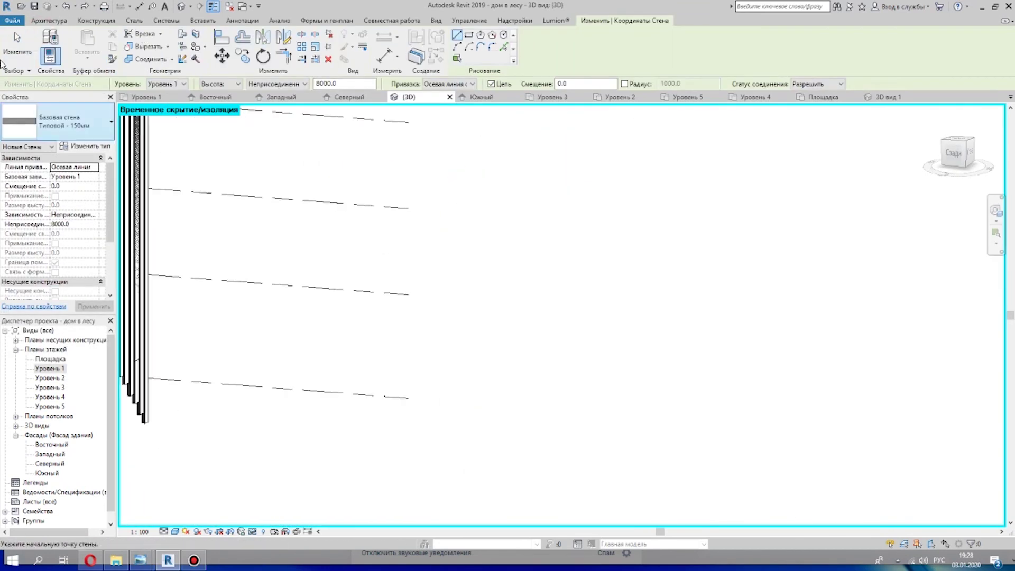
pyautogui.click(576, 307)
pyautogui.scroll(-4, 577, 308)
pyautogui.moveTo(574, 323); pyautogui.dragTo(564, 116, button='middle')
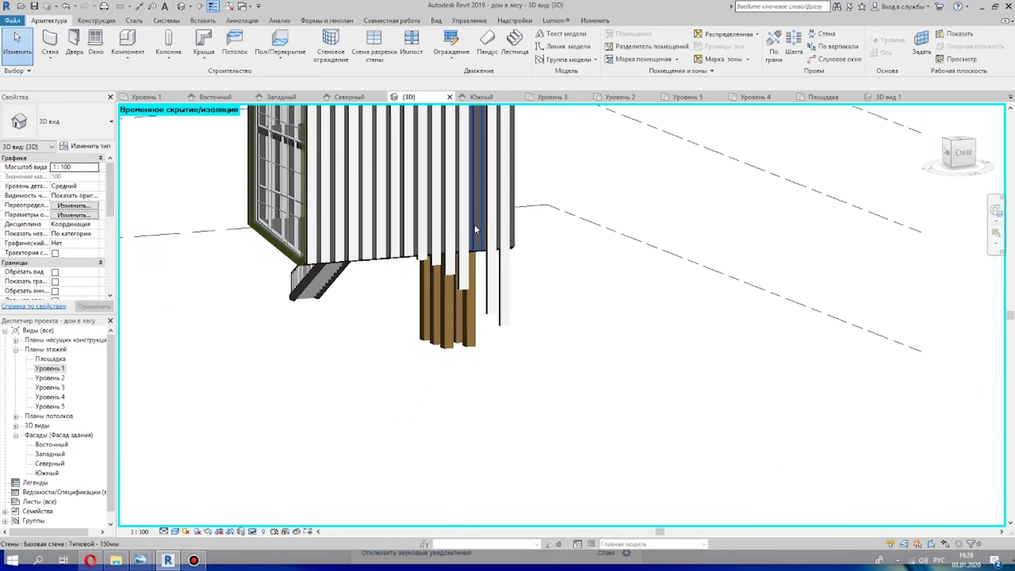
# - Repaint the dark slat in the stepped row of the side wall with Алюминий (2) and finish painting
pyautogui.scroll(4, 475, 224)
pyautogui.click(474, 224)
pyautogui.scroll(-3, 703, 372)
pyautogui.moveTo(703, 373); pyautogui.dragTo(701, 447, button='middle')
pyautogui.click(50, 41)
pyautogui.click(195, 47)
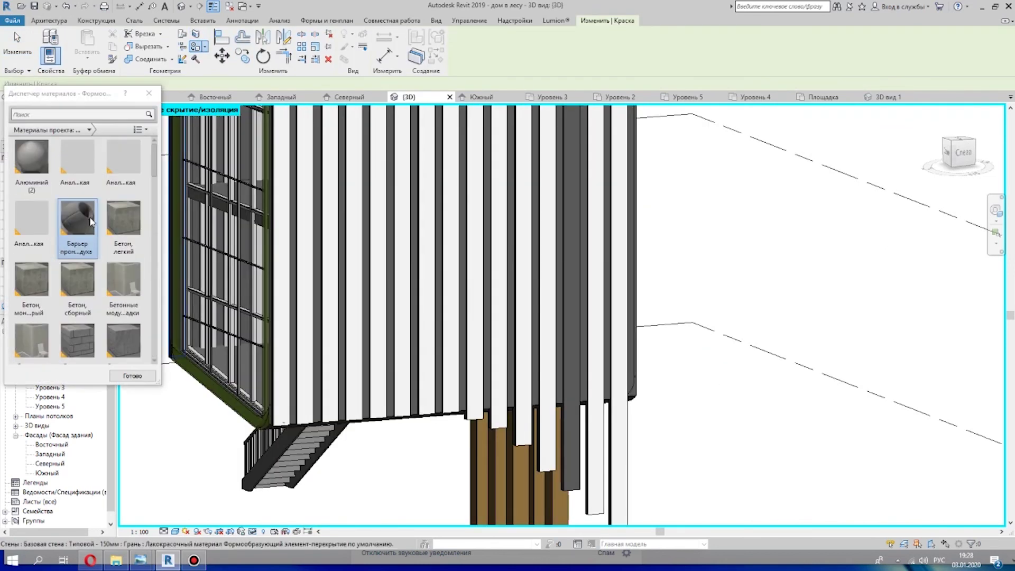
pyautogui.click(32, 161)
pyautogui.scroll(-5, 666, 360)
pyautogui.scroll(3, 668, 366)
pyautogui.moveTo(670, 365)
pyautogui.keyDown('shift'); pyautogui.mouseDown(button='middle')
pyautogui.moveTo(726, 332)
pyautogui.moveTo(773, 329)
pyautogui.mouseUp(button='middle'); pyautogui.keyUp('shift')
pyautogui.scroll(2, 550, 328)
pyautogui.click(133, 376)
pyautogui.scroll(-3, 534, 367)
pyautogui.keyDown('shift'); pyautogui.moveTo(510, 385); pyautogui.dragTo(515, 385, button='middle'); pyautogui.keyUp('shift')
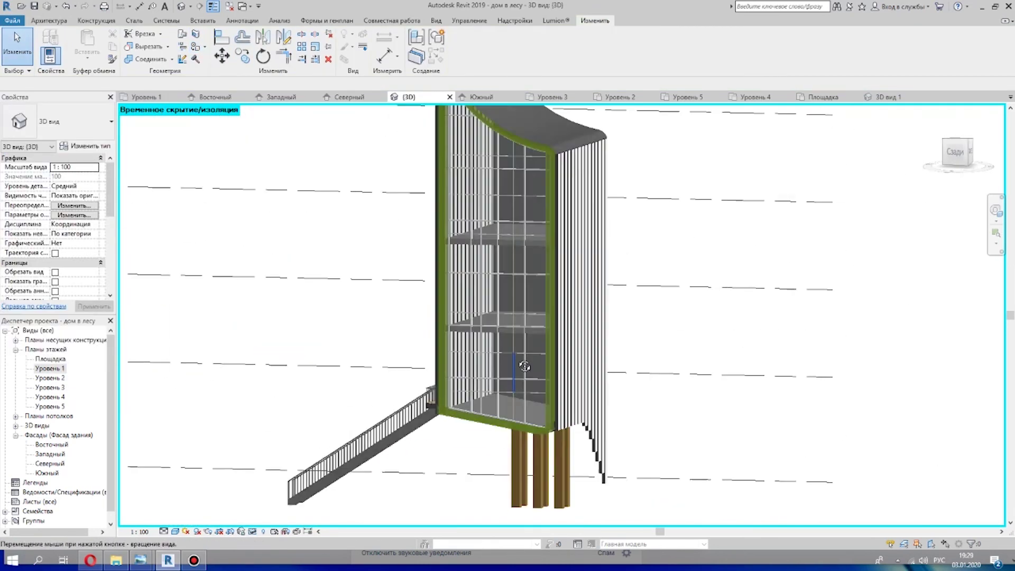
# - Paint the visible faces of the timber columns under the house with Этаж по умолчанию
pyautogui.moveTo(154, 161); pyautogui.dragTo(154, 342)
pyautogui.click(32, 328)
pyautogui.scroll(4, 460, 461)
pyautogui.moveTo(680, 394)
pyautogui.keyDown('shift'); pyautogui.mouseDown(button='middle')
pyautogui.moveTo(576, 389)
pyautogui.moveTo(711, 459)
pyautogui.mouseUp(button='middle'); pyautogui.keyUp('shift')
pyautogui.scroll(1, 635, 413)
pyautogui.click(657, 418)
pyautogui.click(677, 423)
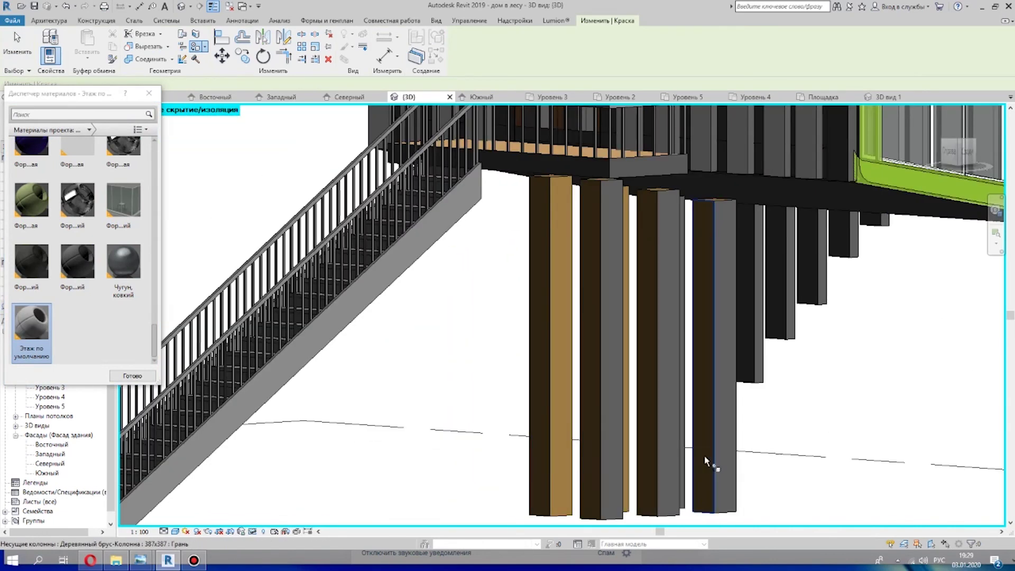
# - Paint the columns' faces on their other sides with Этаж по умолчанию as well
pyautogui.keyDown('shift'); pyautogui.moveTo(621, 464); pyautogui.dragTo(508, 468, button='middle'); pyautogui.keyUp('shift')
pyautogui.click(754, 462)
pyautogui.click(805, 457)
pyautogui.click(906, 461)
pyautogui.moveTo(899, 462)
pyautogui.keyDown('shift'); pyautogui.mouseDown(button='middle')
pyautogui.moveTo(637, 474)
pyautogui.moveTo(636, 426)
pyautogui.mouseUp(button='middle'); pyautogui.keyUp('shift')
# - Paint the floor of the entrance landing with Чугун, ковкий
pyautogui.click(123, 262)
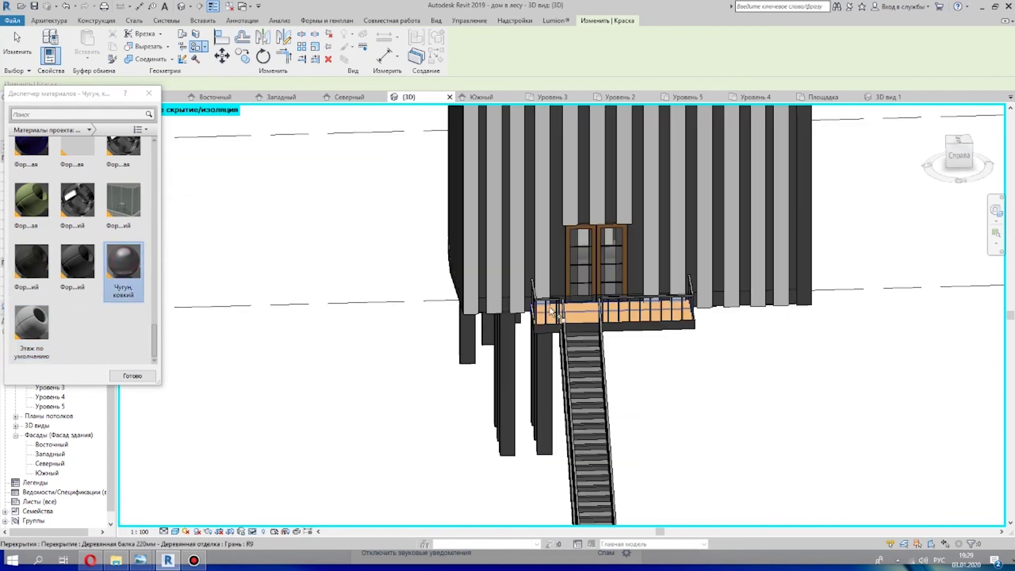
pyautogui.scroll(3, 612, 270)
pyautogui.keyDown('shift'); pyautogui.moveTo(612, 270); pyautogui.dragTo(497, 364, button='middle'); pyautogui.keyUp('shift')
pyautogui.scroll(-3, 634, 176)
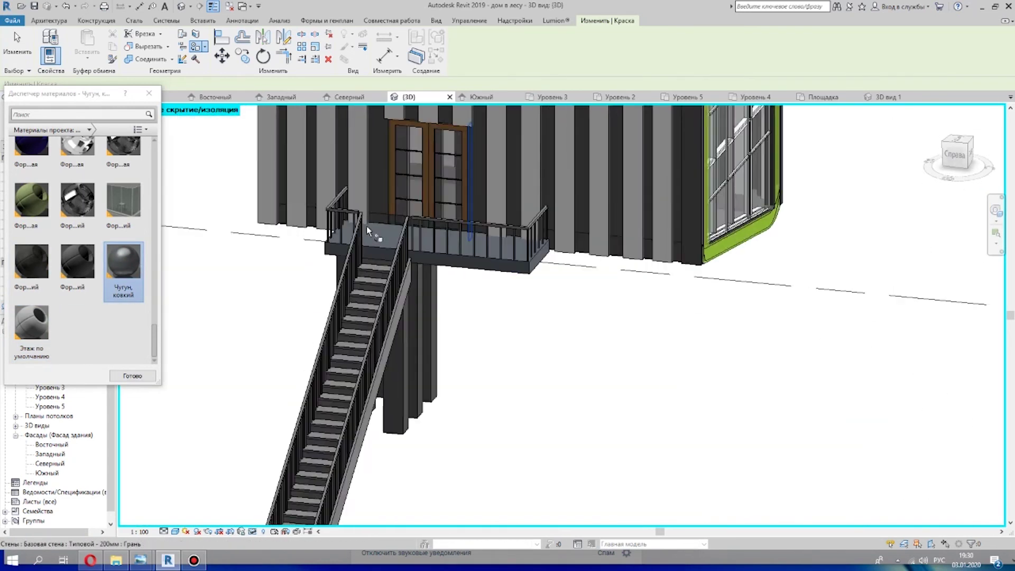
# - Paint the entrance stair's treads one by one up the flight with Чугун, ковкий
pyautogui.scroll(8, 432, 411)
pyautogui.click(417, 455)
pyautogui.click(434, 366)
pyautogui.moveTo(466, 216); pyautogui.dragTo(448, 370, button='middle')
pyautogui.click(487, 342)
pyautogui.moveTo(494, 158); pyautogui.dragTo(494, 360, button='middle')
pyautogui.click(508, 257)
pyautogui.click(497, 288)
pyautogui.moveTo(495, 198); pyautogui.dragTo(478, 247, button='middle')
pyautogui.click(478, 247)
pyautogui.click(484, 173)
pyautogui.moveTo(453, 143)
pyautogui.mouseDown(button='middle')
pyautogui.moveTo(484, 174)
pyautogui.moveTo(498, 261)
pyautogui.moveTo(465, 217)
pyautogui.mouseUp(button='middle')
# - Check the painted house in the perspective view 3D вид 1 and return to the {3D} view
pyautogui.scroll(-1, 489, 179)
pyautogui.scroll(-5, 483, 243)
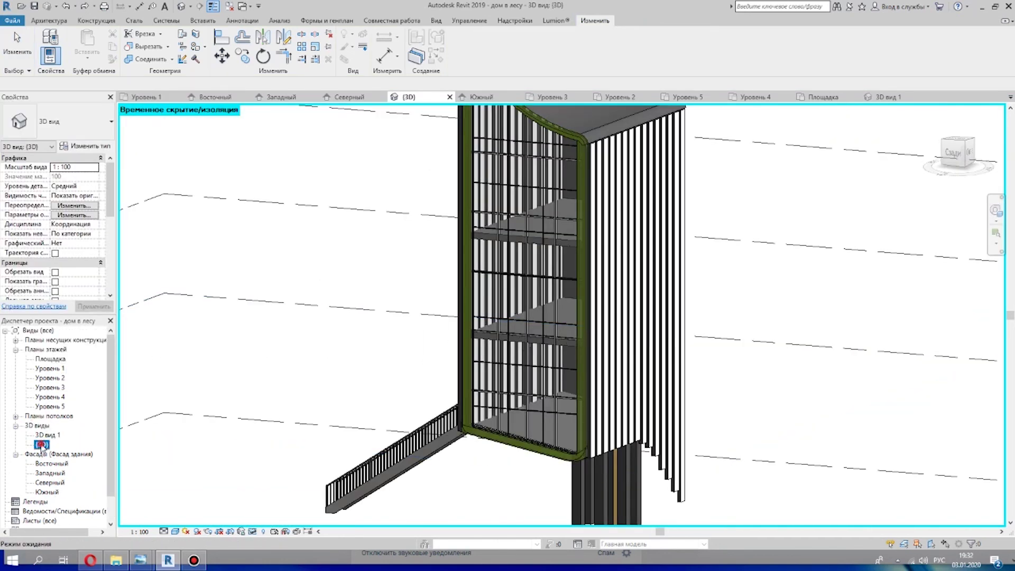
pyautogui.doubleClick(47, 434)
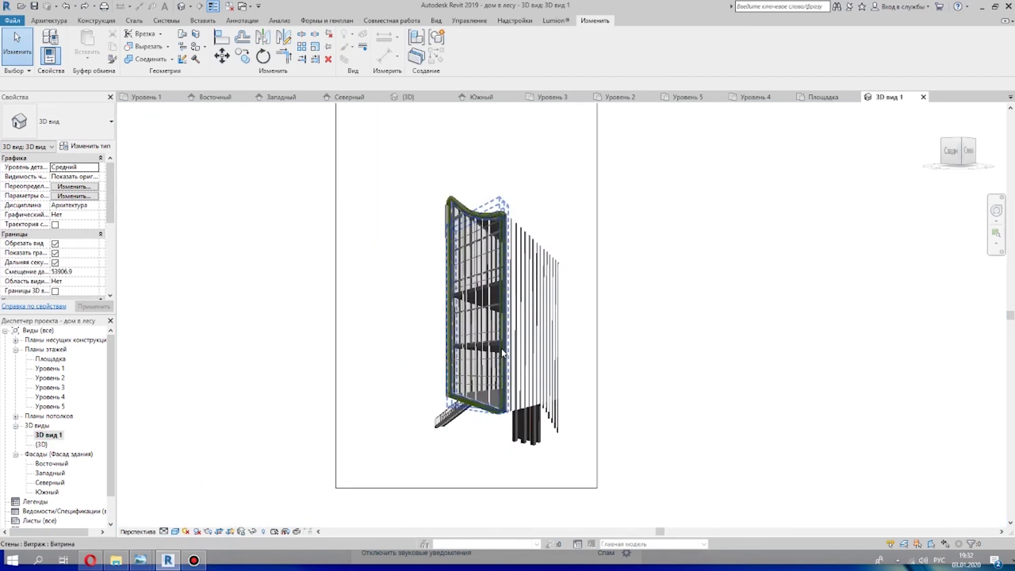
pyautogui.doubleClick(42, 444)
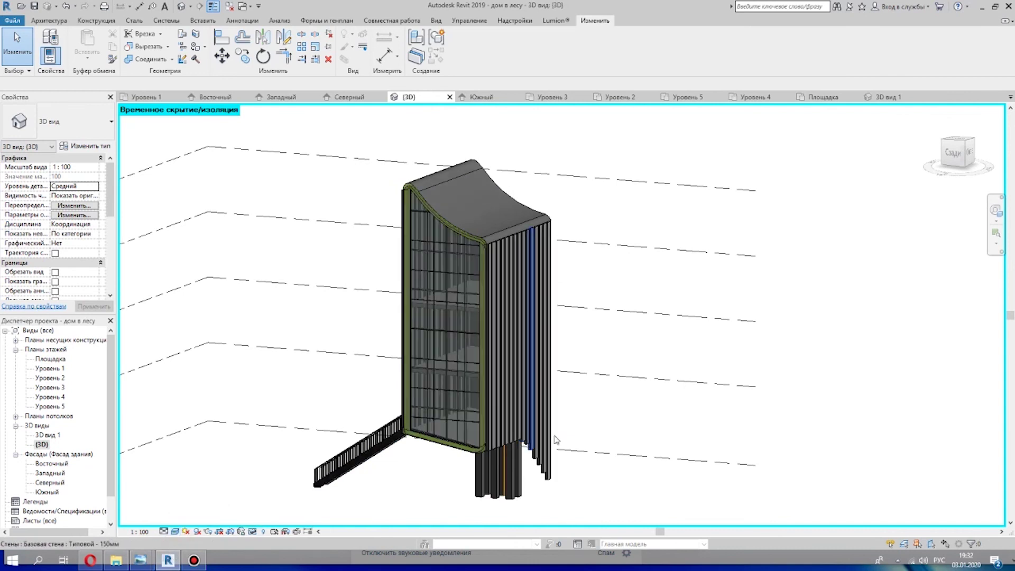
# - Paint the remaining orange column face under the house with the dark Фор...ий material listed just before Чугун, ковкий
pyautogui.scroll(4, 555, 440)
pyautogui.press('p')
pyautogui.press('t')
pyautogui.scroll(3, 399, 289)
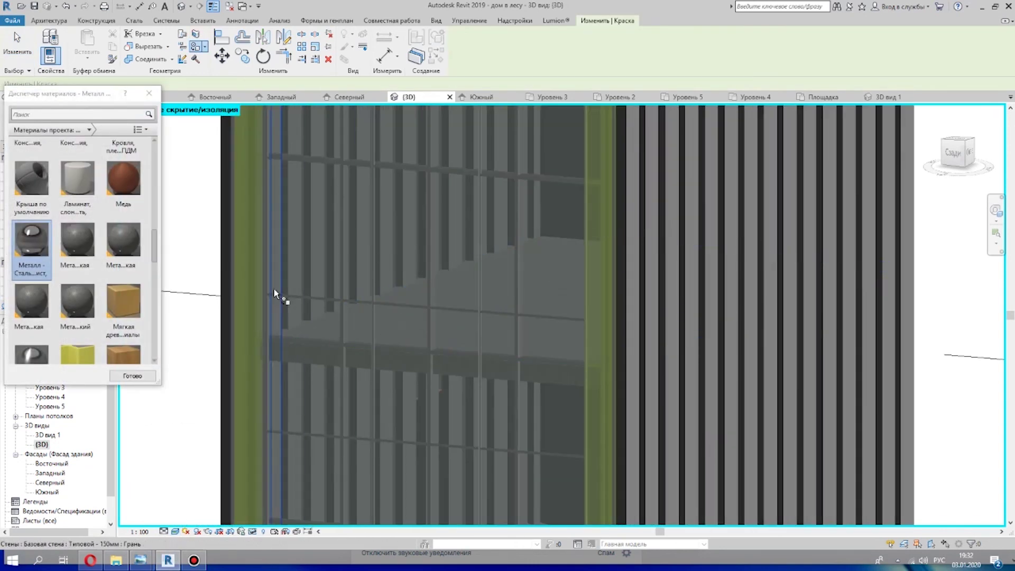
pyautogui.scroll(6, 328, 296)
pyautogui.scroll(-6, 641, 329)
pyautogui.scroll(-4, 642, 328)
pyautogui.moveTo(761, 417); pyautogui.dragTo(497, 351, button='middle')
pyautogui.scroll(-2, 497, 351)
pyautogui.scroll(-10, 84, 275)
pyautogui.click(77, 272)
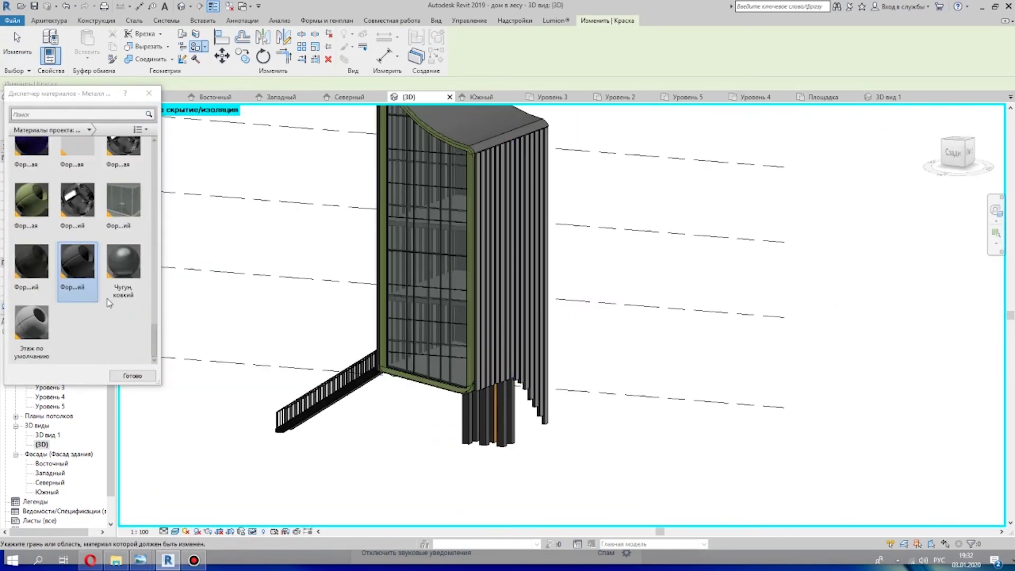
pyautogui.scroll(6, 499, 429)
pyautogui.click(465, 447)
# - Inspect the painted columns and facades from several sides for unpainted faces, and end painting
pyautogui.scroll(-6, 495, 447)
pyautogui.moveTo(497, 448)
pyautogui.keyDown('shift'); pyautogui.mouseDown(button='middle')
pyautogui.moveTo(714, 410)
pyautogui.moveTo(748, 415)
pyautogui.mouseUp(button='middle'); pyautogui.keyUp('shift')
pyautogui.moveTo(323, 439); pyautogui.dragTo(541, 384, button='middle')
pyautogui.scroll(-1, 542, 384)
pyautogui.scroll(7, 553, 355)
pyautogui.scroll(3, 571, 364)
pyautogui.scroll(-8, 629, 411)
pyautogui.scroll(-2, 754, 438)
pyautogui.moveTo(755, 437)
pyautogui.keyDown('shift'); pyautogui.mouseDown(button='middle')
pyautogui.moveTo(485, 408)
pyautogui.moveTo(691, 422)
pyautogui.mouseUp(button='middle'); pyautogui.keyUp('shift')
pyautogui.press('Escape')
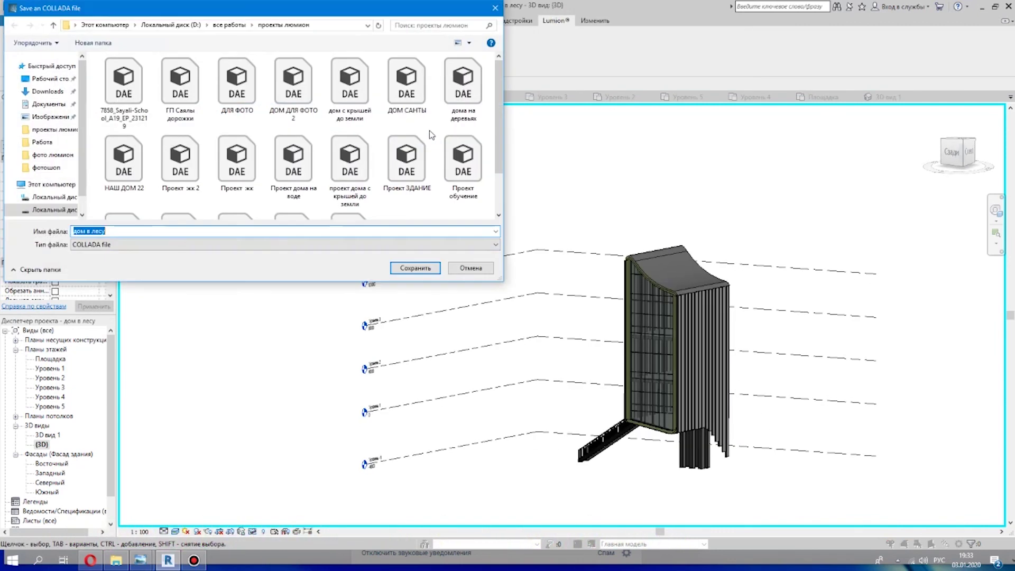
# - Export the model for Lumion as the COLLADA file дом в лесу in the проекты люмион folder
pyautogui.click(415, 268)
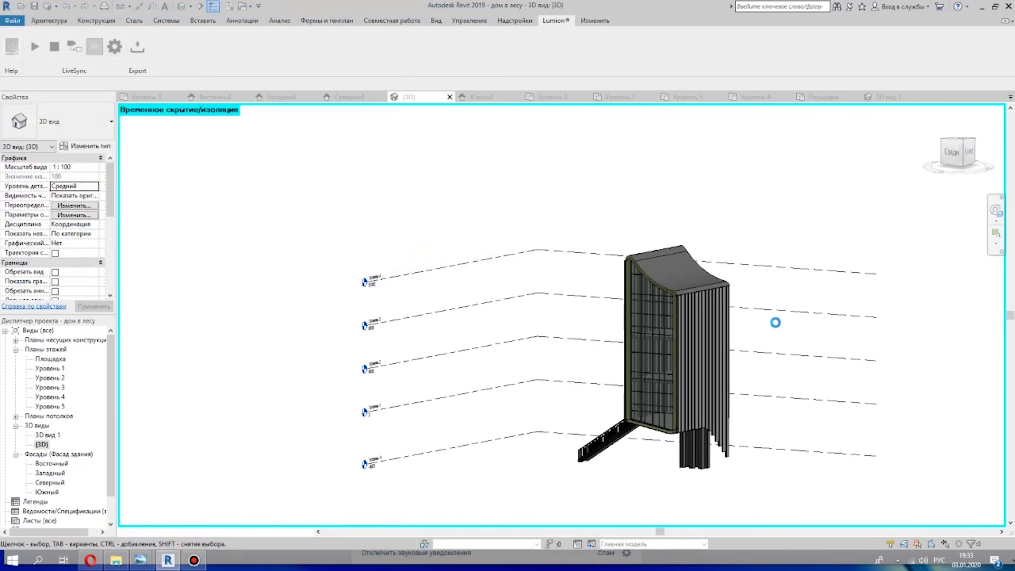